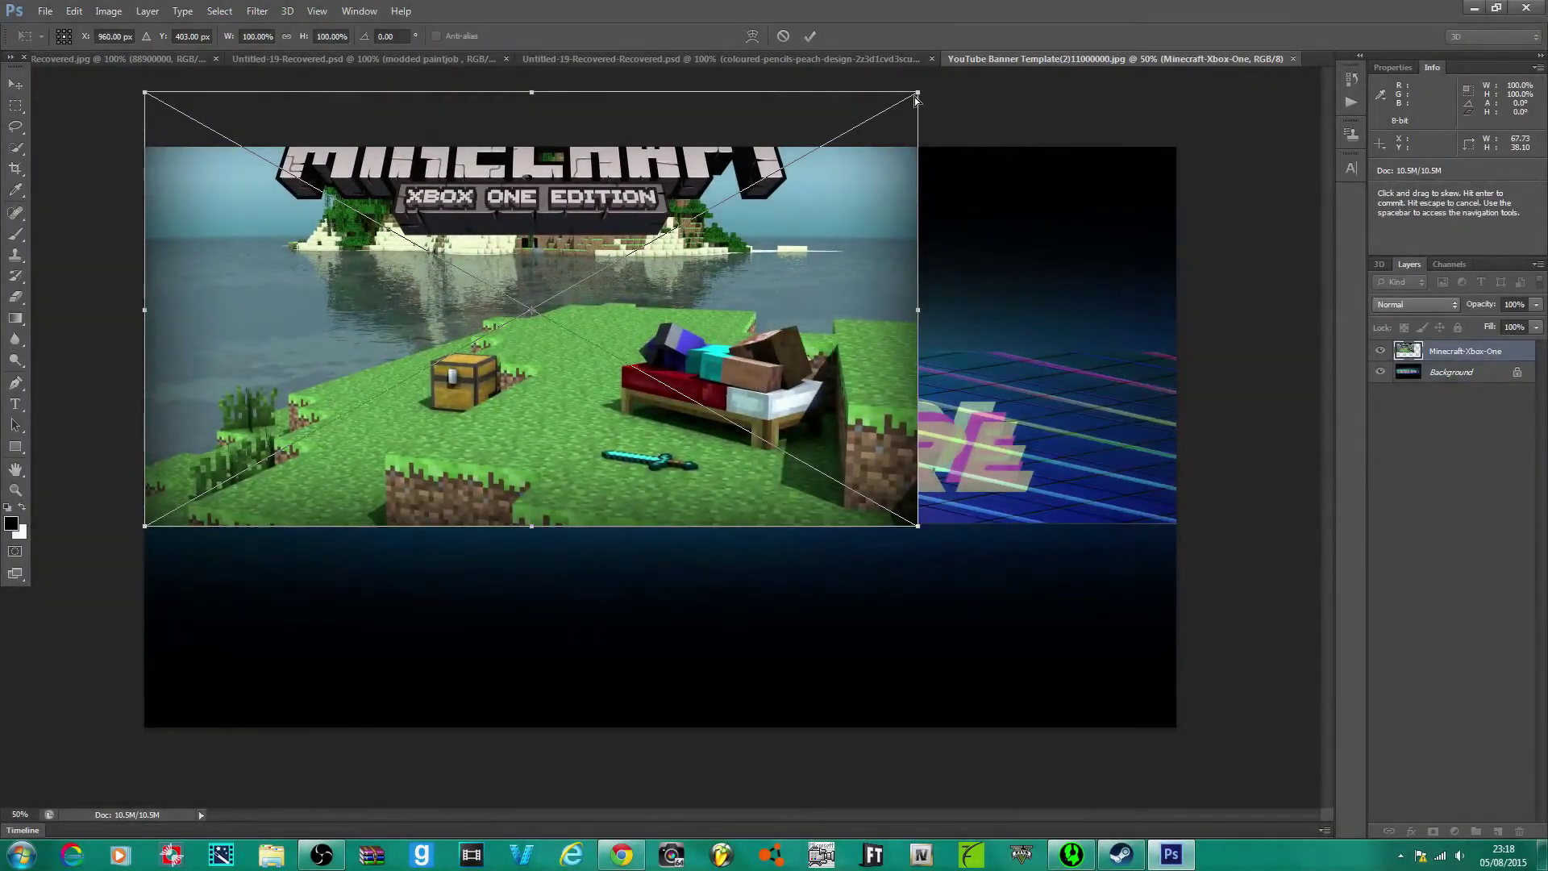
- Fit the Minecraft image into the left end of the banner strip at about 54% by 41%, with a slanted right edge
{"action": "left_click_drag", "start_coordinate": [920, 102], "coordinate": [562, 351]}
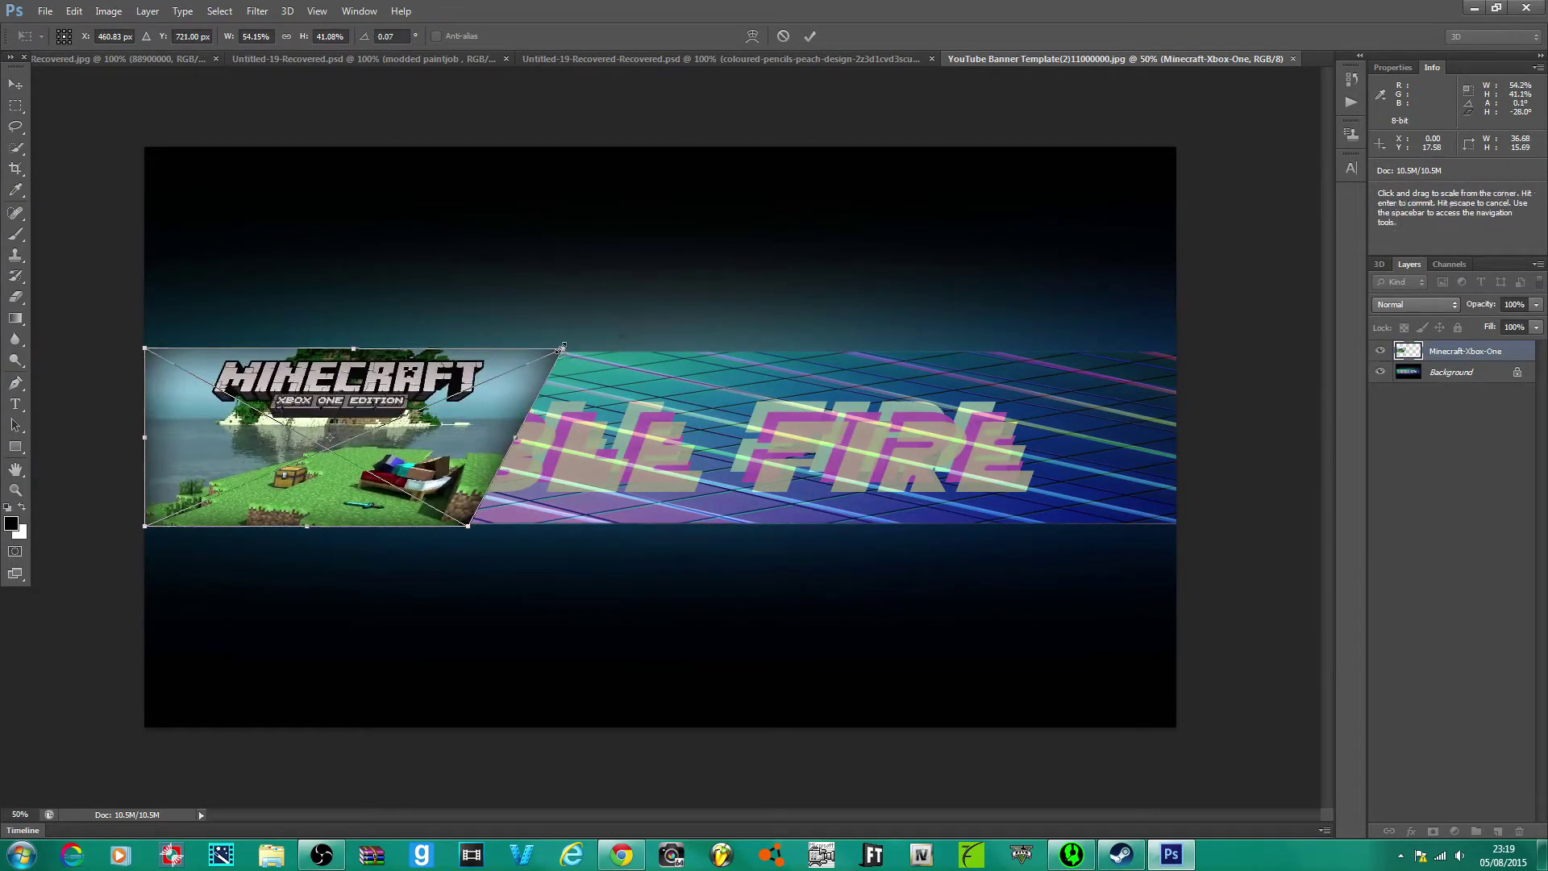
{"action": "key", "text": "Return"}
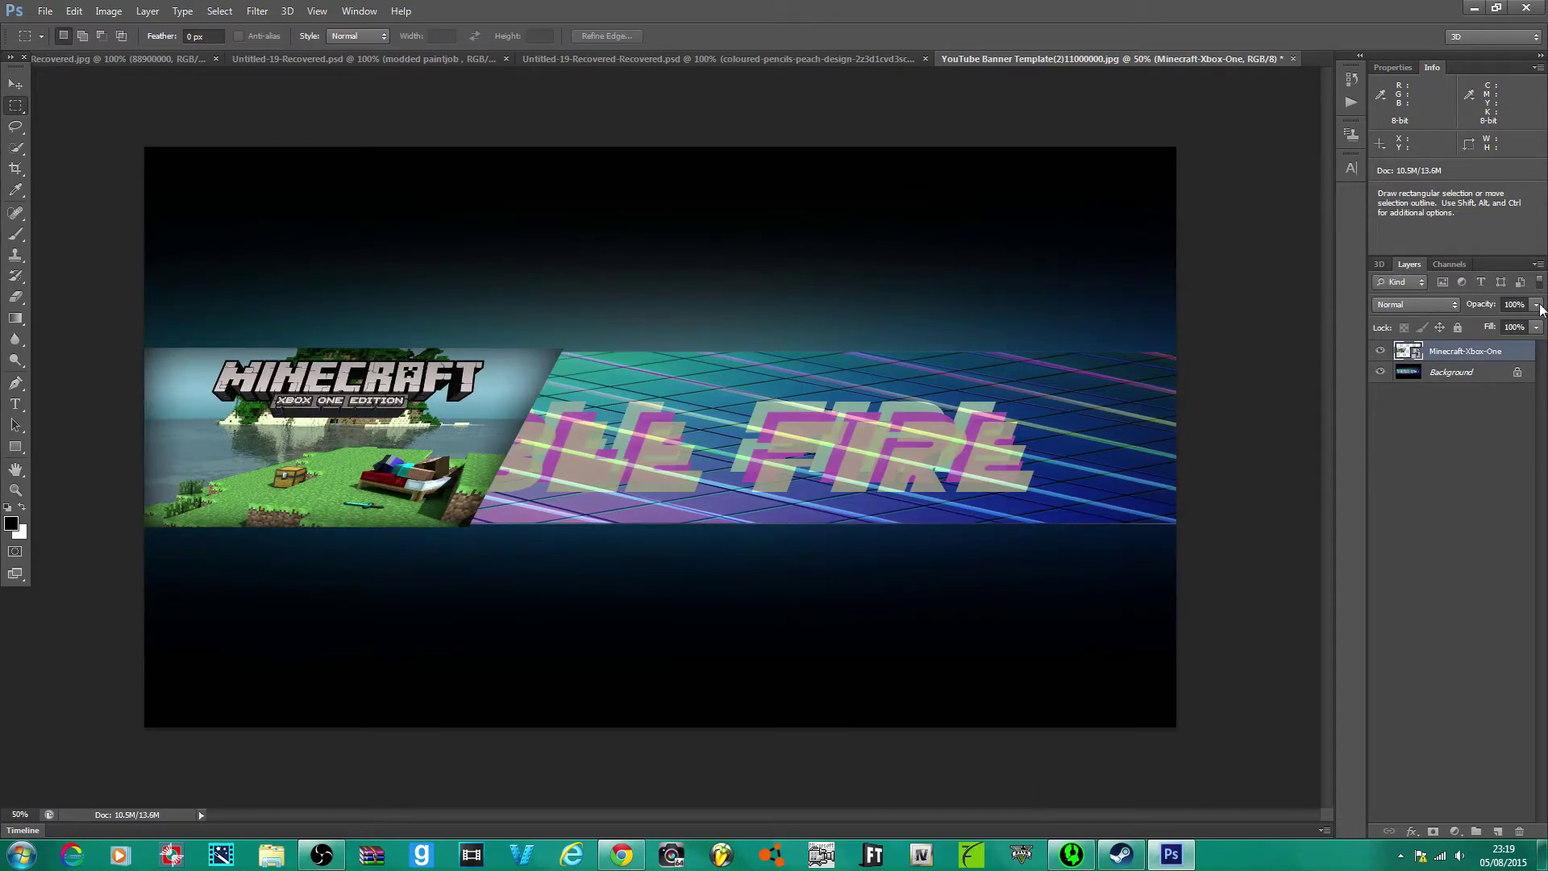
- Place the esoo image and scale it to about 46% by 37.5% at the right end of the banner strip
{"action": "left_click", "coordinate": [46, 10]}
{"action": "left_click", "coordinate": [72, 299]}
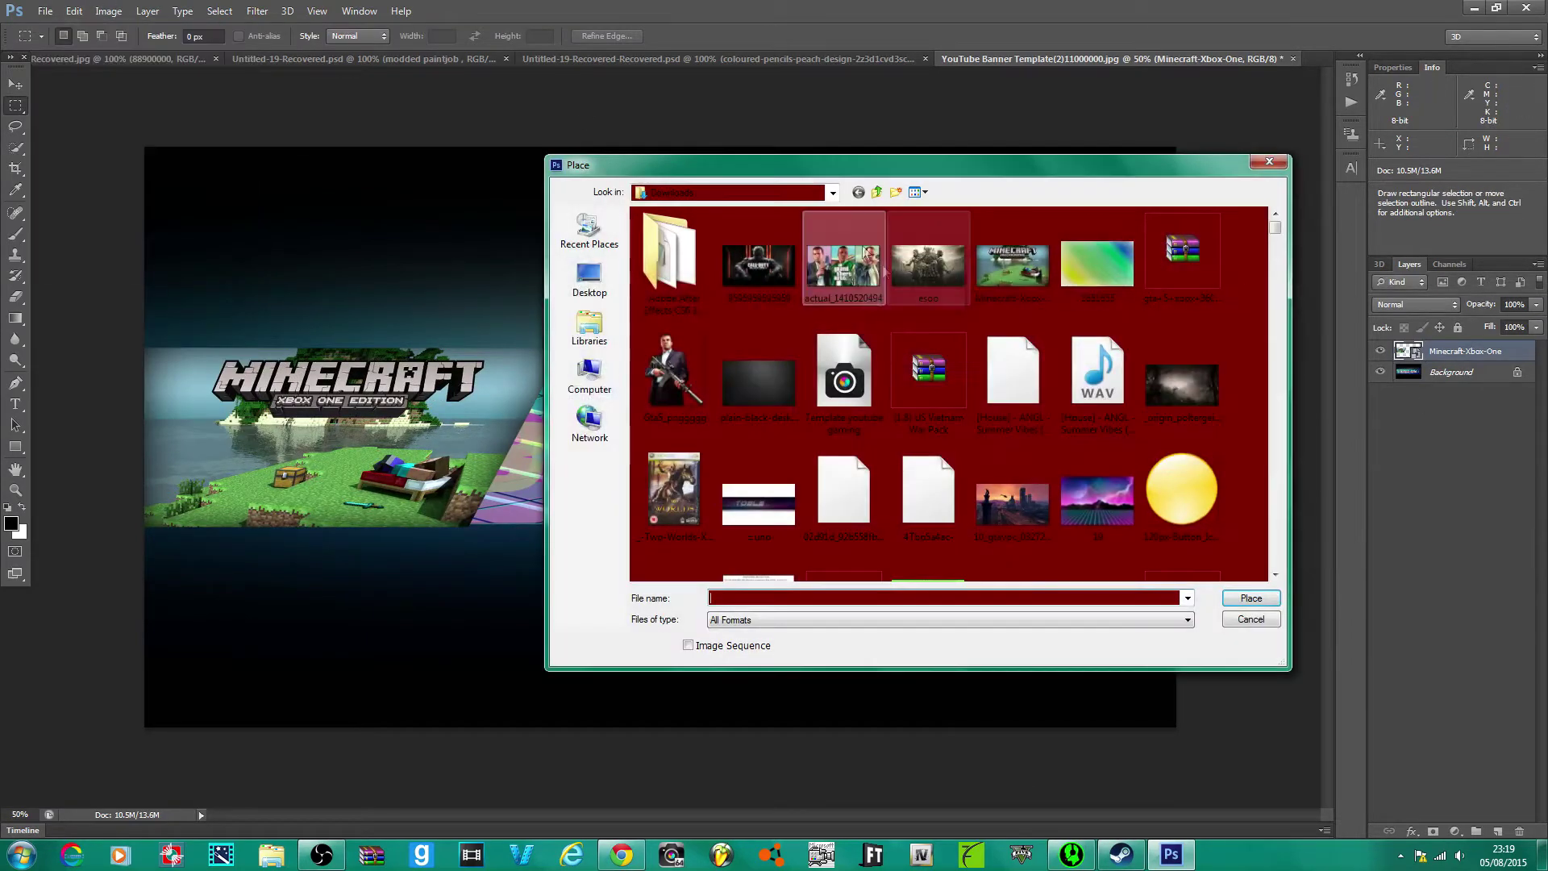
{"action": "left_click", "coordinate": [762, 262]}
{"action": "double_click", "coordinate": [909, 278]}
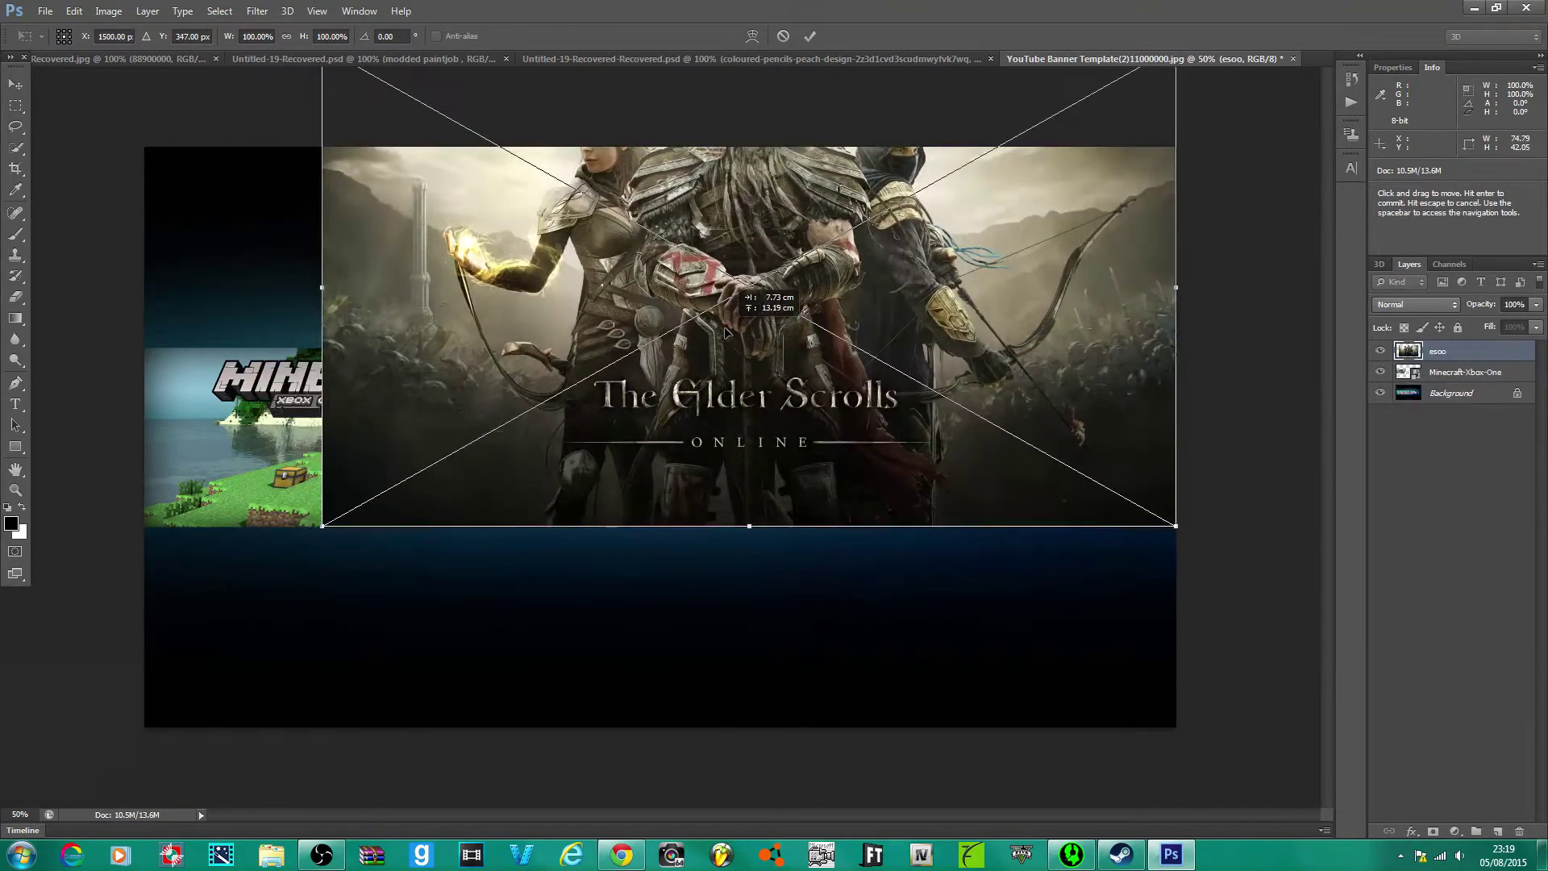
{"action": "mouse_move", "coordinate": [724, 330]}
{"action": "left_mouse_down"}
{"action": "mouse_move", "coordinate": [704, 573]}
{"action": "mouse_move", "coordinate": [720, 326]}
{"action": "left_mouse_up"}
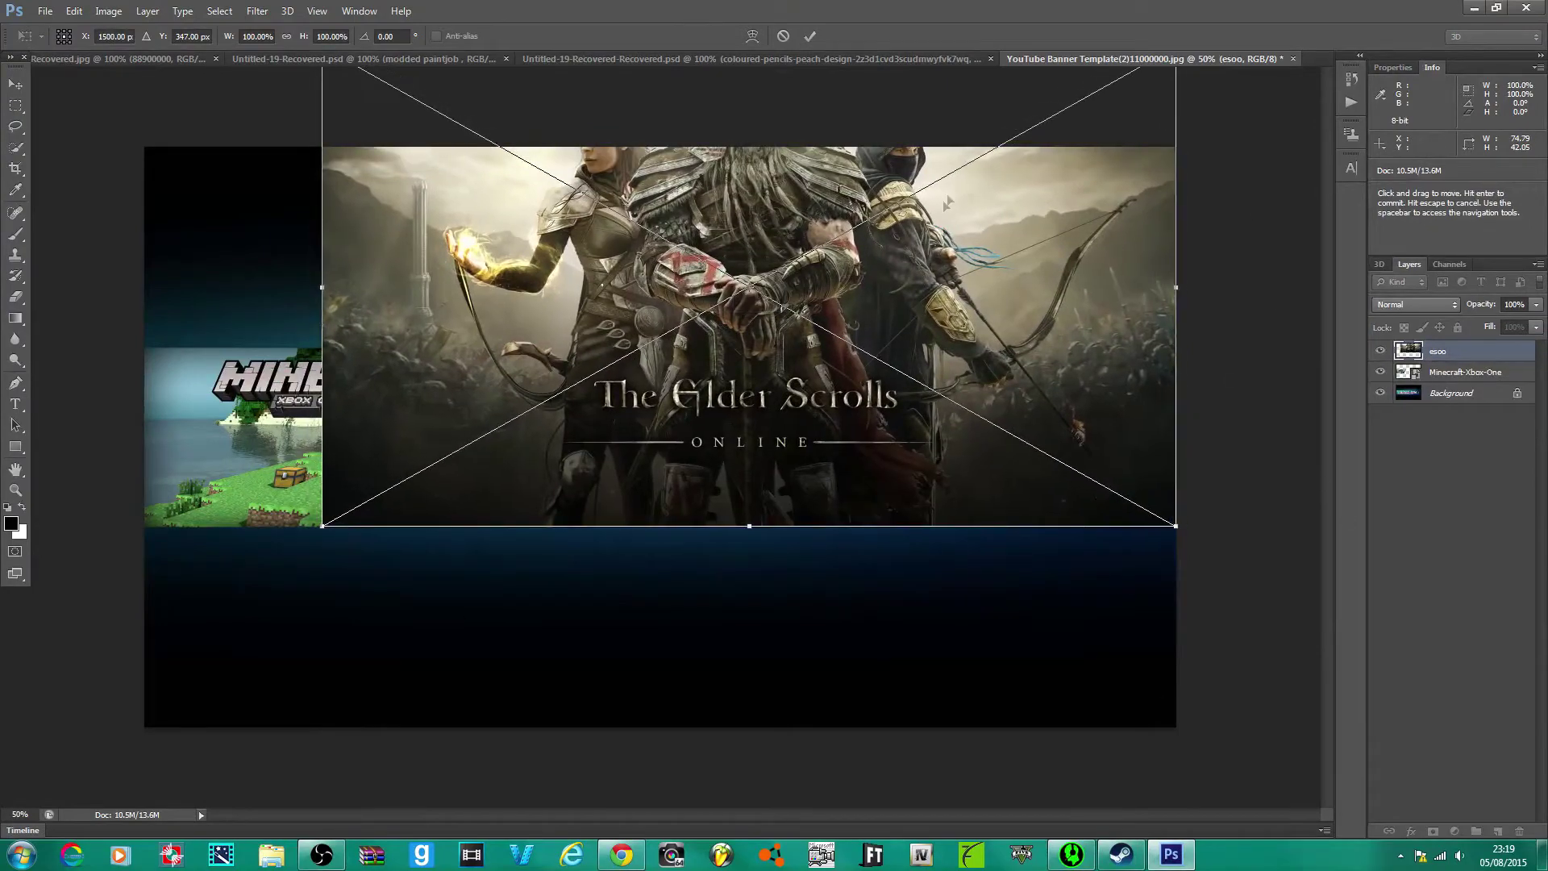
{"action": "left_click_drag", "start_coordinate": [750, 527], "coordinate": [750, 438]}
{"action": "left_click_drag", "start_coordinate": [884, 292], "coordinate": [885, 380]}
{"action": "left_click_drag", "start_coordinate": [322, 137], "coordinate": [783, 347]}
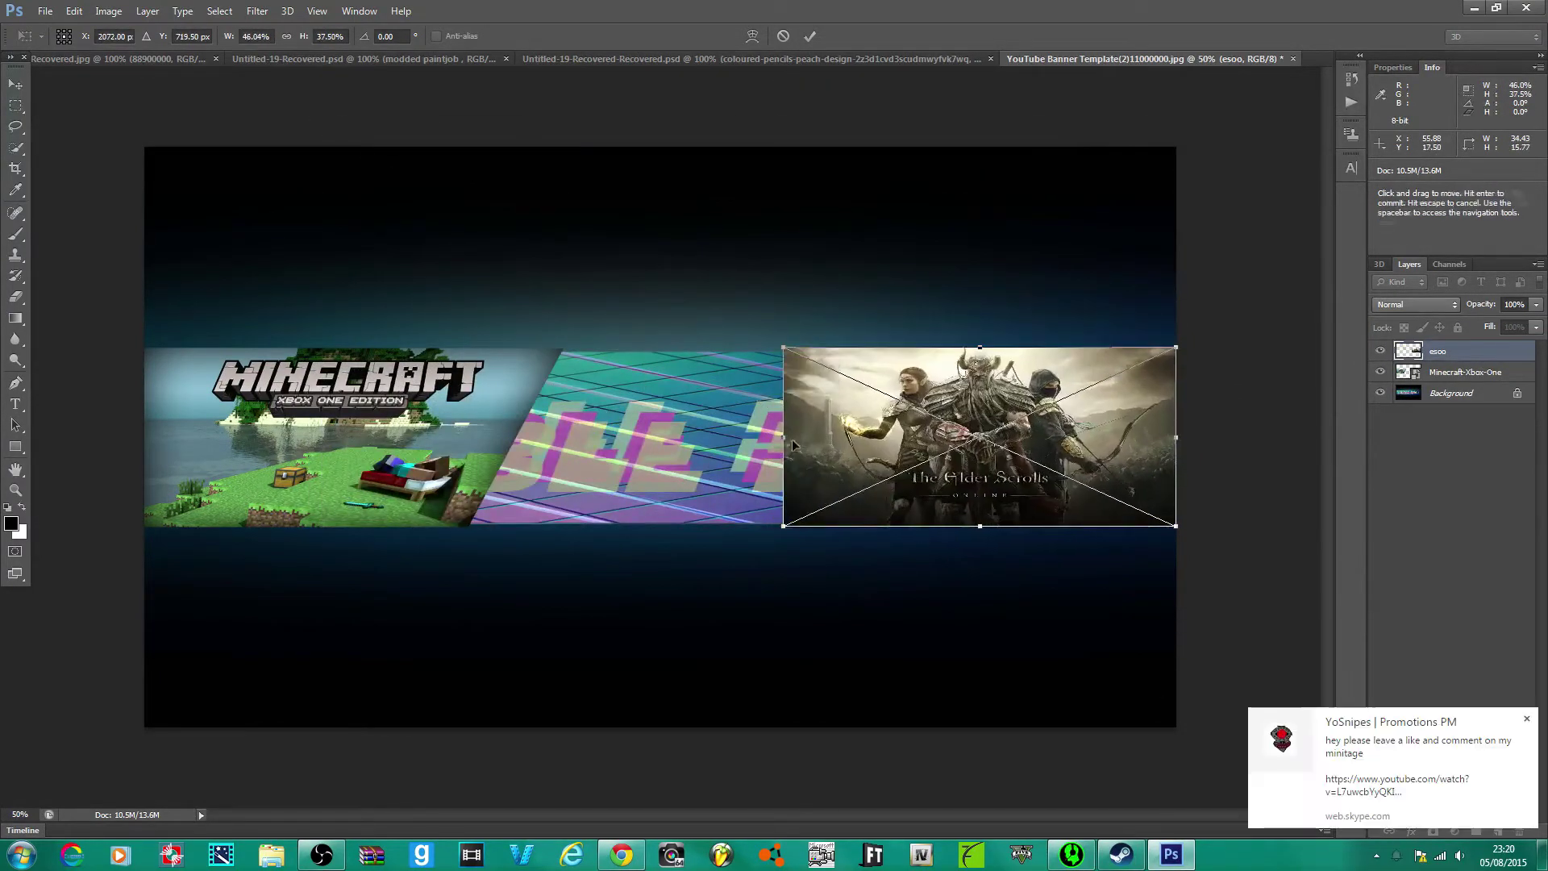
- Slant the left edge of the Elder Scrolls image inward at its base and commit the placement
{"action": "left_click_drag", "start_coordinate": [790, 526], "coordinate": [898, 529]}
{"action": "right_click", "coordinate": [1033, 482]}
{"action": "left_click", "coordinate": [1011, 504]}
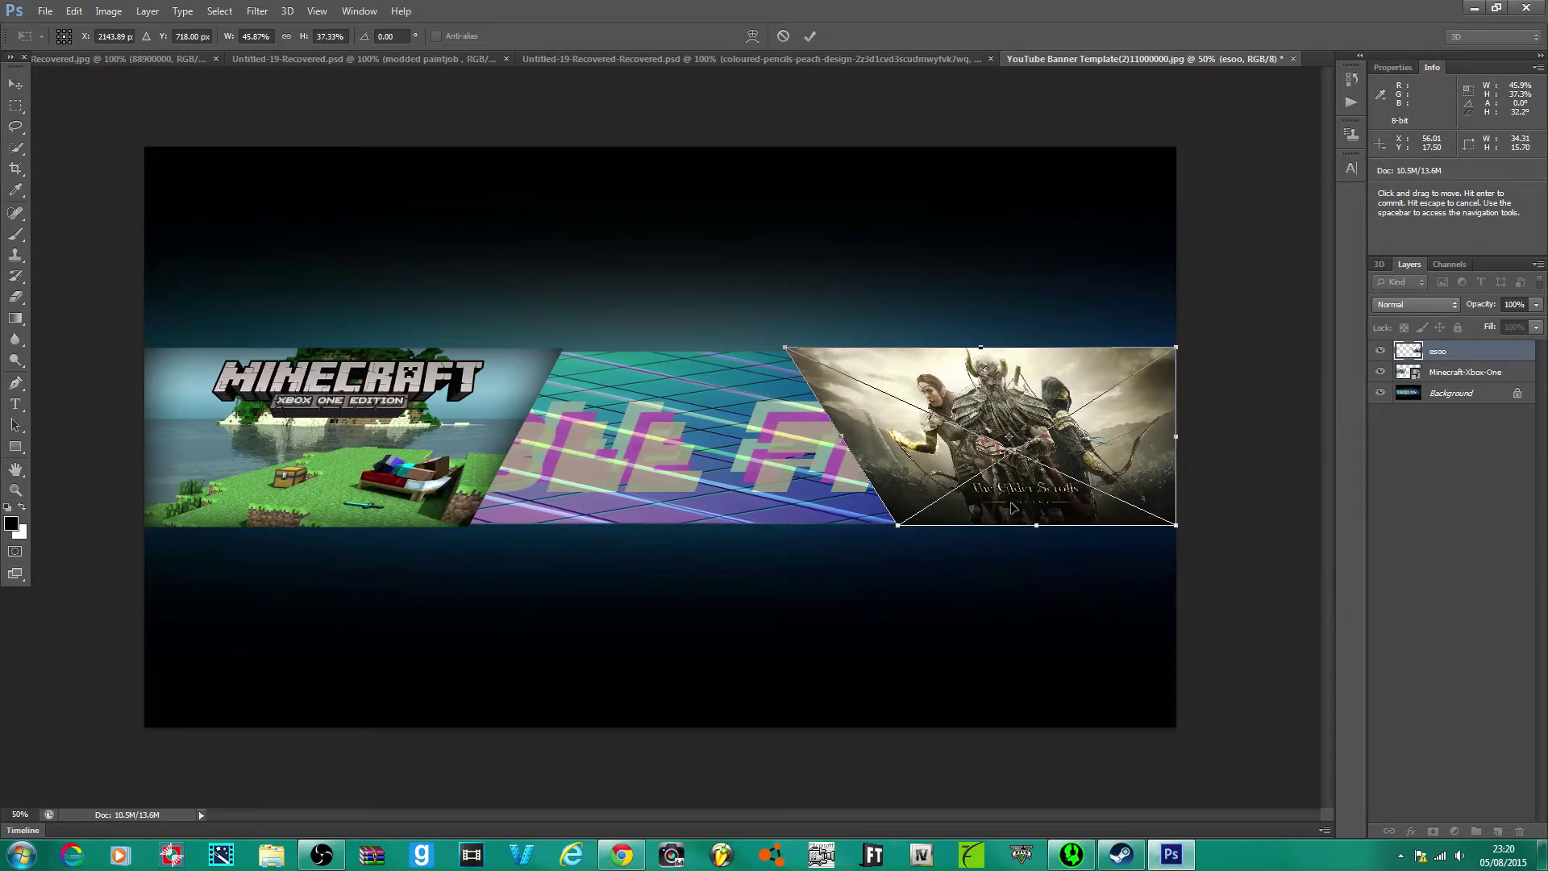
{"action": "key", "text": "Return"}
- Place the Call of Duty Black Ops III image mid-banner and reduce its height to about 66% to fit the strip
{"action": "left_click", "coordinate": [45, 10]}
{"action": "left_click", "coordinate": [72, 271]}
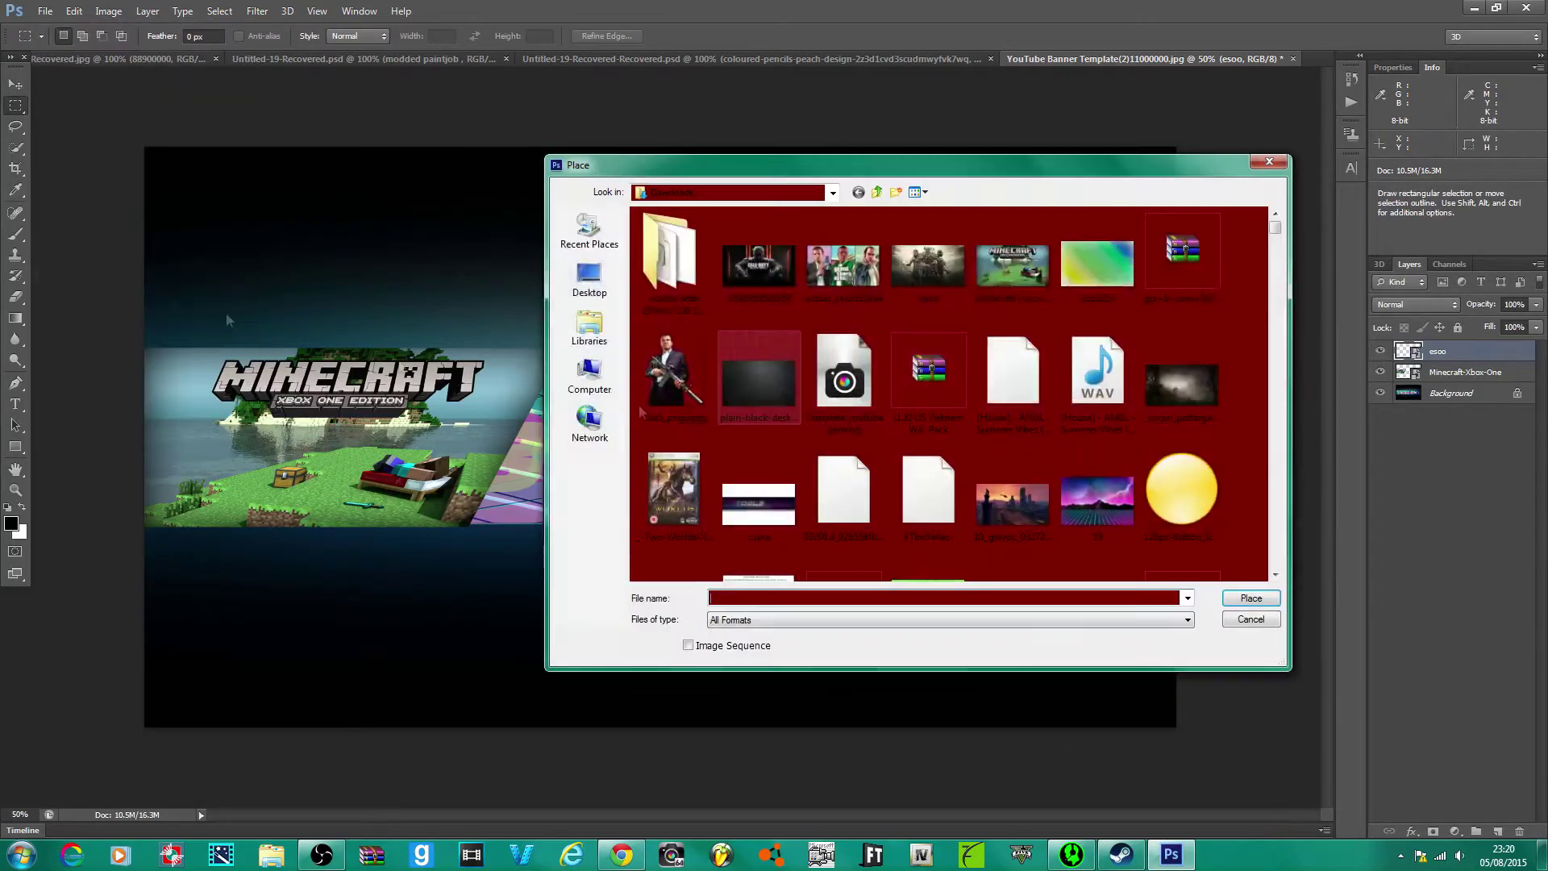
{"action": "double_click", "coordinate": [758, 265]}
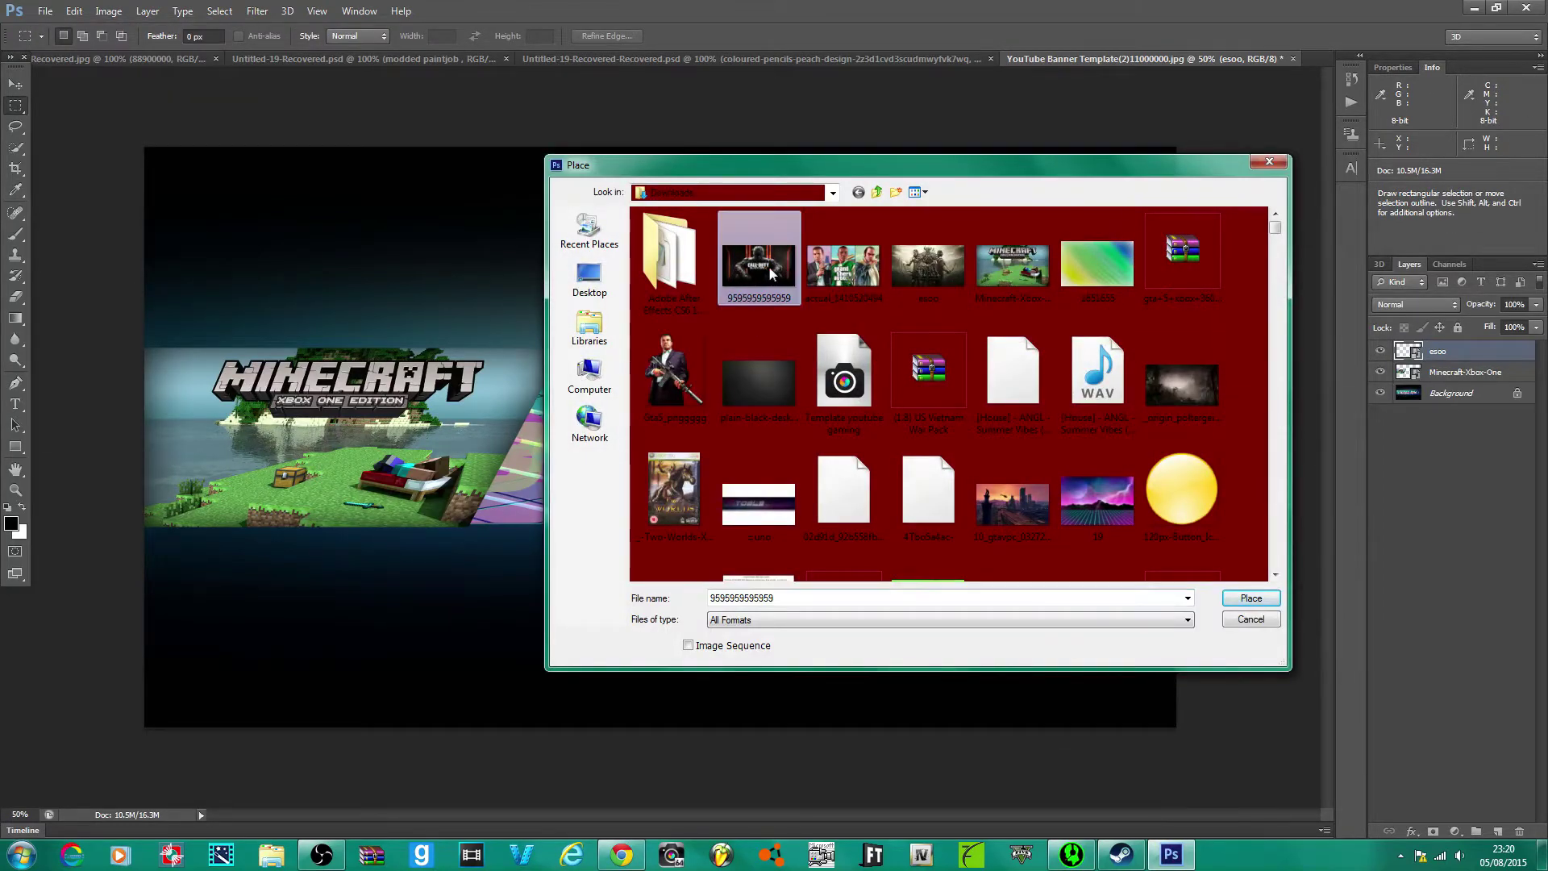
{"action": "left_click_drag", "start_coordinate": [682, 302], "coordinate": [682, 344]}
{"action": "left_click_drag", "start_coordinate": [667, 574], "coordinate": [677, 525]}
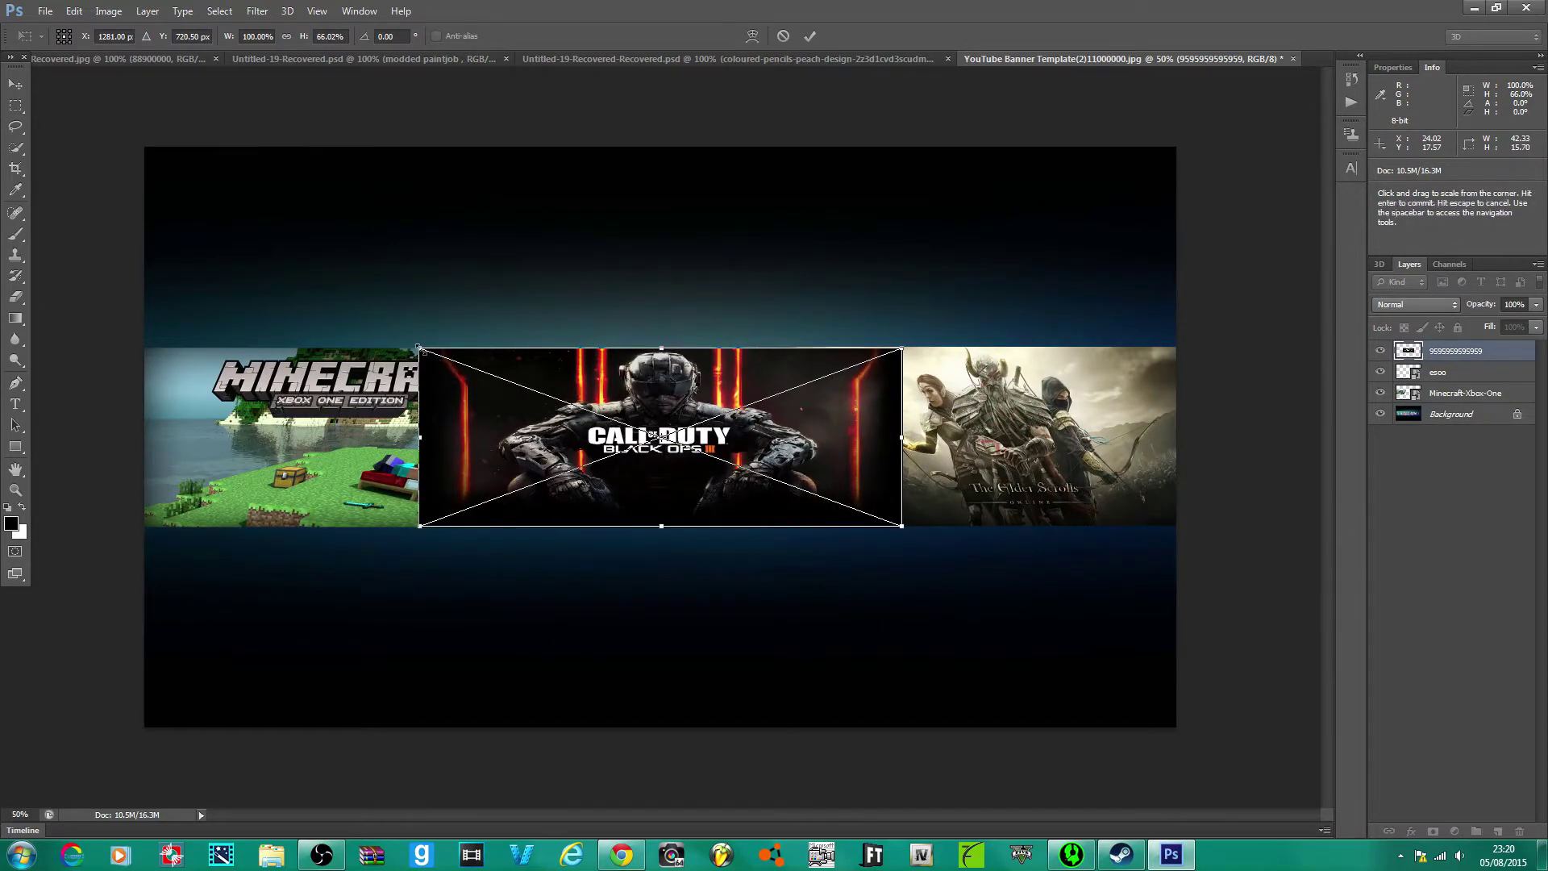
- Slant both sides of the Black Ops III image, narrow it to about 77% width and commit it
{"action": "left_click_drag", "start_coordinate": [421, 350], "coordinate": [503, 352]}
{"action": "left_click_drag", "start_coordinate": [897, 438], "coordinate": [802, 444]}
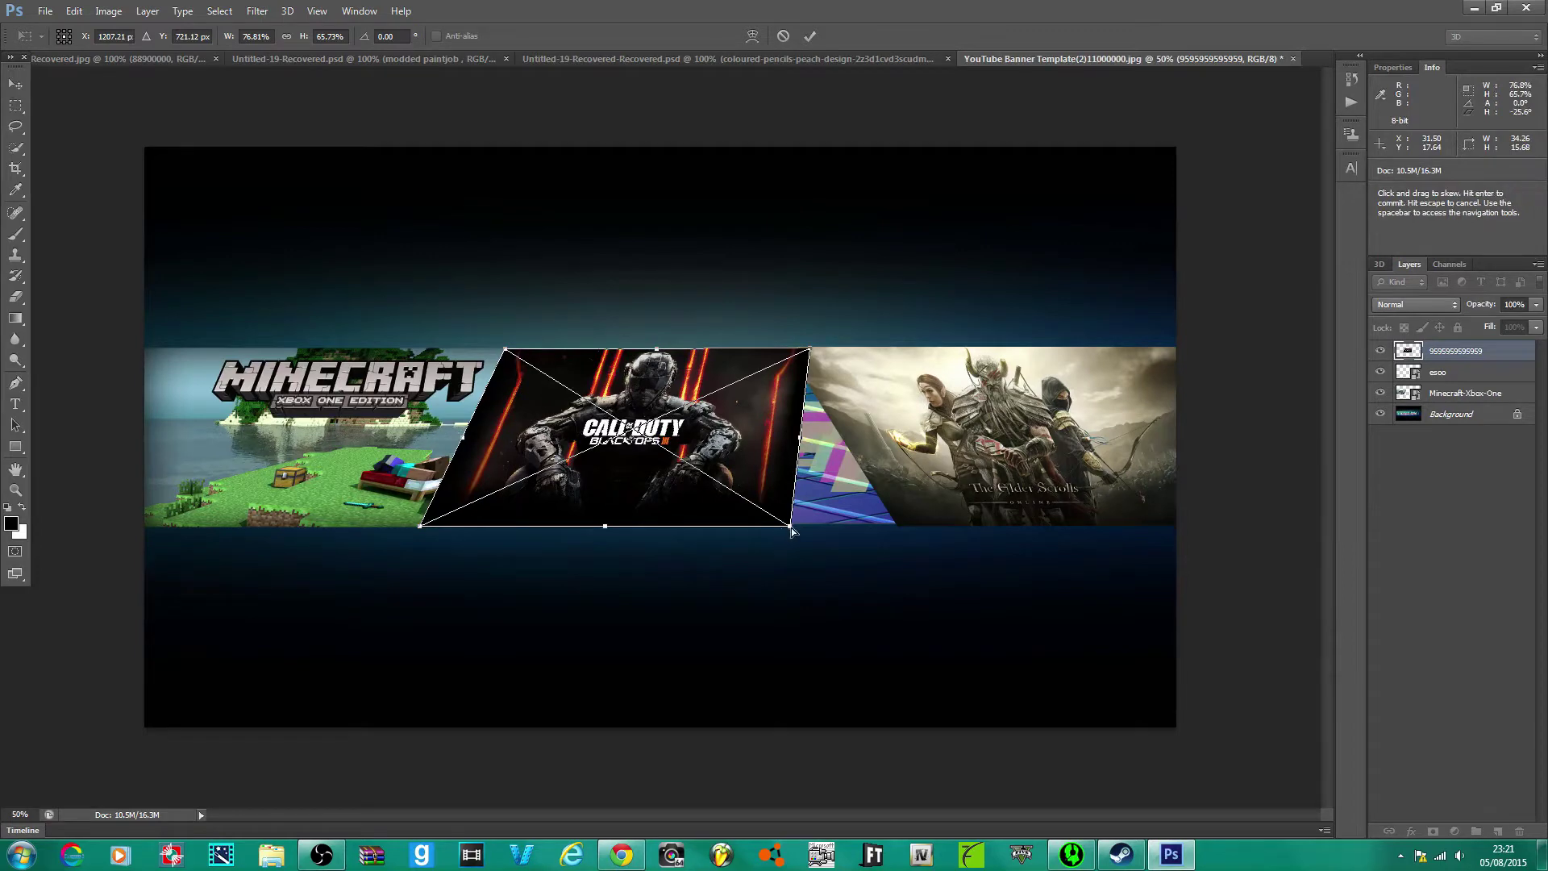
{"action": "left_click_drag", "start_coordinate": [792, 531], "coordinate": [765, 530]}
{"action": "key", "text": "Return"}
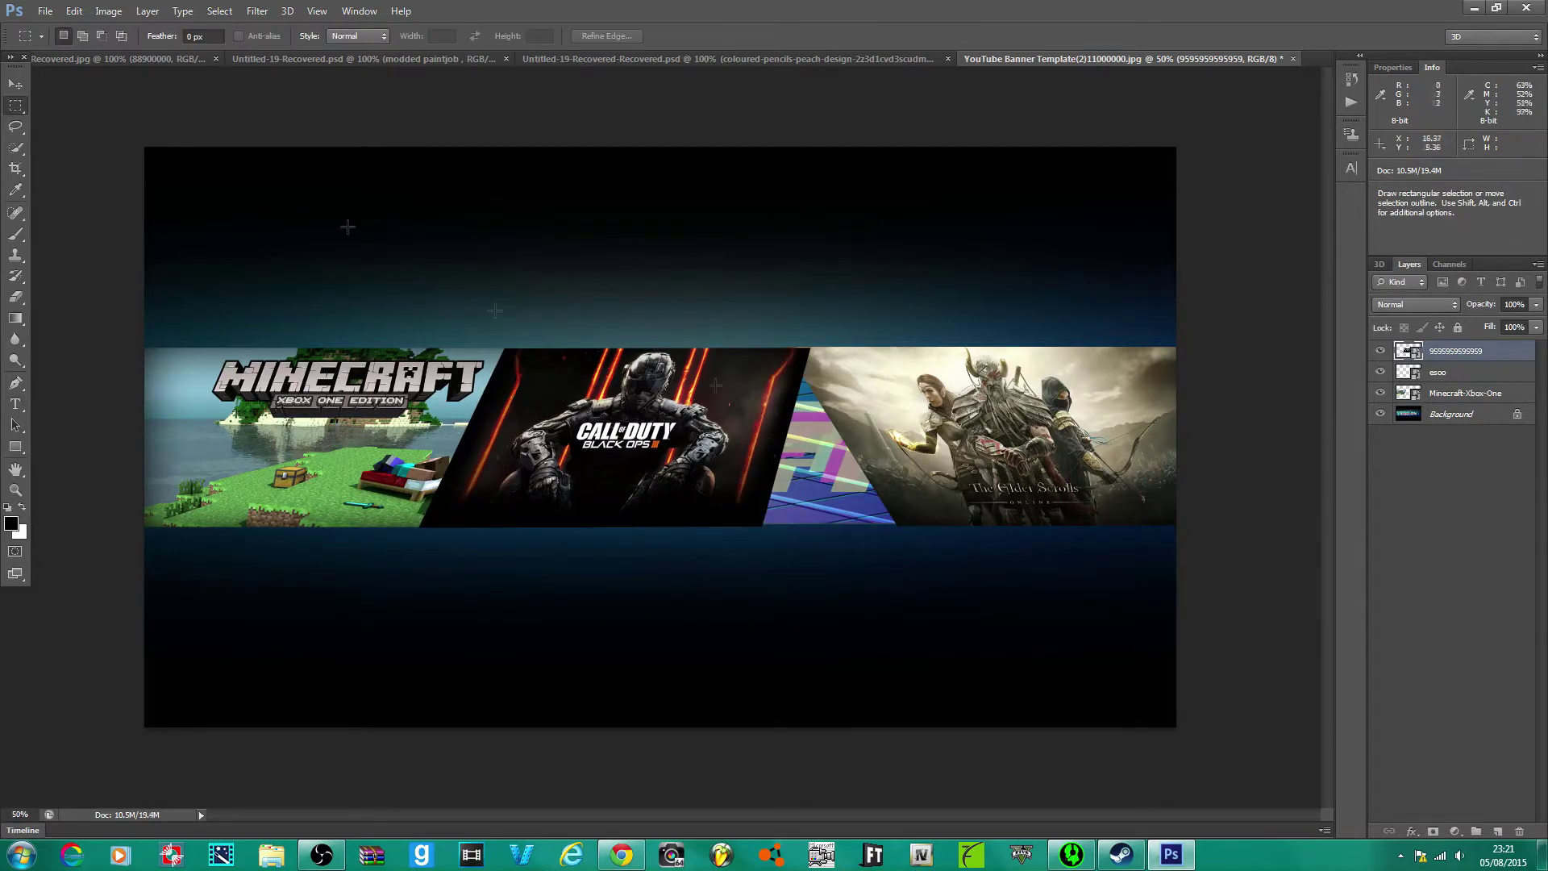
- Hide the Black Ops III, esoo and Minecraft-Xbox-One image layers
{"action": "double_click", "coordinate": [1454, 376]}
{"action": "key", "text": "Escape"}
{"action": "left_click_drag", "start_coordinate": [1380, 393], "coordinate": [1381, 350]}
- Place Minecraft-Xbox-One at the strip's left end, scaled to about 40% by 41%, and slant its right edge about 17.5°
{"action": "left_click", "coordinate": [45, 11]}
{"action": "left_click", "coordinate": [105, 278]}
{"action": "double_click", "coordinate": [1013, 264]}
{"action": "left_click_drag", "start_coordinate": [784, 507], "coordinate": [645, 524]}
{"action": "left_click_drag", "start_coordinate": [909, 235], "coordinate": [347, 476]}
{"action": "left_click_drag", "start_coordinate": [399, 523], "coordinate": [346, 532]}
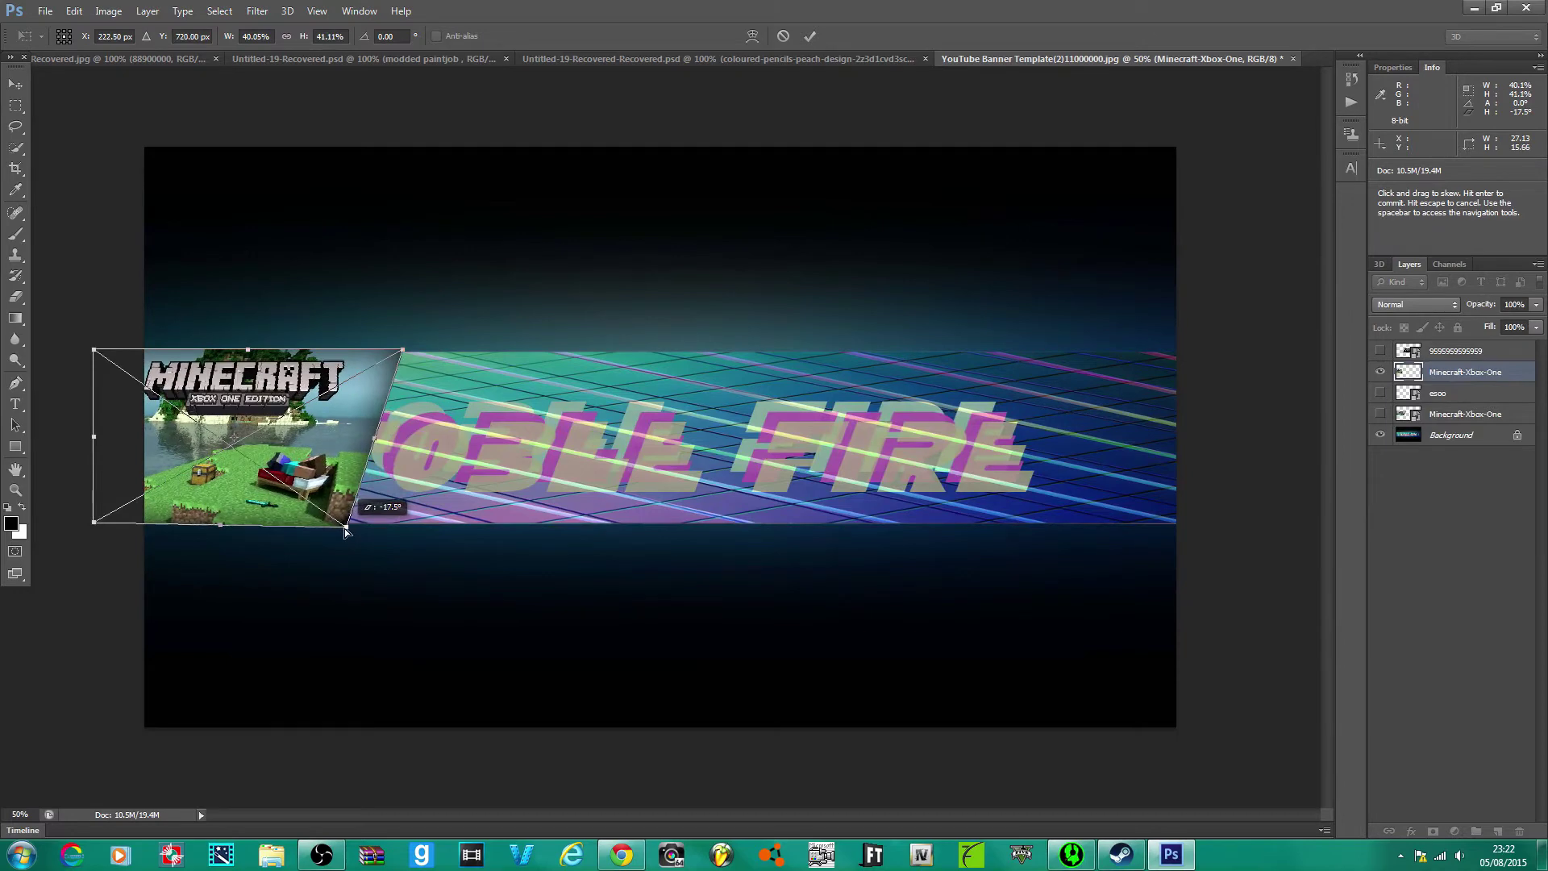
{"action": "key", "text": "Return"}
- Place the Black Ops III image beside the Minecraft image and flatten it to the strip's height
{"action": "left_click", "coordinate": [47, 10]}
{"action": "left_click", "coordinate": [110, 277]}
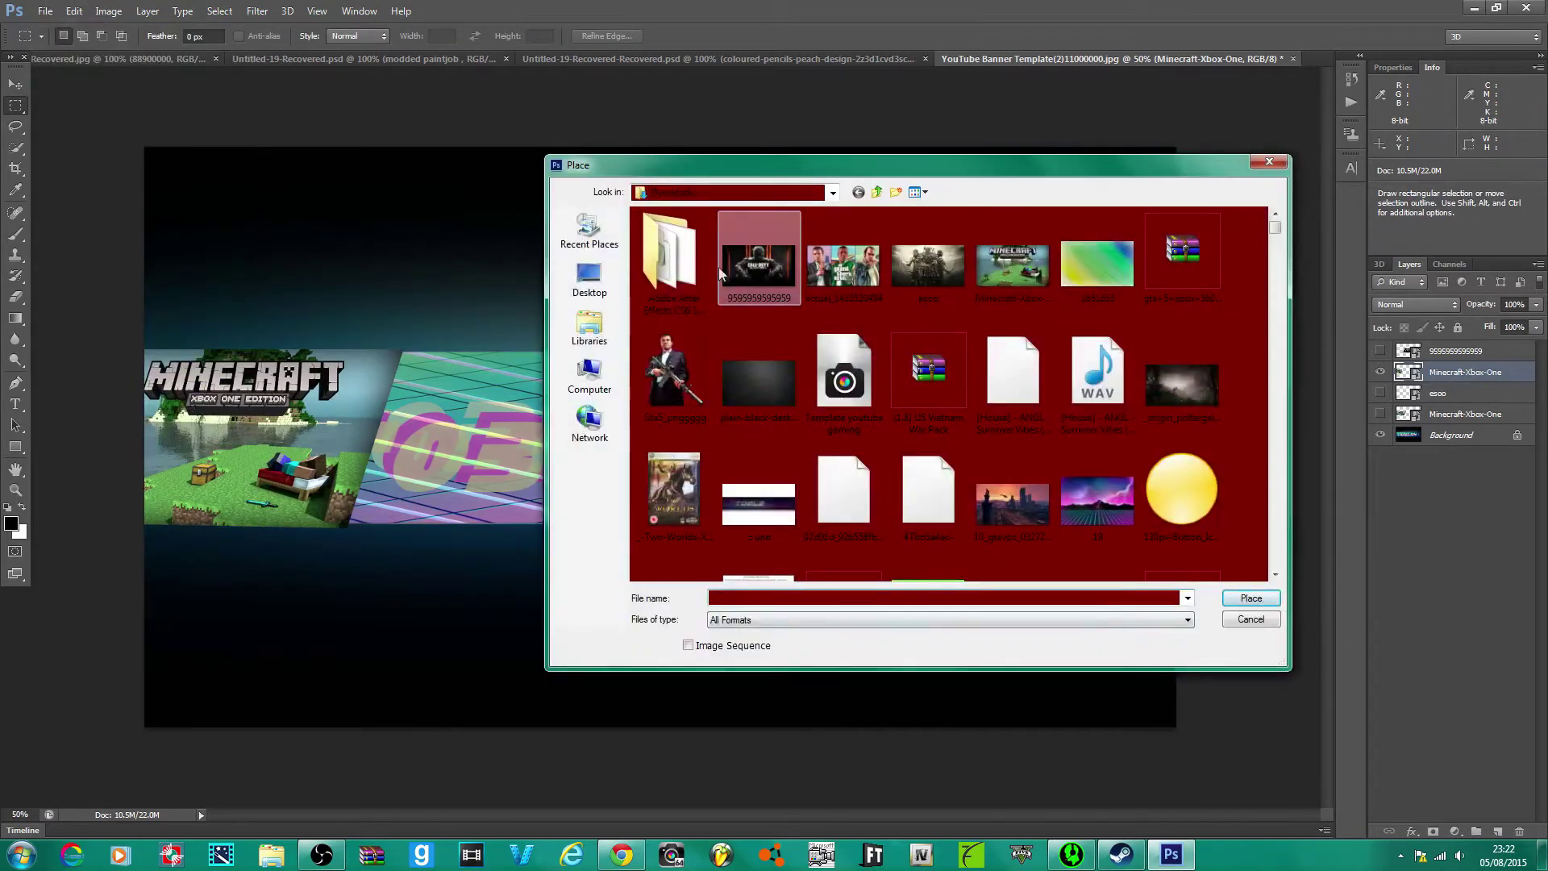
{"action": "double_click", "coordinate": [742, 258]}
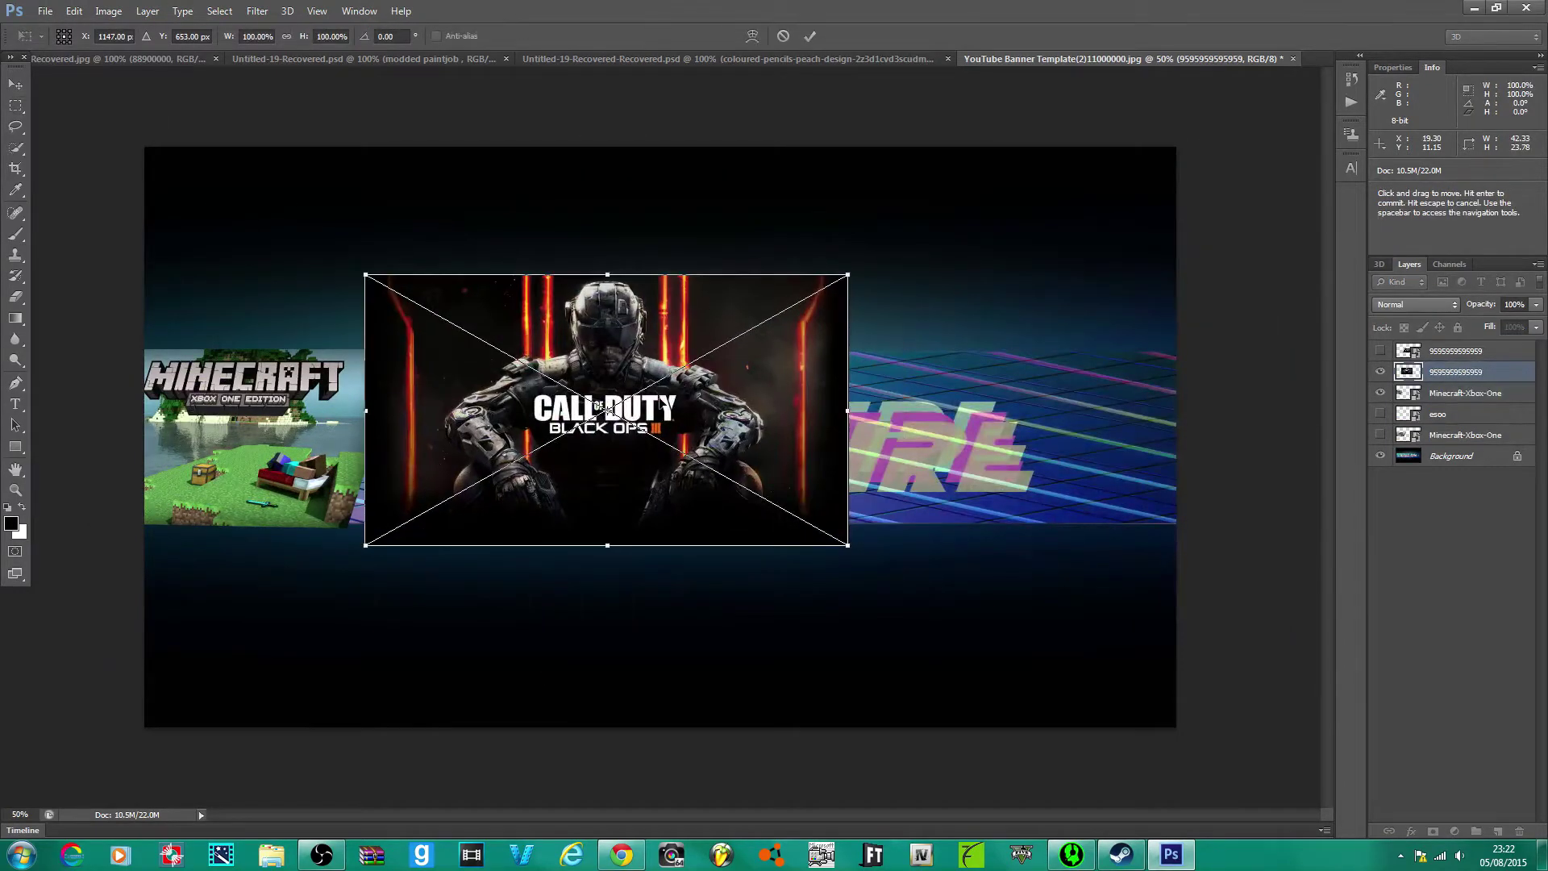
{"action": "left_click_drag", "start_coordinate": [608, 275], "coordinate": [606, 357]}
{"action": "left_click_drag", "start_coordinate": [598, 513], "coordinate": [598, 501]}
{"action": "mouse_move", "coordinate": [571, 439]}
{"action": "left_mouse_down"}
{"action": "mouse_move", "coordinate": [540, 433]}
{"action": "mouse_move", "coordinate": [555, 435]}
{"action": "left_mouse_up"}
- Slant both sides of the Black Ops III image along the Minecraft edge, narrow it and commit the placement
{"action": "left_click_drag", "start_coordinate": [353, 346], "coordinate": [395, 346]}
{"action": "left_click_drag", "start_coordinate": [475, 403], "coordinate": [445, 404]}
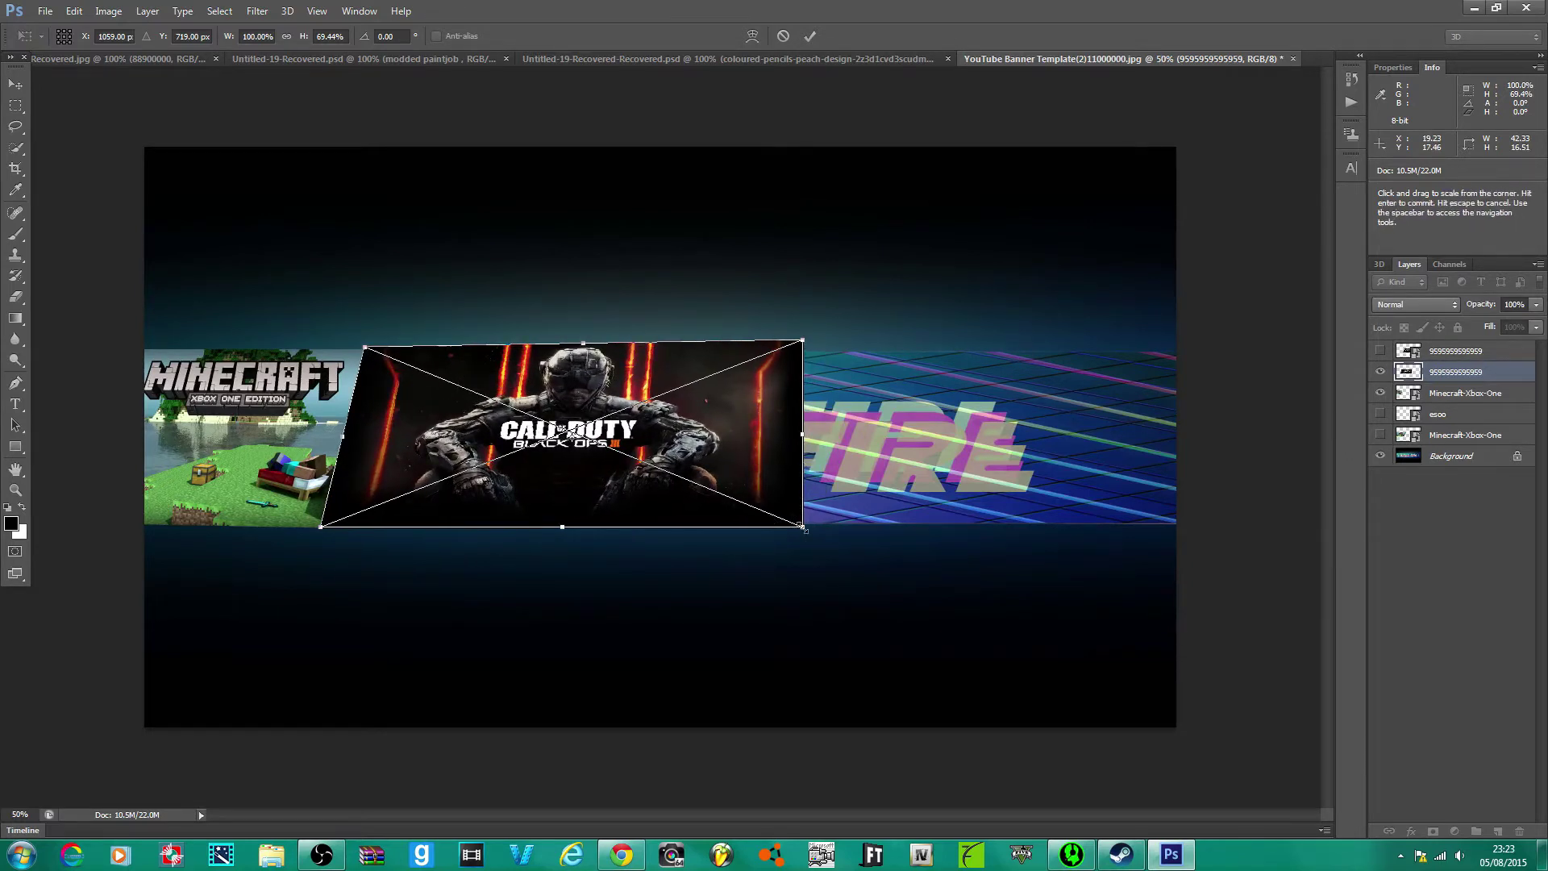
{"action": "left_click_drag", "start_coordinate": [804, 433], "coordinate": [703, 434]}
{"action": "left_click_drag", "start_coordinate": [699, 529], "coordinate": [659, 531]}
{"action": "key", "text": "Return"}
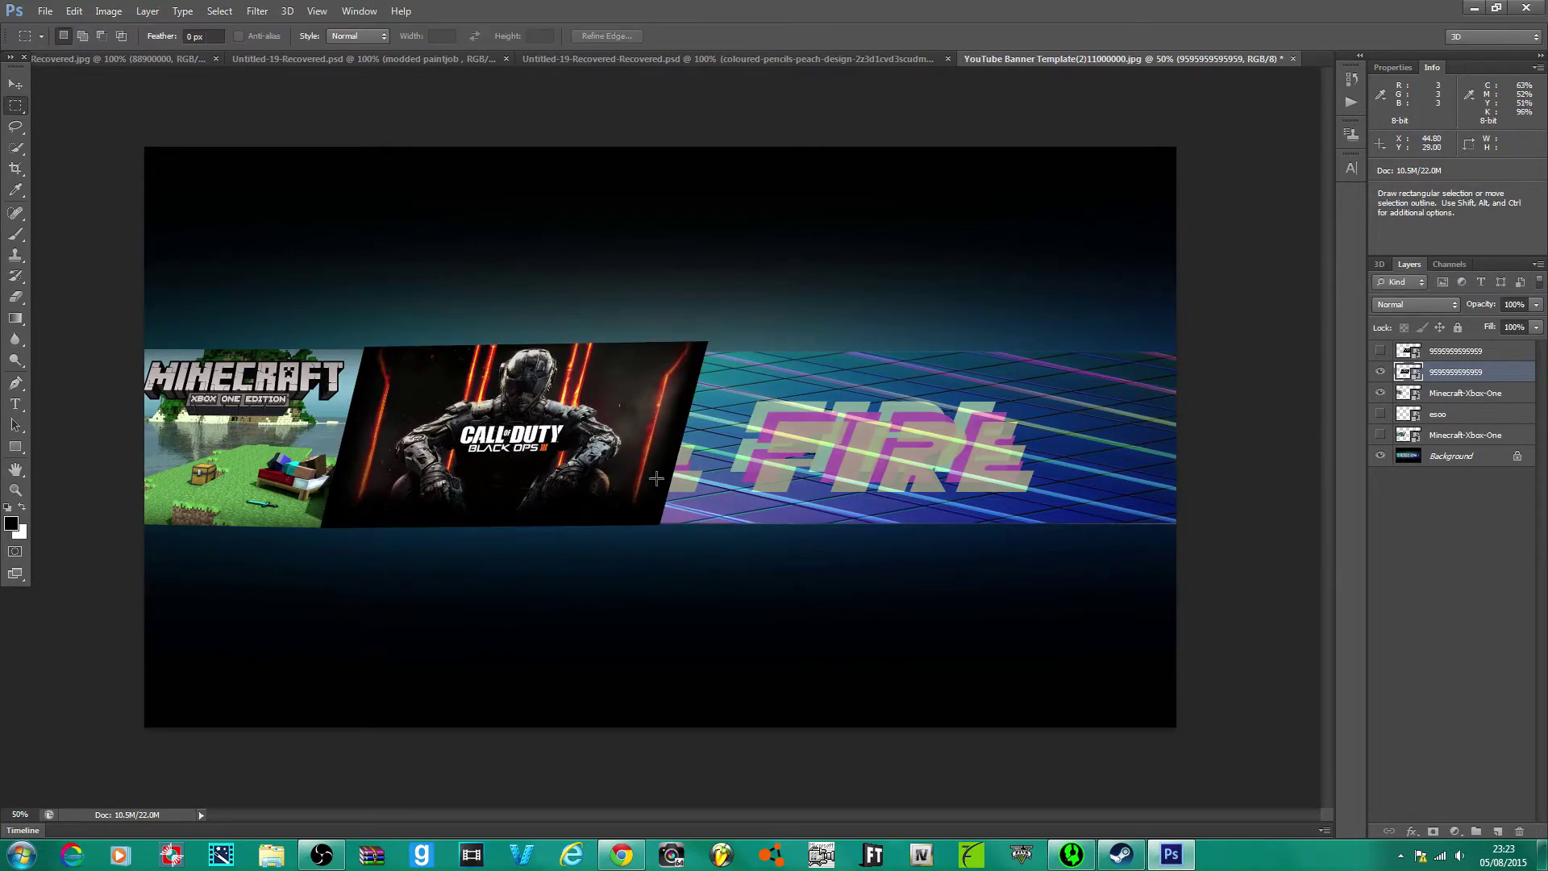
{"action": "left_click", "coordinate": [45, 11]}
{"action": "left_click", "coordinate": [57, 282]}
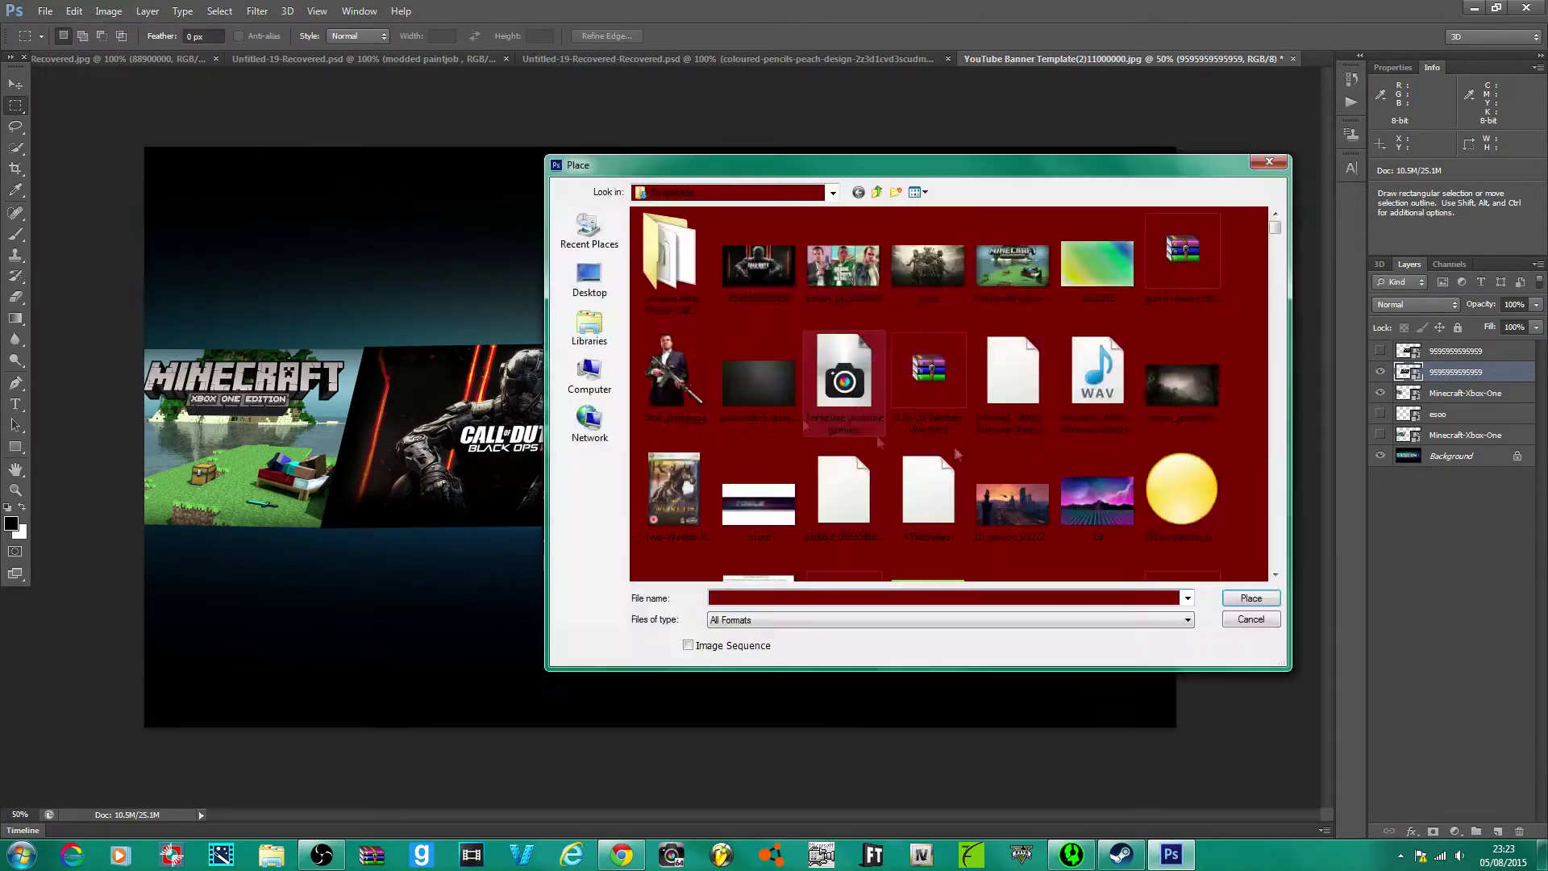
{"action": "double_click", "coordinate": [861, 271]}
{"action": "left_click_drag", "start_coordinate": [913, 384], "coordinate": [990, 340]}
- Fit the GTA V image to the strip's height, slant both sides outward toward the base and commit it
{"action": "left_click_drag", "start_coordinate": [663, 345], "coordinate": [725, 347]}
{"action": "left_click_drag", "start_coordinate": [846, 449], "coordinate": [797, 448]}
{"action": "left_click_drag", "start_coordinate": [810, 343], "coordinate": [819, 354]}
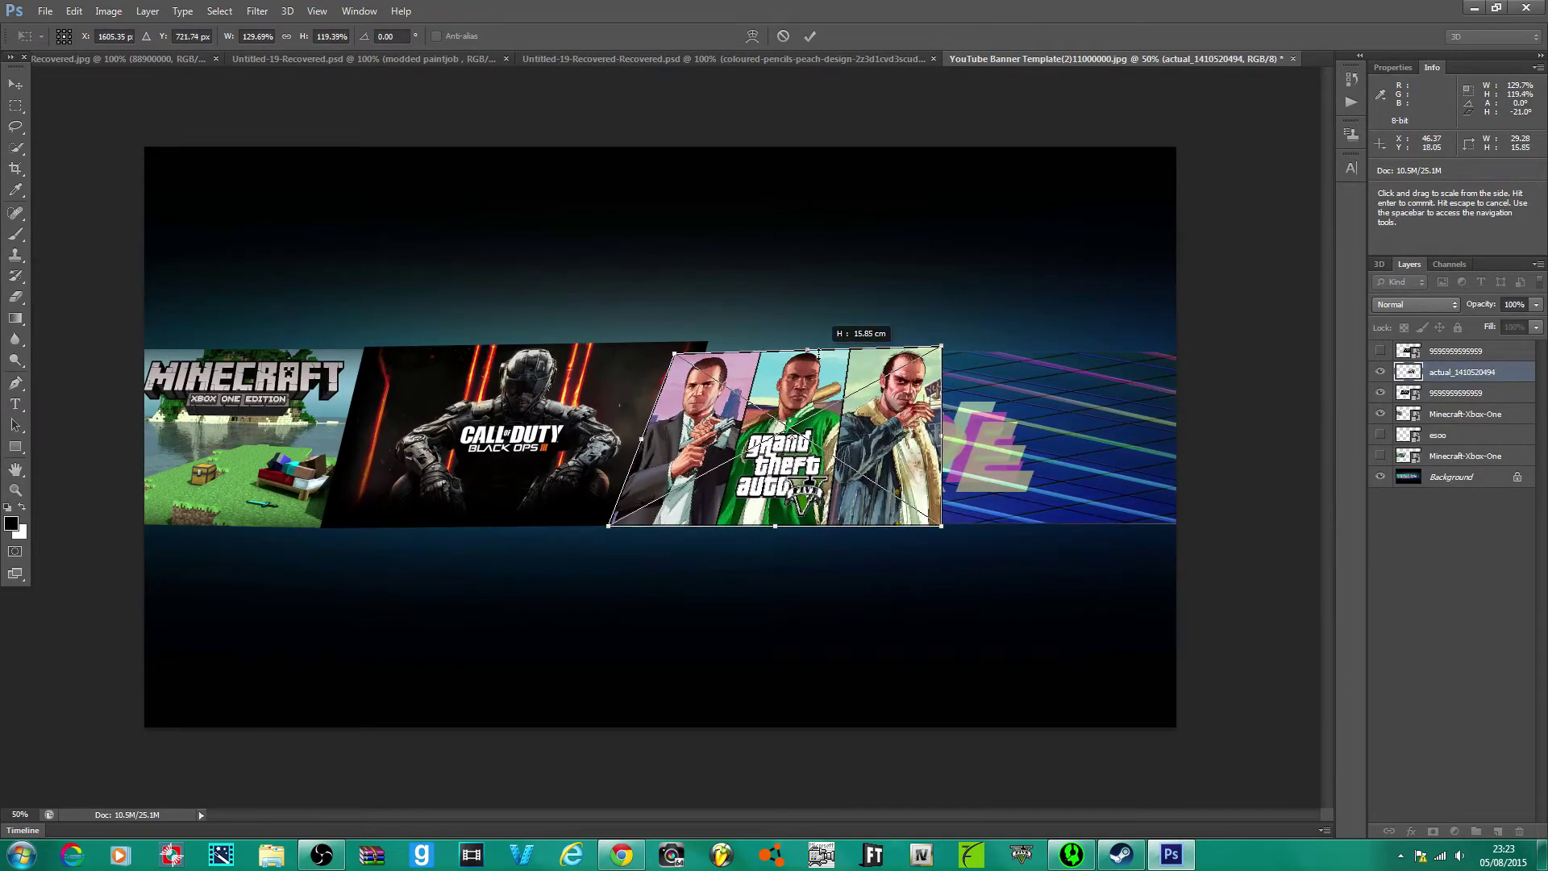
{"action": "left_click_drag", "start_coordinate": [924, 535], "coordinate": [986, 526]}
{"action": "key", "text": "Return"}
{"action": "key", "text": "m"}
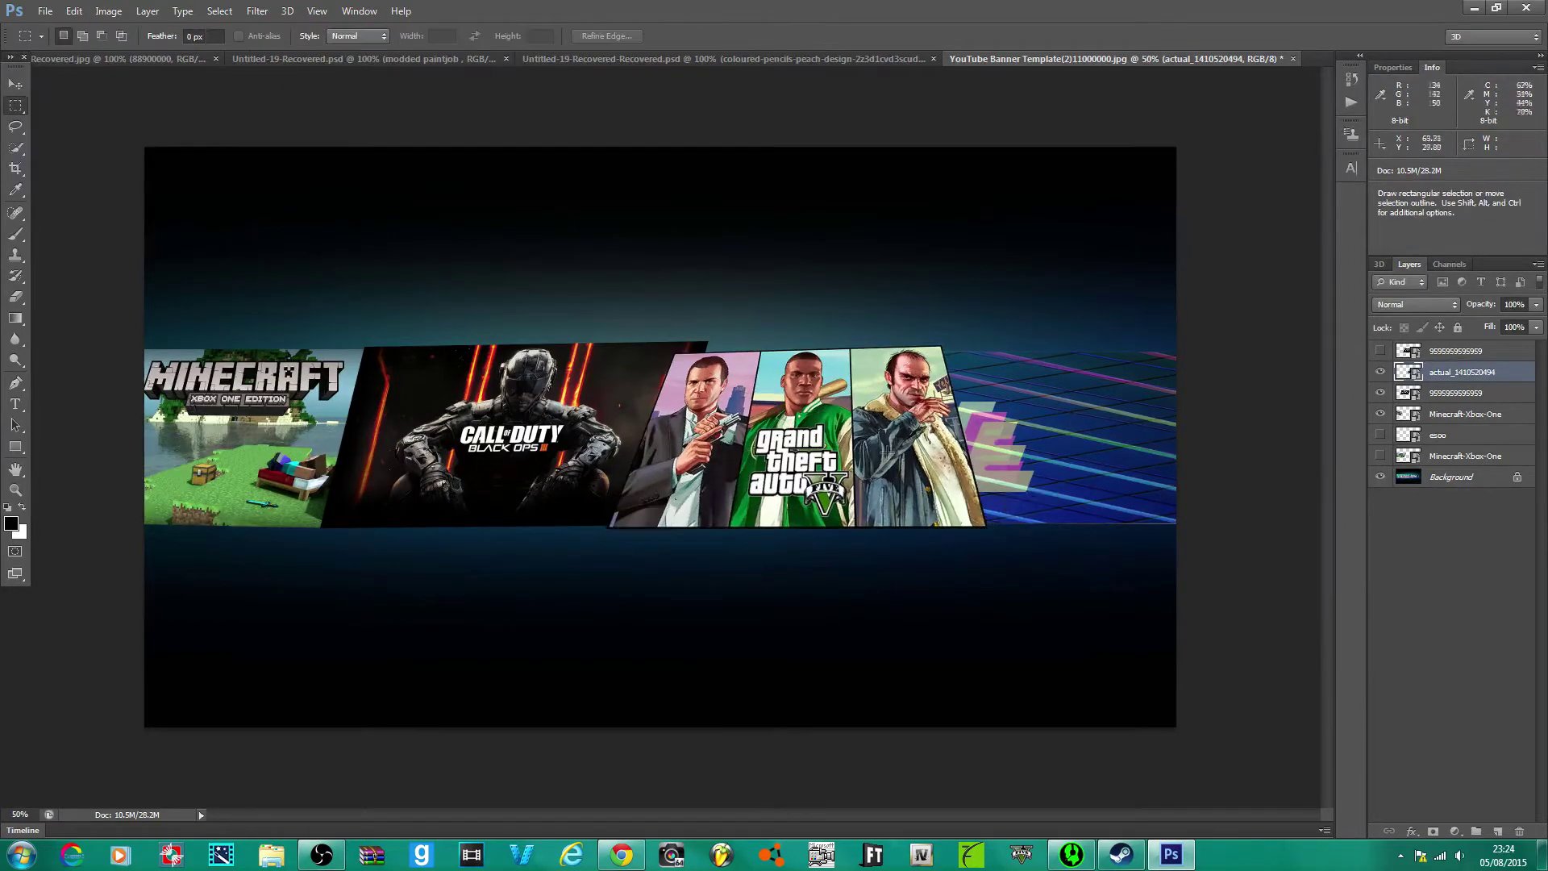
- Place the esoo image again and scale it to about 34% by 38% at the right end of the strip
{"action": "left_click", "coordinate": [45, 12]}
{"action": "mouse_move", "coordinate": [128, 311]}
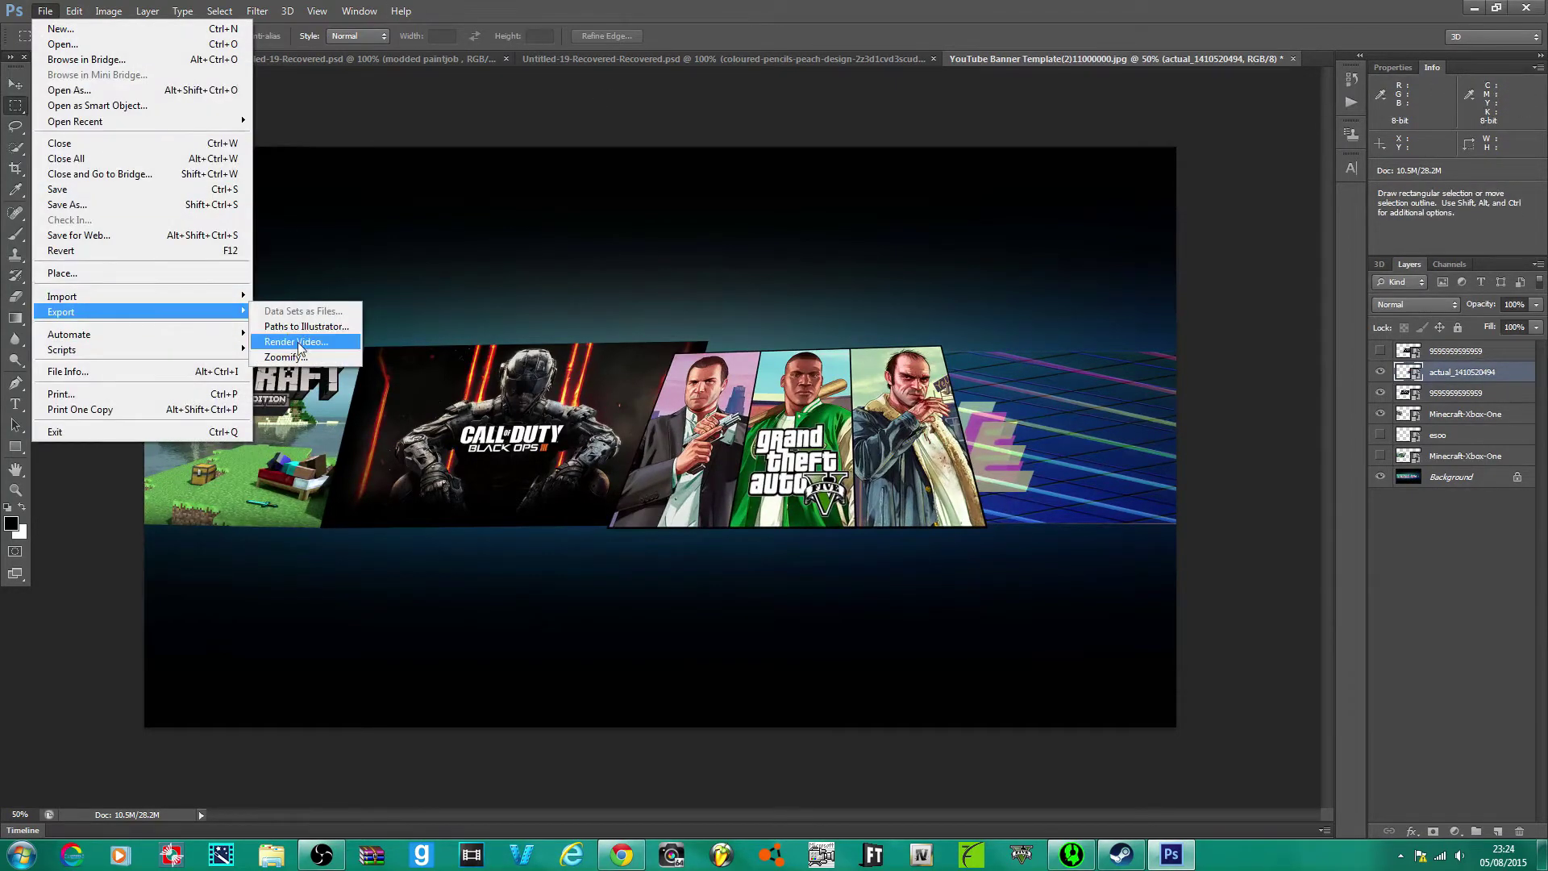
{"action": "left_click", "coordinate": [155, 274]}
{"action": "double_click", "coordinate": [843, 262]}
{"action": "left_click_drag", "start_coordinate": [766, 452], "coordinate": [830, 415]}
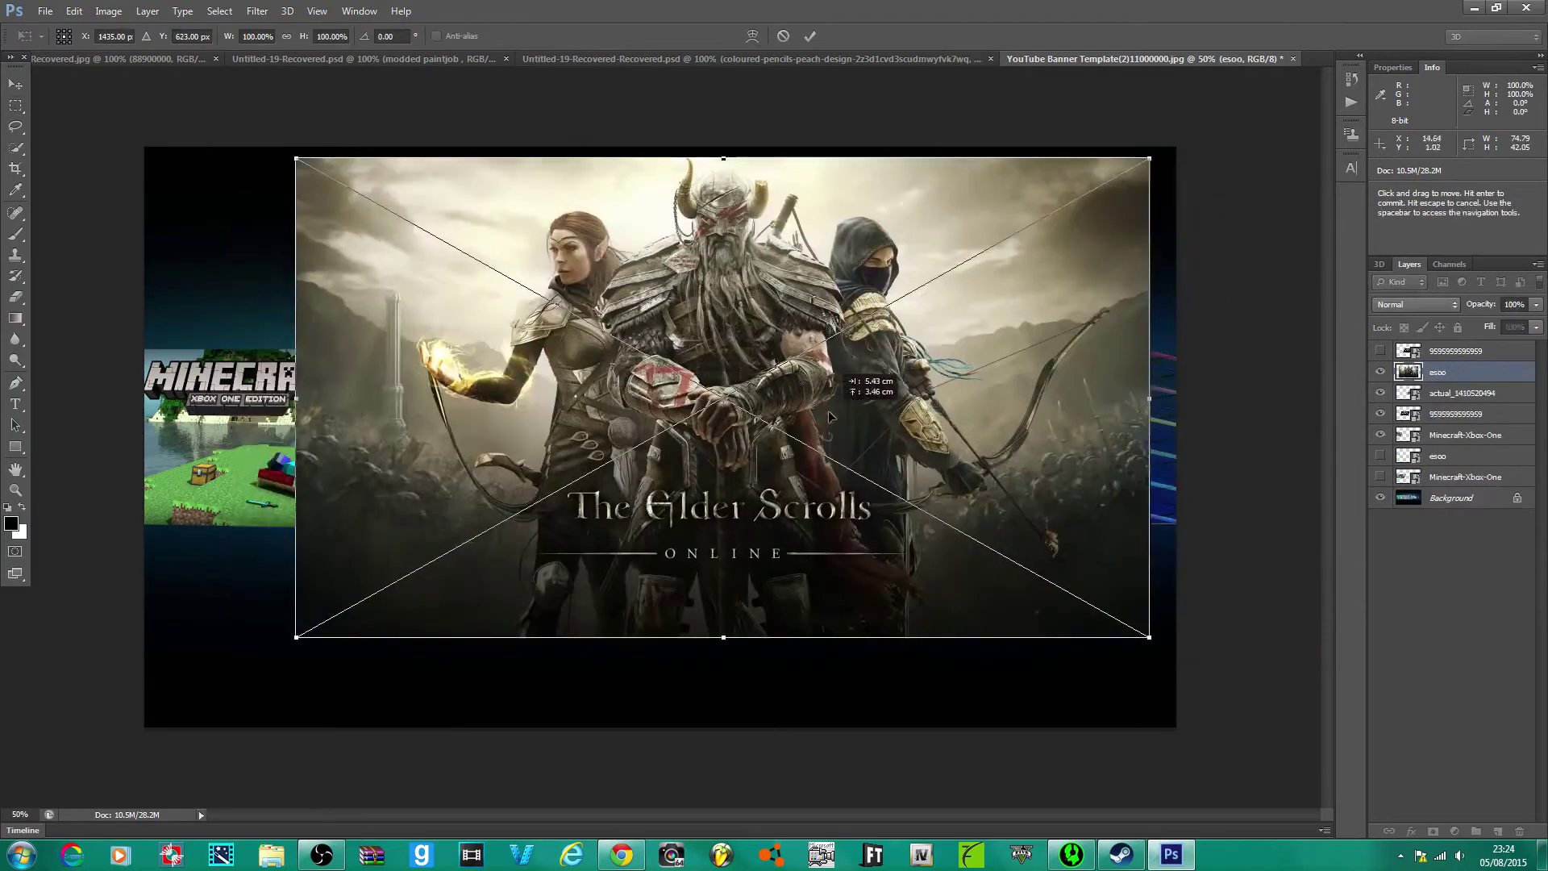
{"action": "left_click_drag", "start_coordinate": [296, 159], "coordinate": [882, 344]}
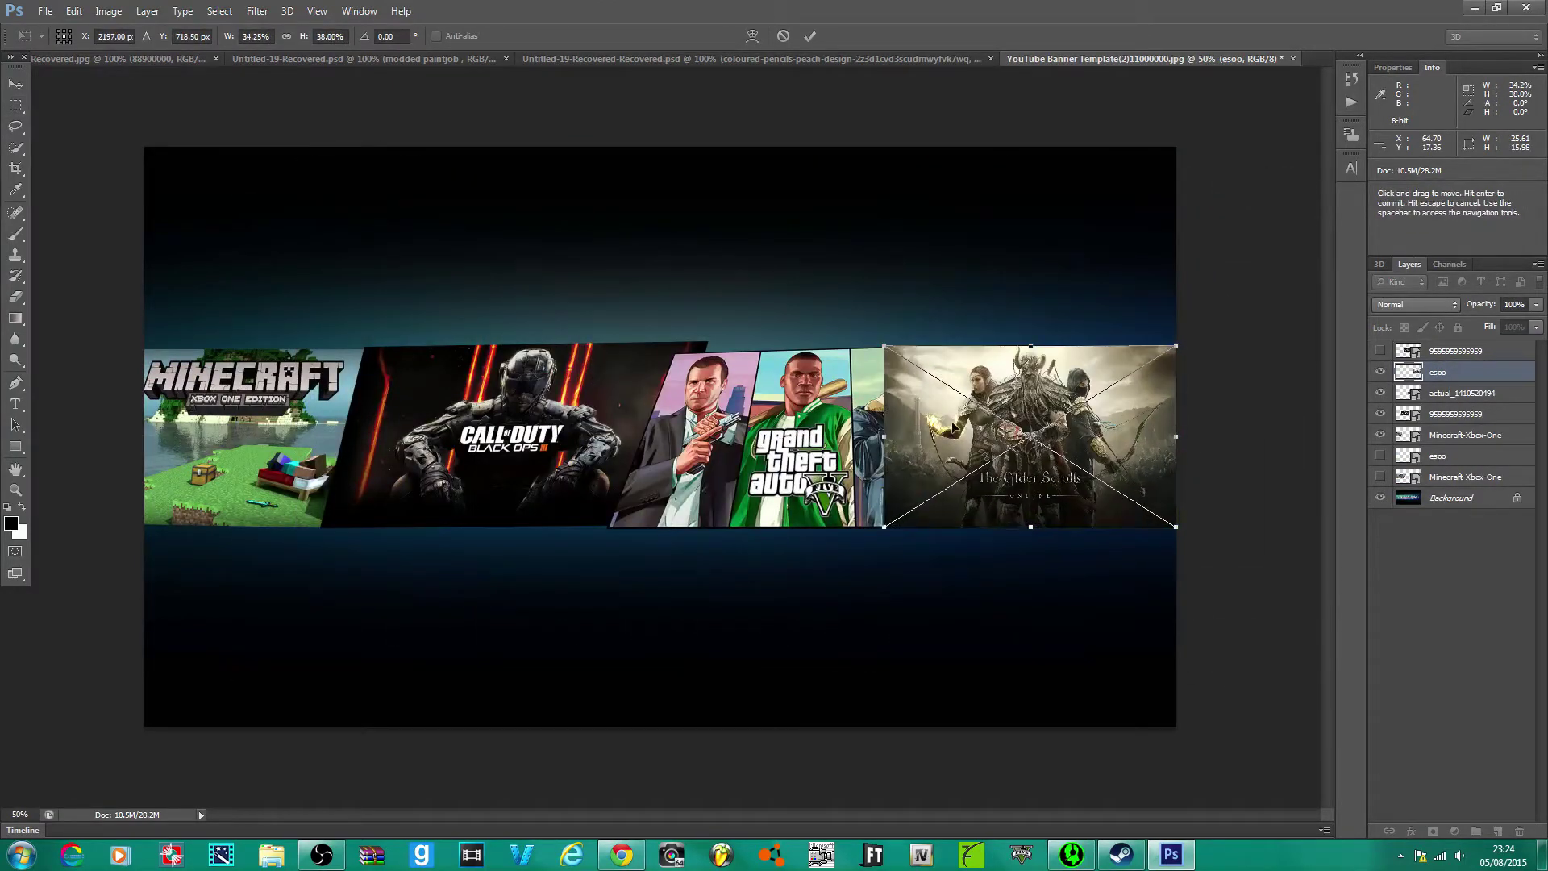
- Slant the Elder Scrolls image's left edge to follow the GTA V image and commit the placement
{"action": "left_click_drag", "start_coordinate": [884, 527], "coordinate": [947, 528]}
{"action": "left_click_drag", "start_coordinate": [966, 439], "coordinate": [1002, 438]}
{"action": "key", "text": "Return"}
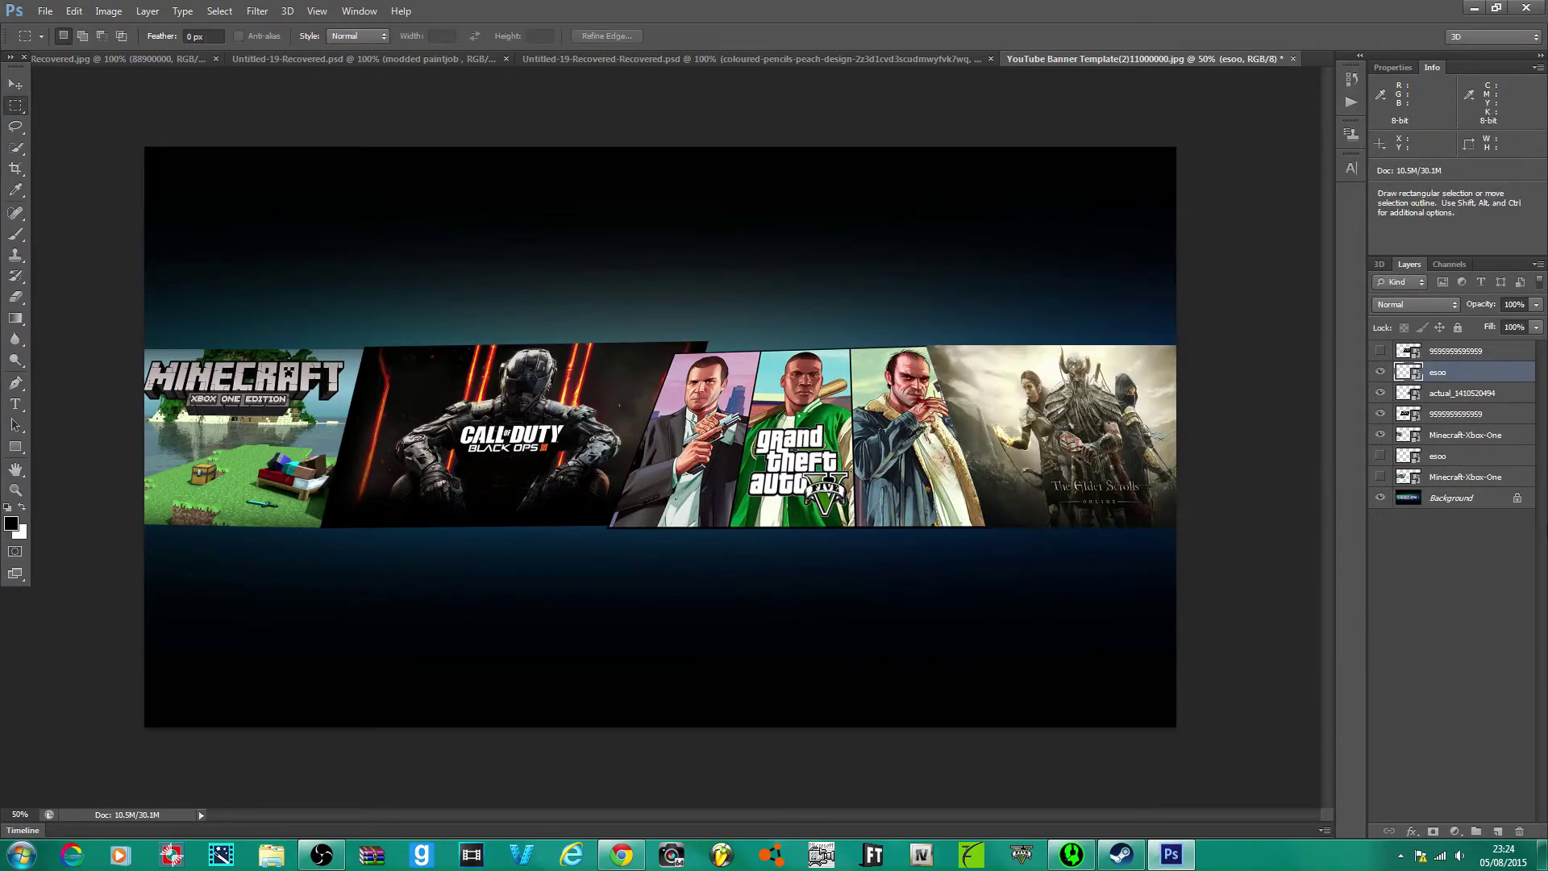
- Hide the Black Ops III image layer lying between the Minecraft and GTA V images
{"action": "left_click", "coordinate": [1381, 393]}
{"action": "left_click", "coordinate": [1381, 393]}
{"action": "left_click", "coordinate": [1382, 413]}
- Place the Black Ops III image again over the gap beside Minecraft and scale it to about 73%
{"action": "left_click", "coordinate": [45, 11]}
{"action": "left_click", "coordinate": [78, 282]}
{"action": "double_click", "coordinate": [764, 263]}
{"action": "left_click_drag", "start_coordinate": [754, 410], "coordinate": [554, 466]}
{"action": "left_click_drag", "start_coordinate": [698, 607], "coordinate": [568, 534]}
{"action": "left_click_drag", "start_coordinate": [508, 452], "coordinate": [555, 452]}
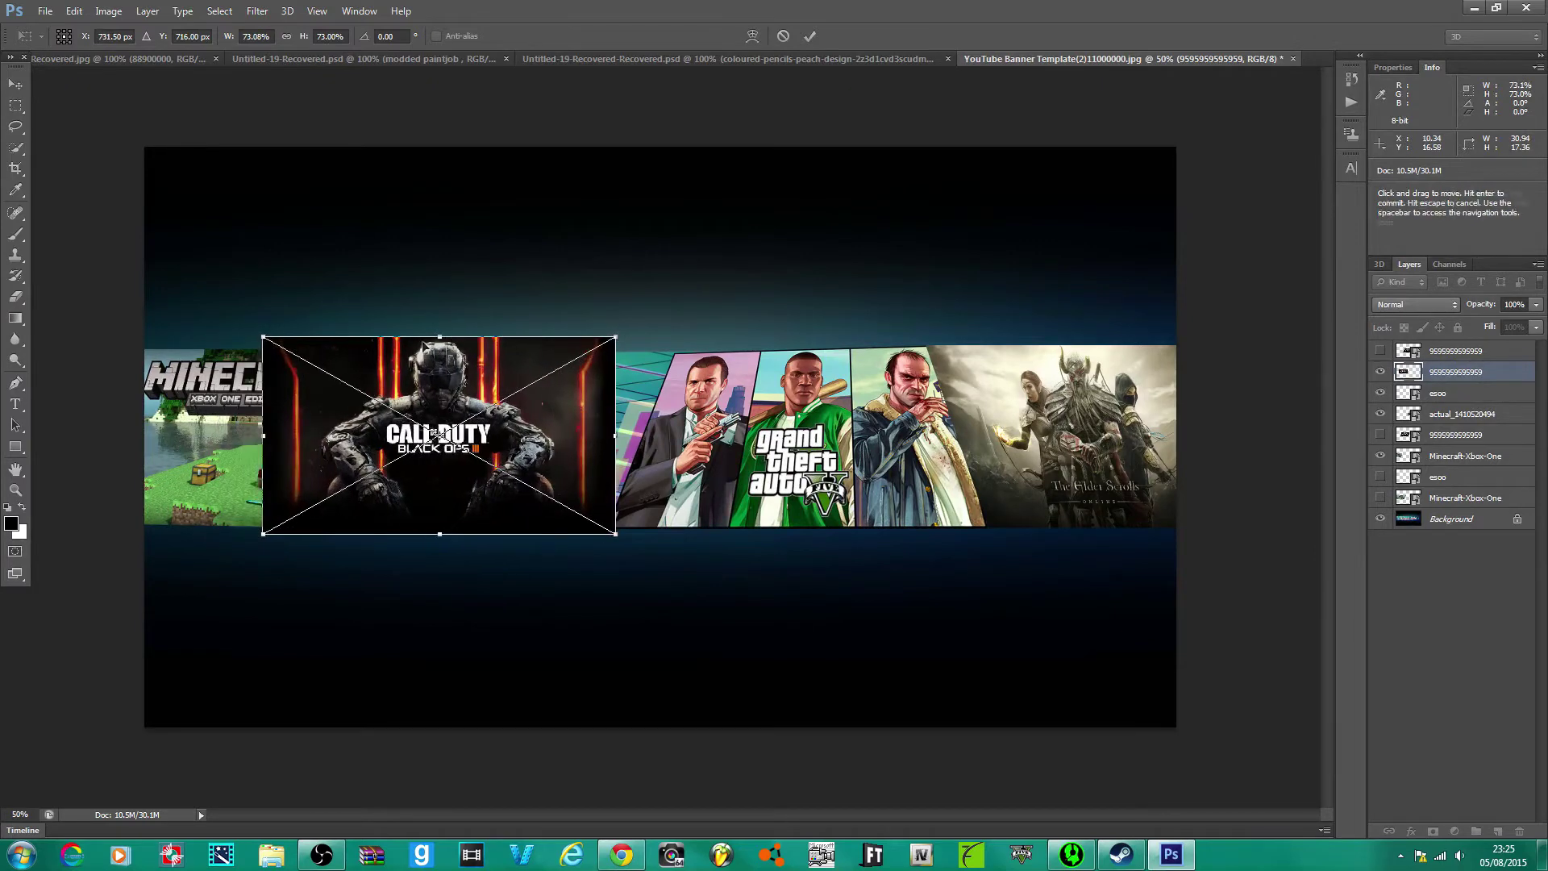
- Fit the Black Ops III image to the strip's height, slant both sides to meet its neighbours and commit it
{"action": "left_click_drag", "start_coordinate": [440, 338], "coordinate": [441, 350]}
{"action": "left_click_drag", "start_coordinate": [615, 350], "coordinate": [682, 355]}
{"action": "left_click_drag", "start_coordinate": [268, 442], "coordinate": [352, 446]}
{"action": "left_click_drag", "start_coordinate": [360, 351], "coordinate": [394, 352]}
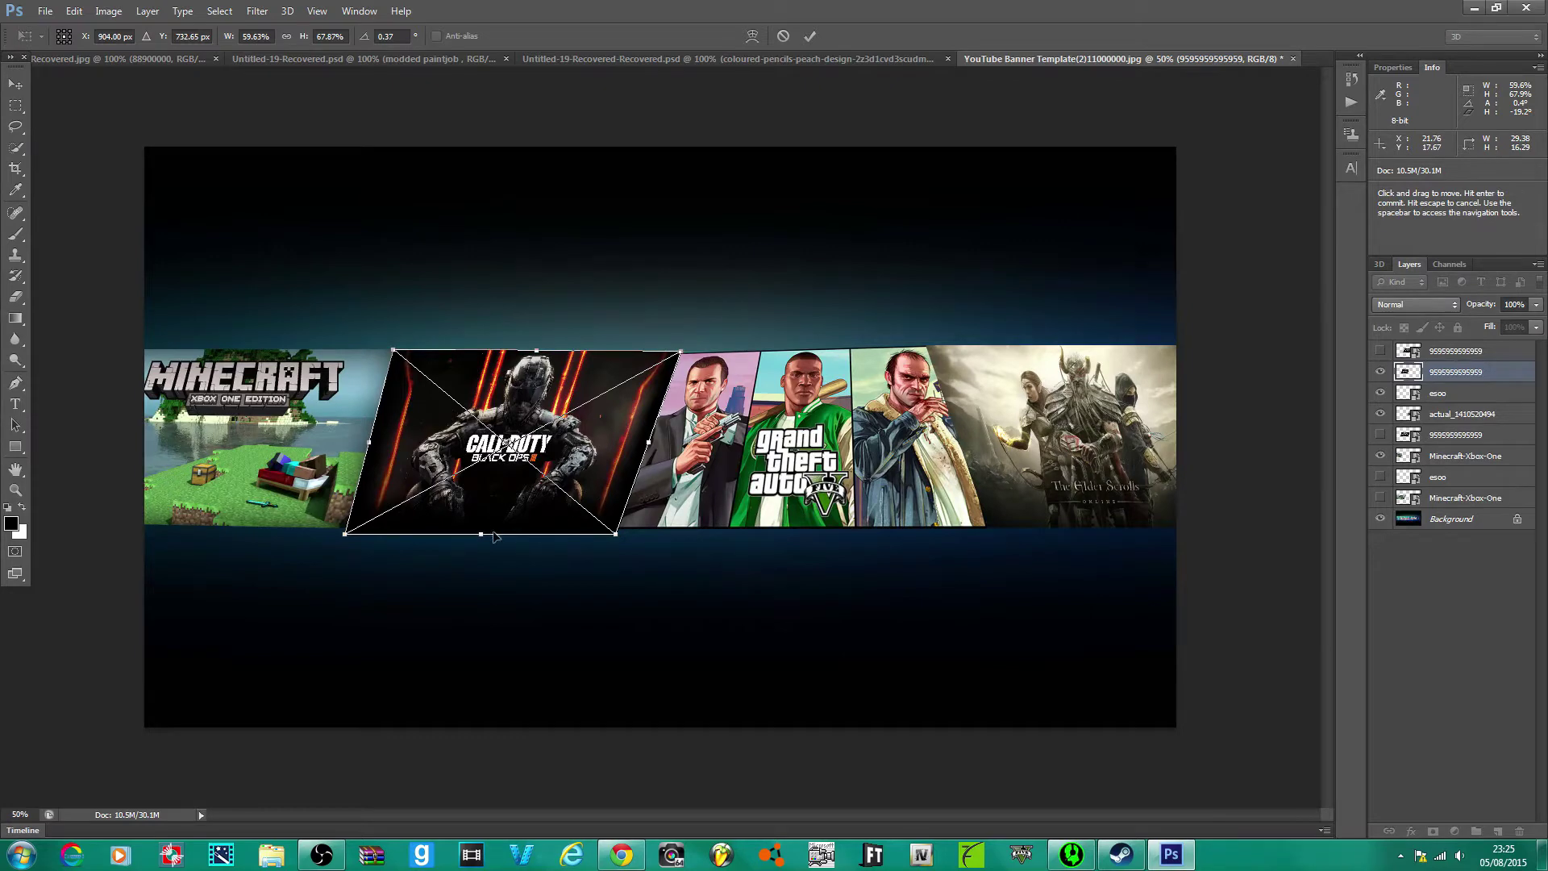
{"action": "left_click_drag", "start_coordinate": [495, 536], "coordinate": [492, 530]}
{"action": "key", "text": "Return"}
{"action": "key", "text": "m"}
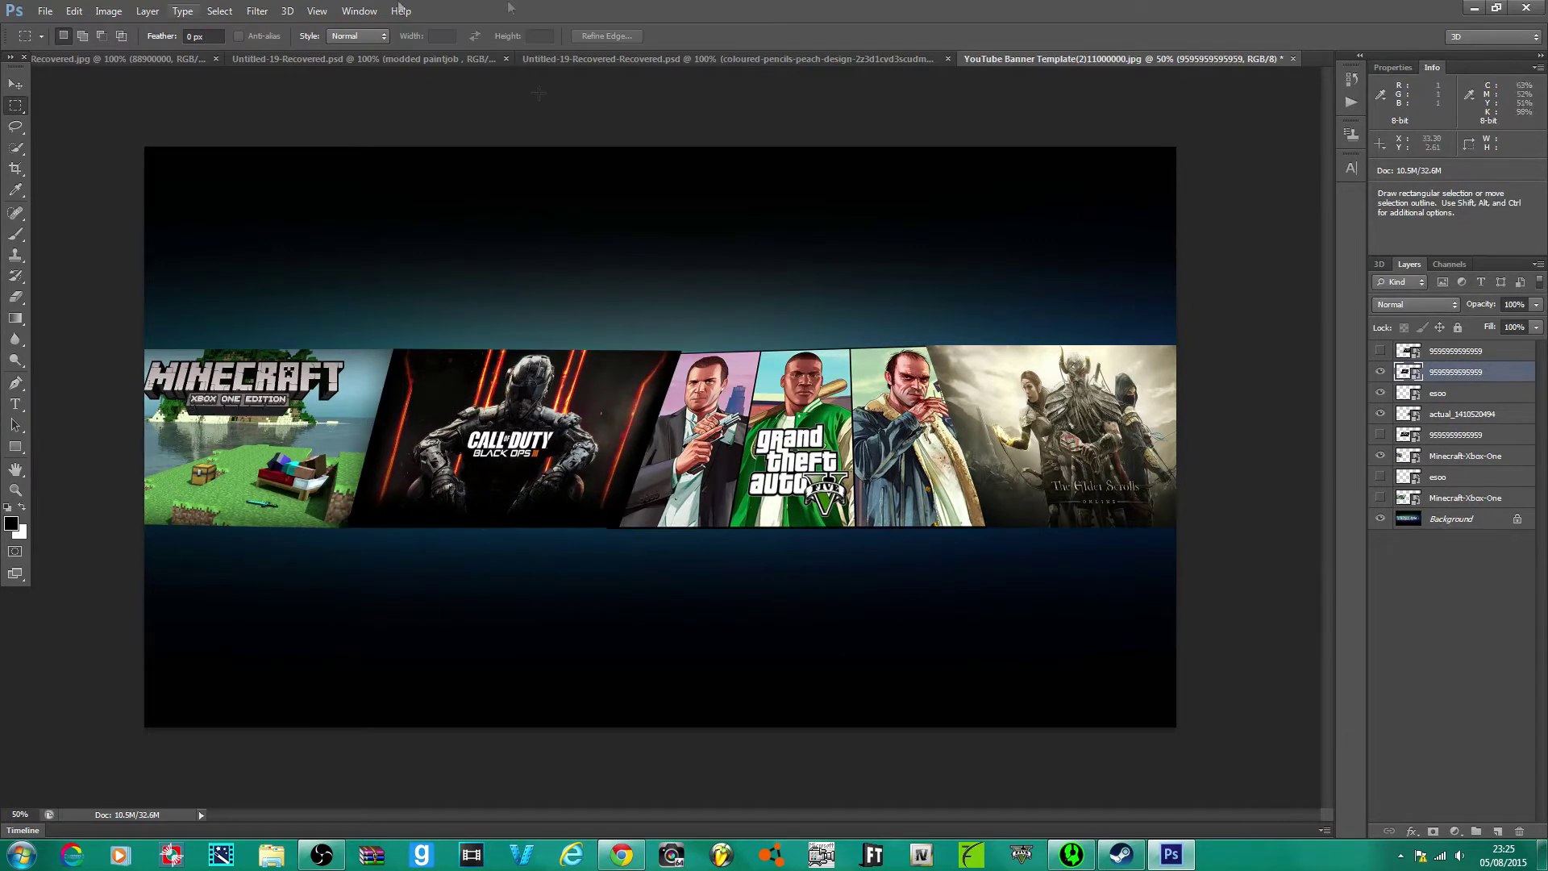
- Place plain-black-desktop-hd-wallpaper-t2n10 as an overlay covering the whole image strip and set its opacity to 45%
{"action": "left_click", "coordinate": [45, 12]}
{"action": "left_click", "coordinate": [238, 277]}
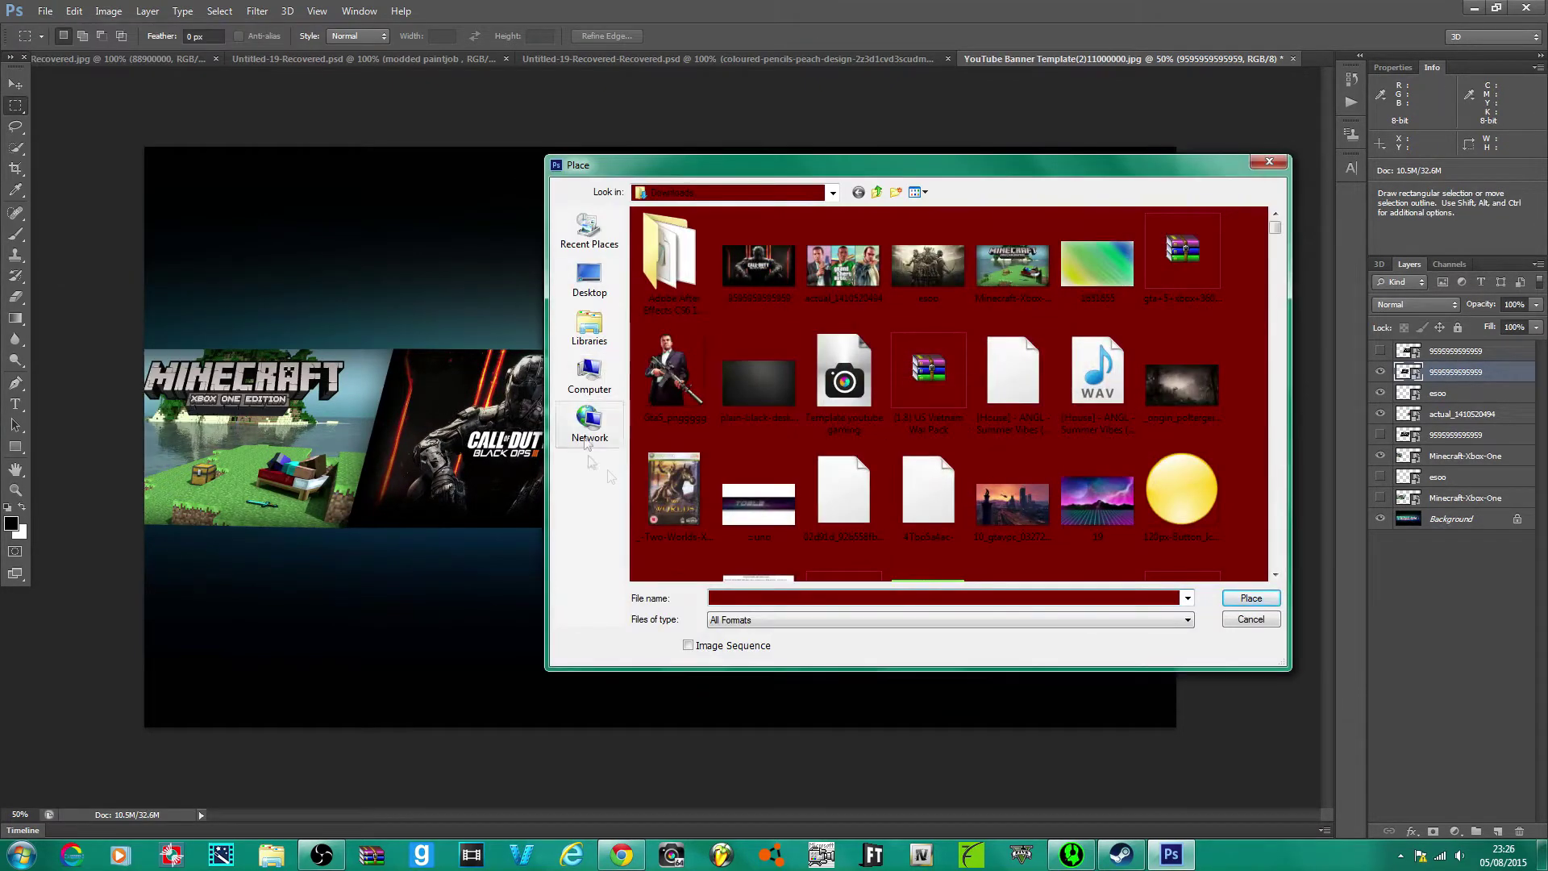
{"action": "left_click", "coordinate": [762, 385]}
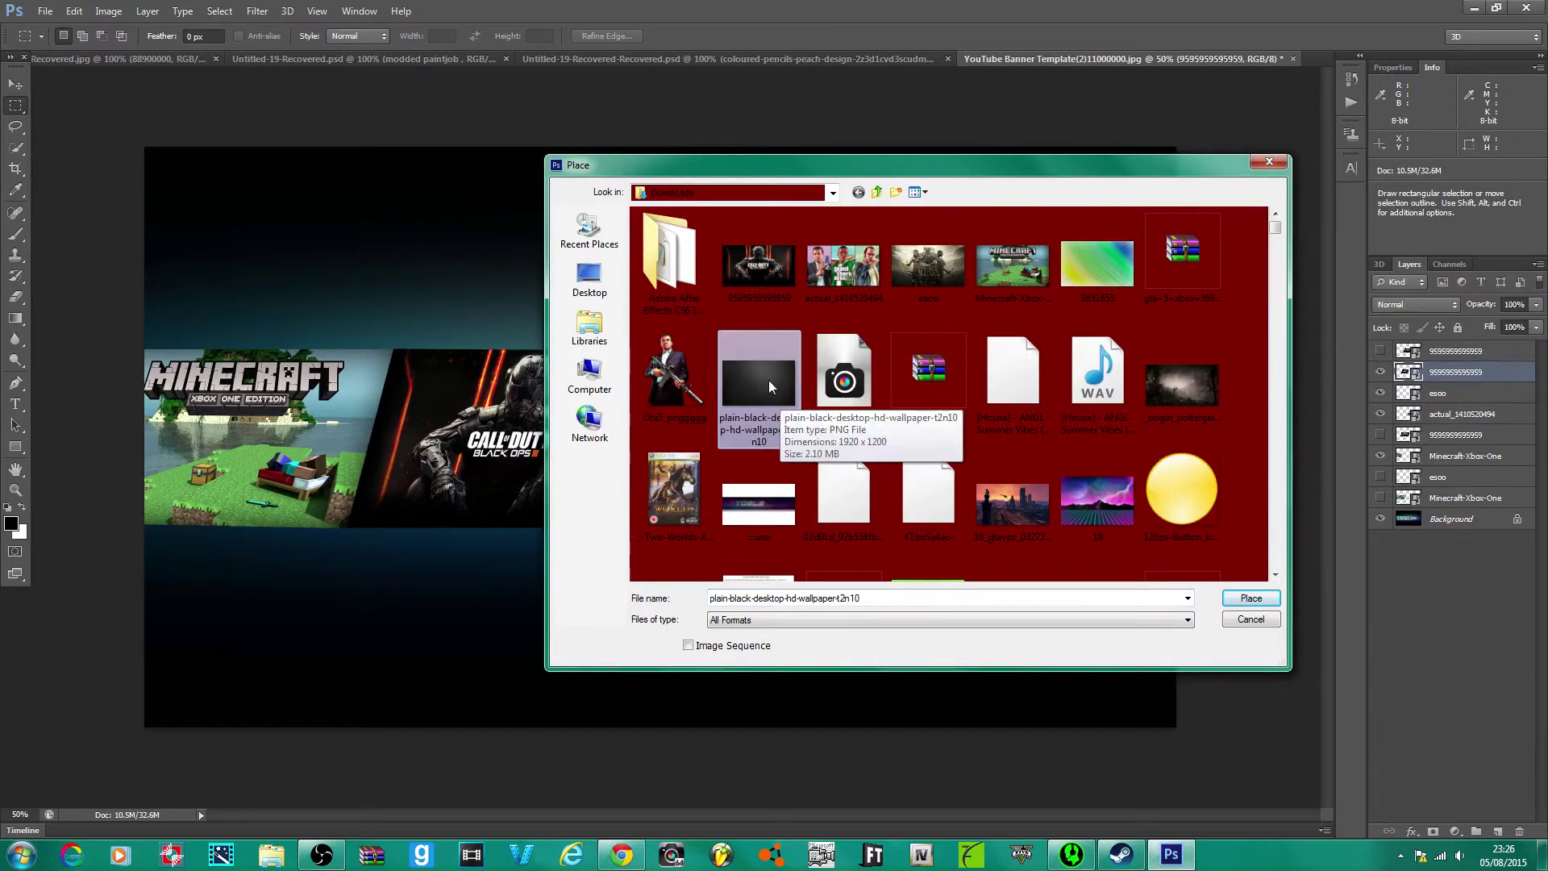
{"action": "double_click", "coordinate": [766, 384]}
{"action": "left_click_drag", "start_coordinate": [662, 197], "coordinate": [569, 518]}
{"action": "left_click_drag", "start_coordinate": [919, 501], "coordinate": [1175, 345]}
{"action": "left_click_drag", "start_coordinate": [1488, 324], "coordinate": [1491, 322]}
{"action": "key", "text": "Return"}
- Place image 1359726 and shrink it to a thin bar about 67% wide and 9.4% high along the strip's lower edge
{"action": "left_click", "coordinate": [45, 11]}
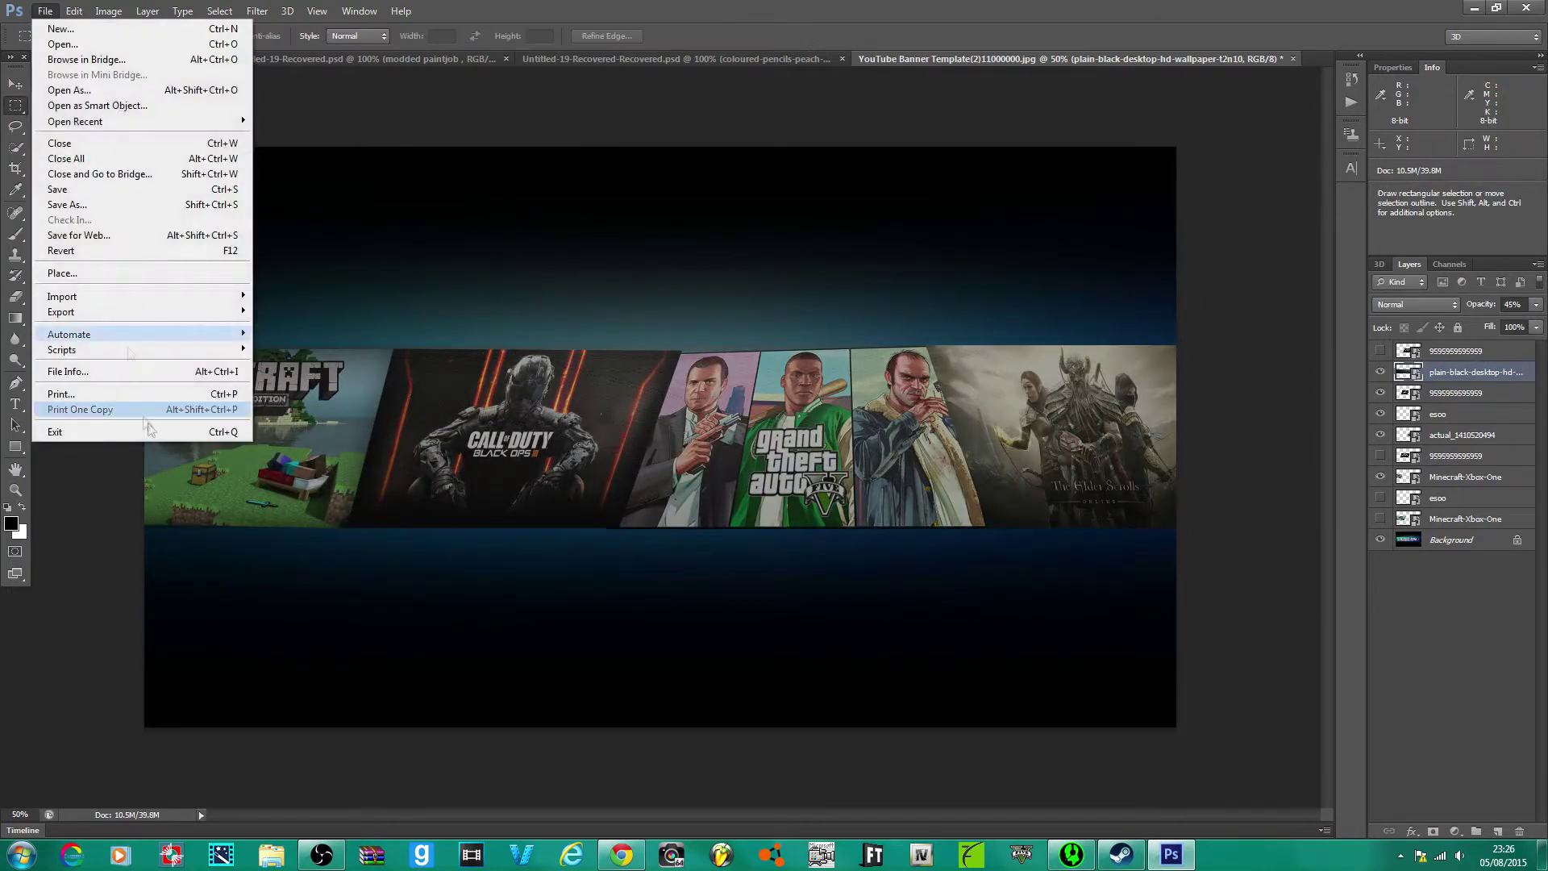
{"action": "left_click", "coordinate": [118, 274]}
{"action": "mouse_move", "coordinate": [1275, 230]}
{"action": "left_mouse_down"}
{"action": "mouse_move", "coordinate": [1278, 304]}
{"action": "mouse_move", "coordinate": [1284, 243]}
{"action": "left_mouse_up"}
{"action": "double_click", "coordinate": [927, 442]}
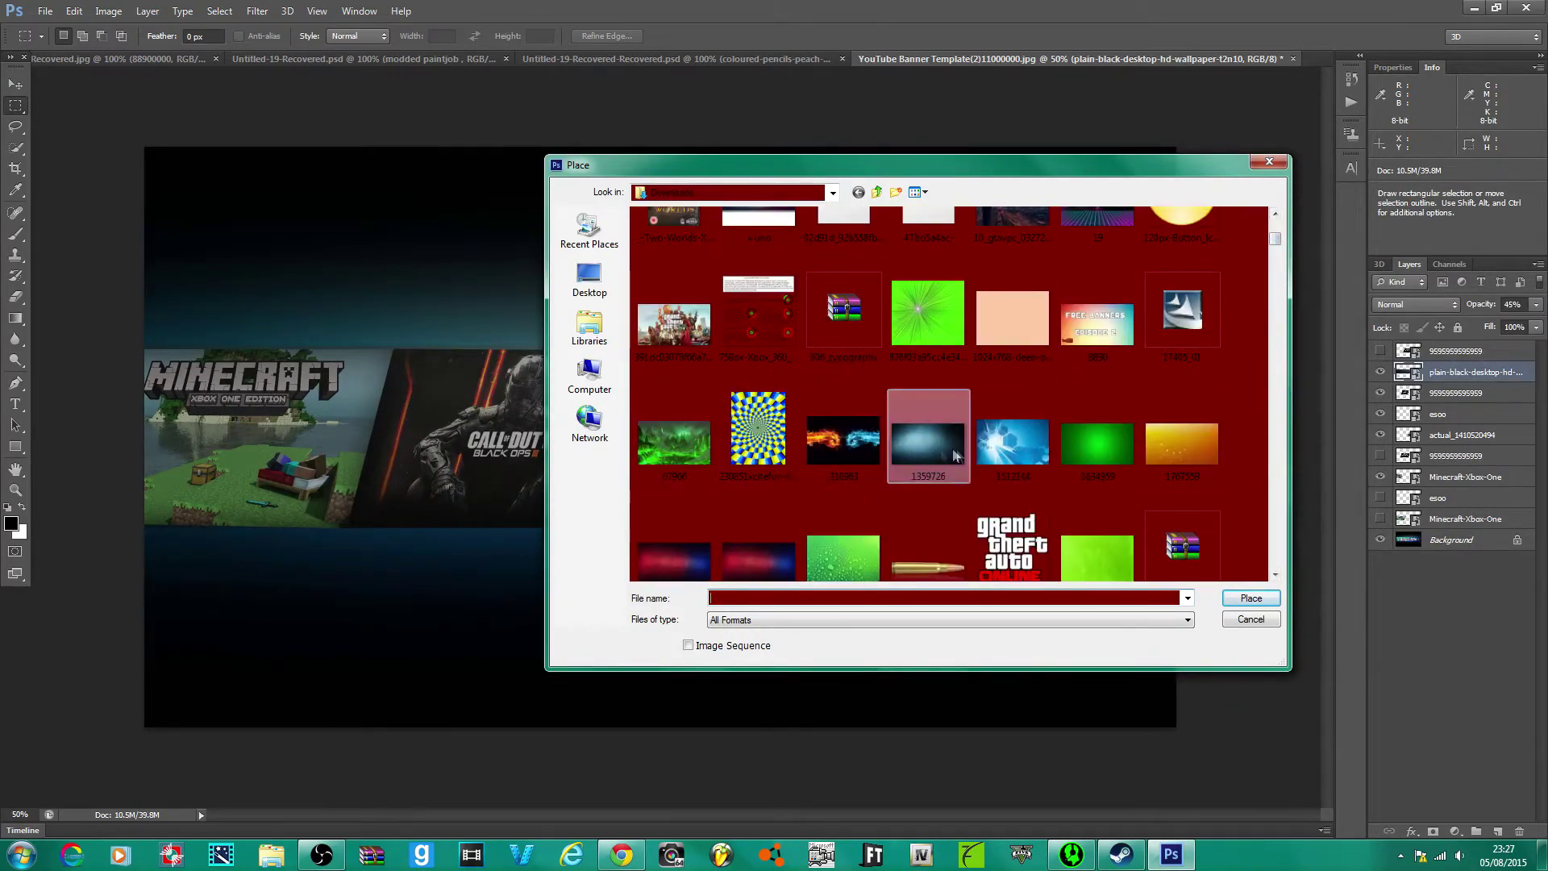
{"action": "left_click_drag", "start_coordinate": [661, 220], "coordinate": [614, 509]}
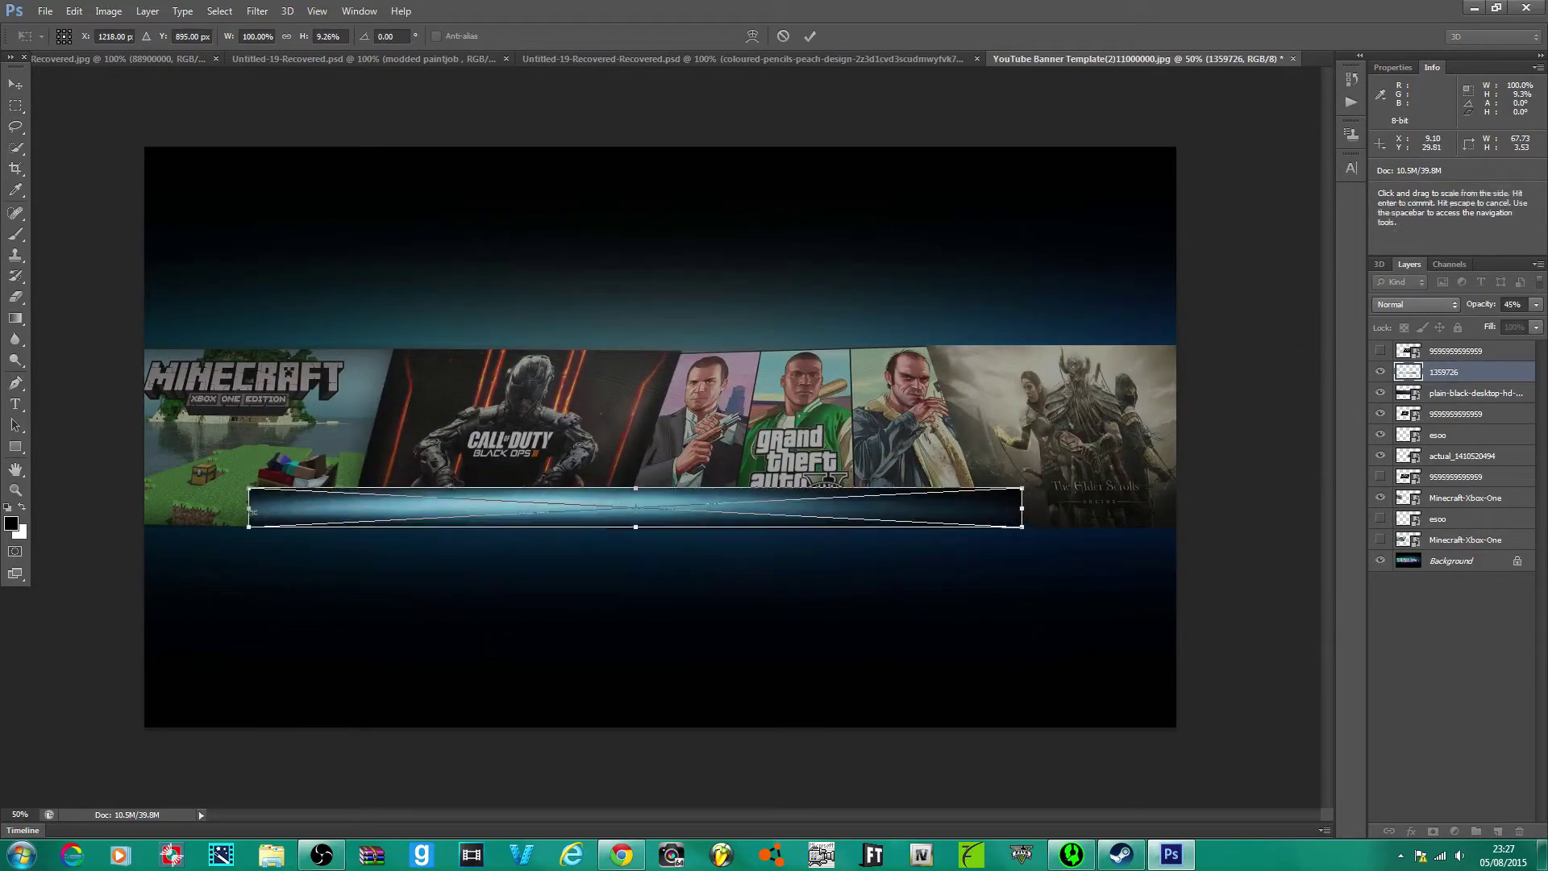
{"action": "left_click_drag", "start_coordinate": [251, 509], "coordinate": [505, 509]}
{"action": "left_click_drag", "start_coordinate": [611, 516], "coordinate": [508, 518]}
{"action": "mouse_move", "coordinate": [661, 492]}
{"action": "left_mouse_down"}
{"action": "mouse_move", "coordinate": [660, 512]}
{"action": "mouse_move", "coordinate": [656, 491]}
{"action": "left_mouse_up"}
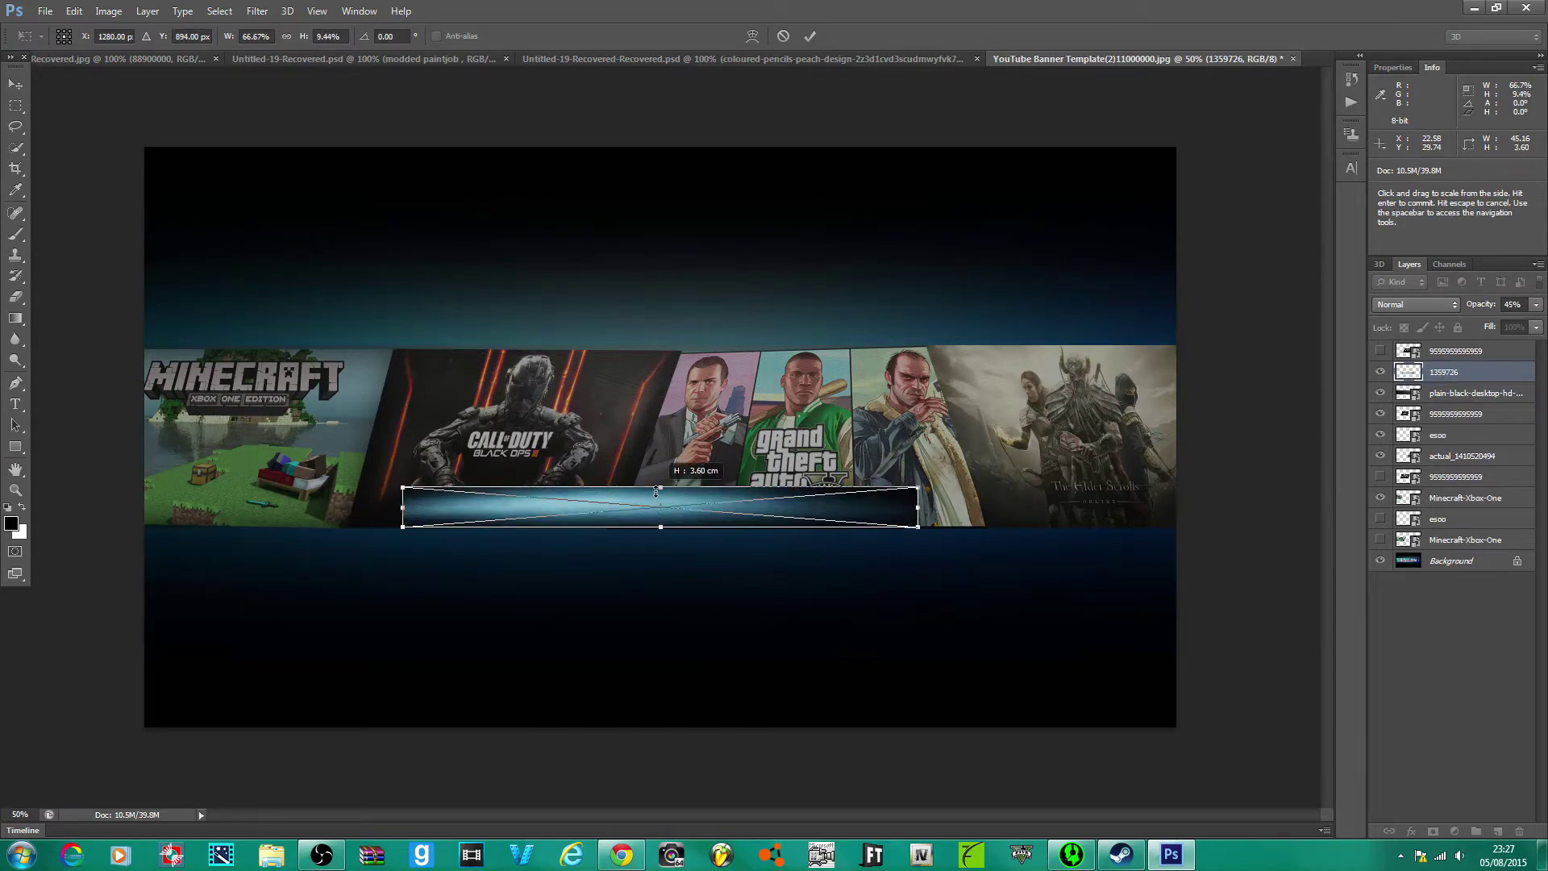
- Taper the thin bar with slanted sides of about 55°, reduce its height to about 6.8% and commit it at the strip's Minecraft end
{"action": "left_click_drag", "start_coordinate": [917, 495], "coordinate": [867, 500]}
{"action": "left_click_drag", "start_coordinate": [401, 488], "coordinate": [440, 500]}
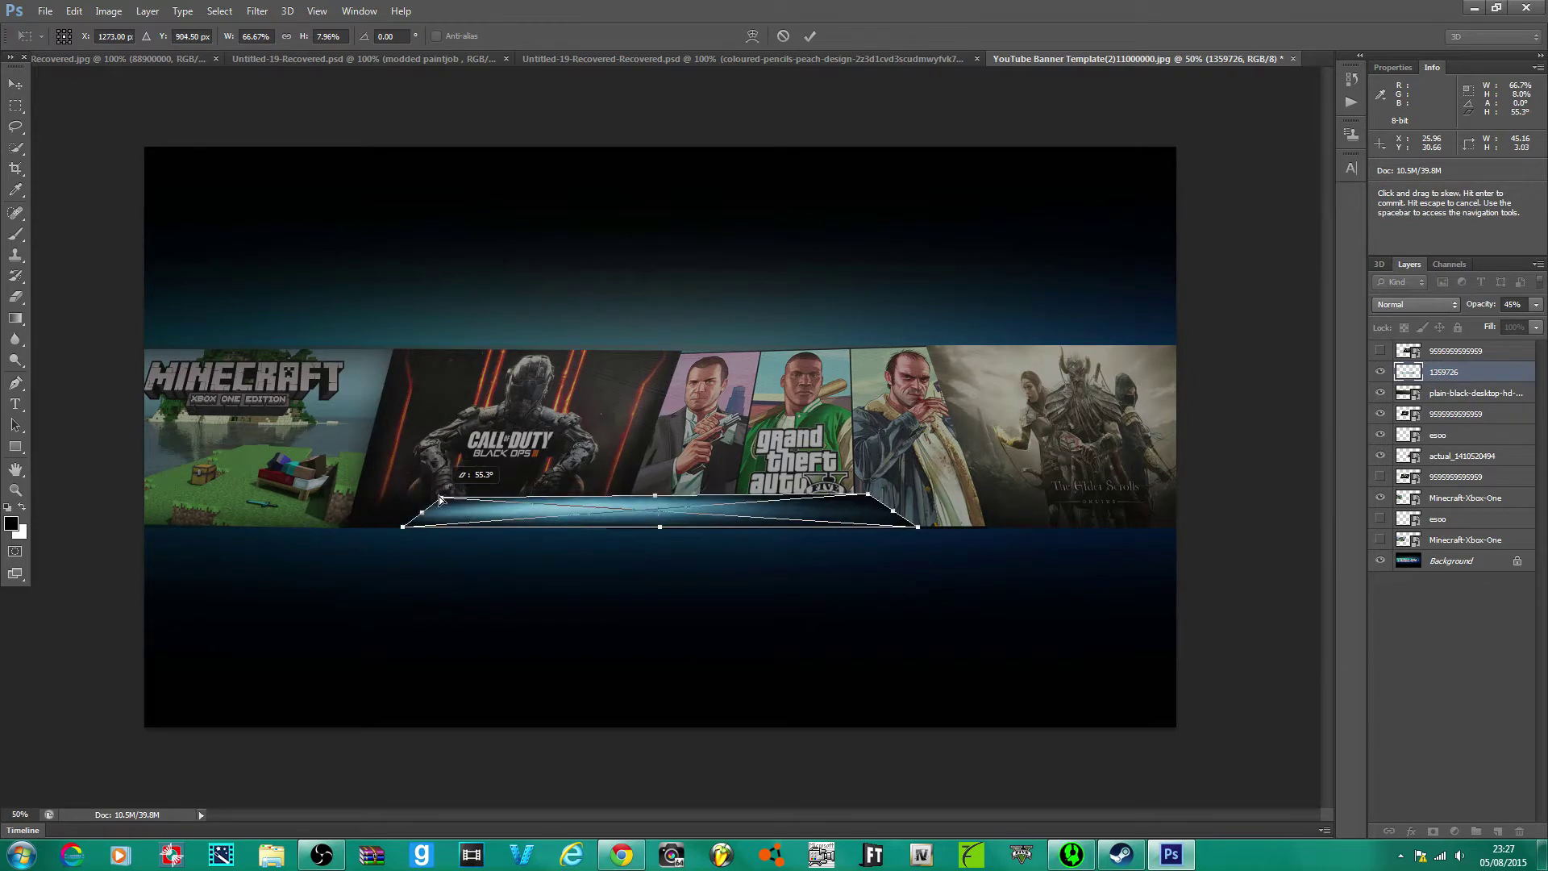
{"action": "left_click_drag", "start_coordinate": [655, 495], "coordinate": [652, 504]}
{"action": "left_click_drag", "start_coordinate": [743, 524], "coordinate": [446, 528]}
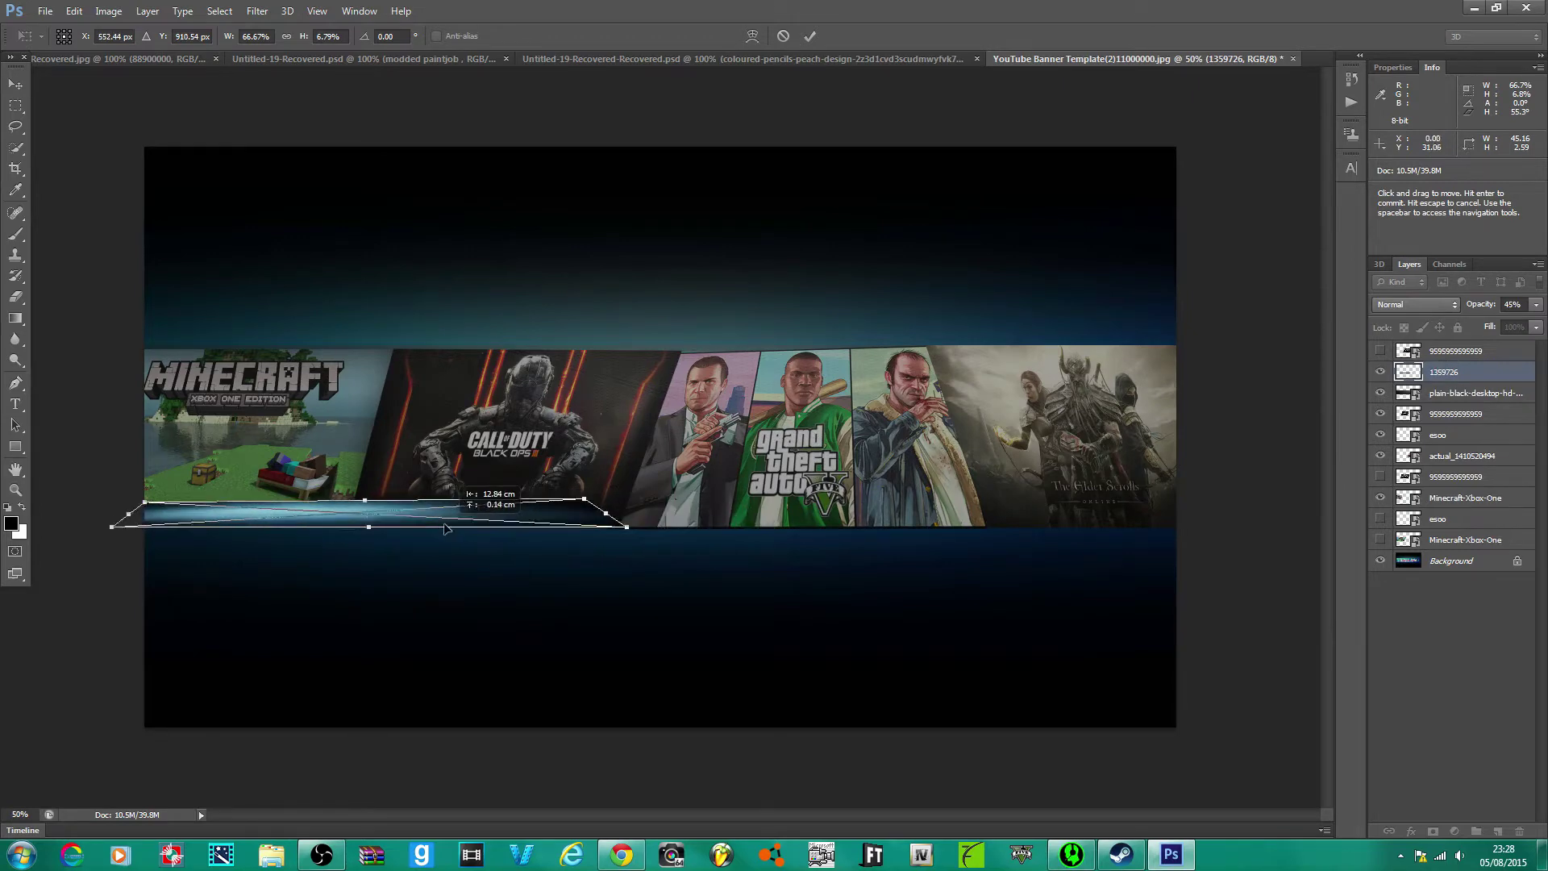
{"action": "key", "text": "Return"}
{"action": "key", "text": "m"}
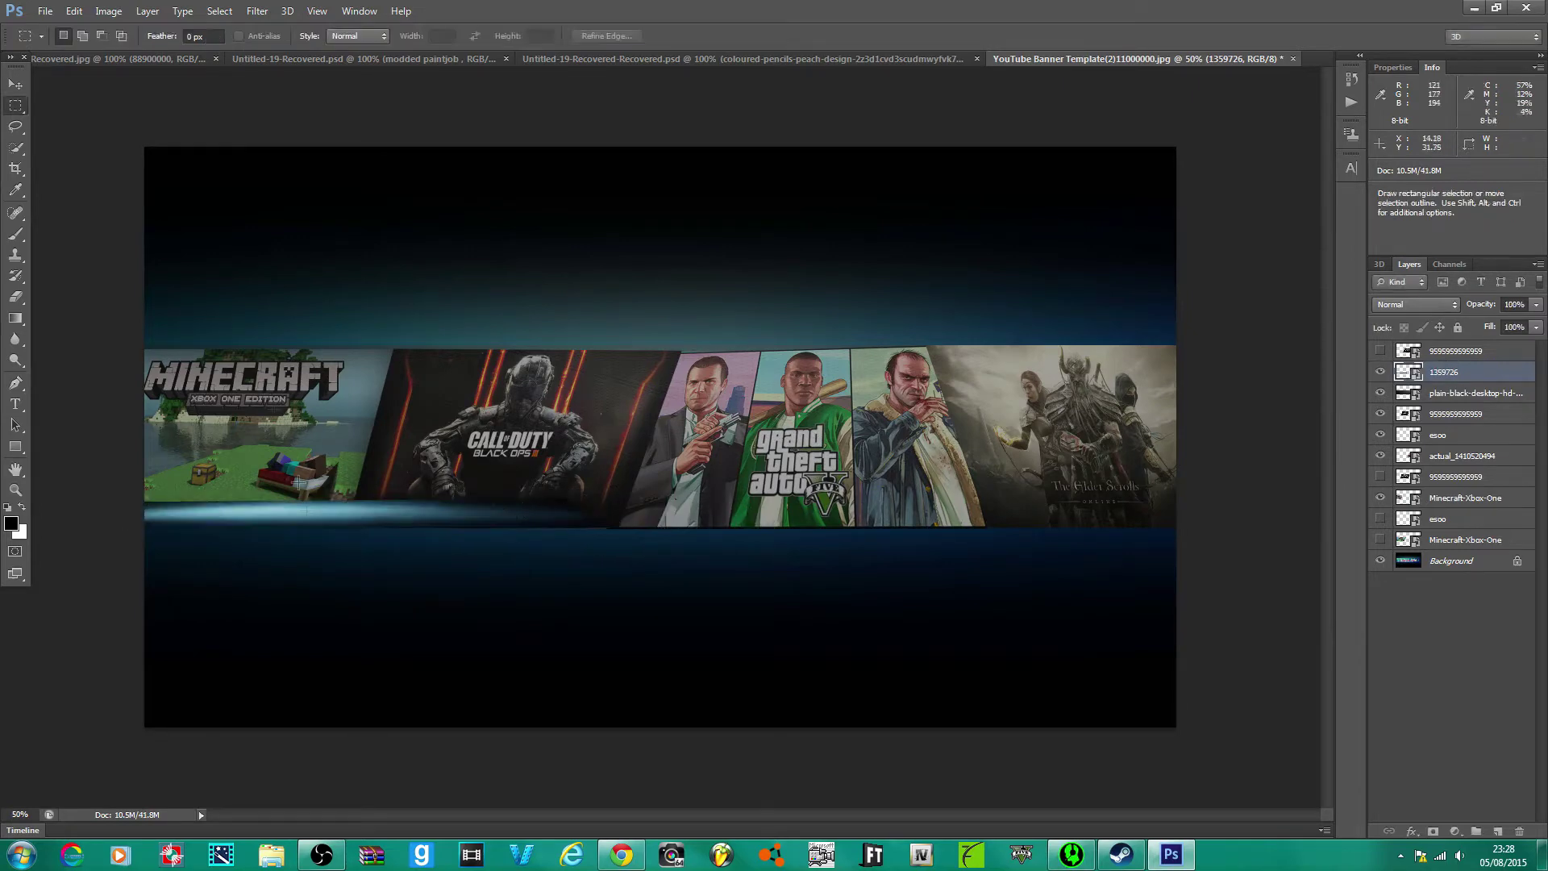
- Place plain-black-desktop-hd-wallpaper-t2n10, flatten it to about 6.7% high over the blue bar, slant its inner end and commit it
{"action": "left_click", "coordinate": [43, 11]}
{"action": "left_click", "coordinate": [125, 270]}
{"action": "left_click", "coordinate": [758, 390]}
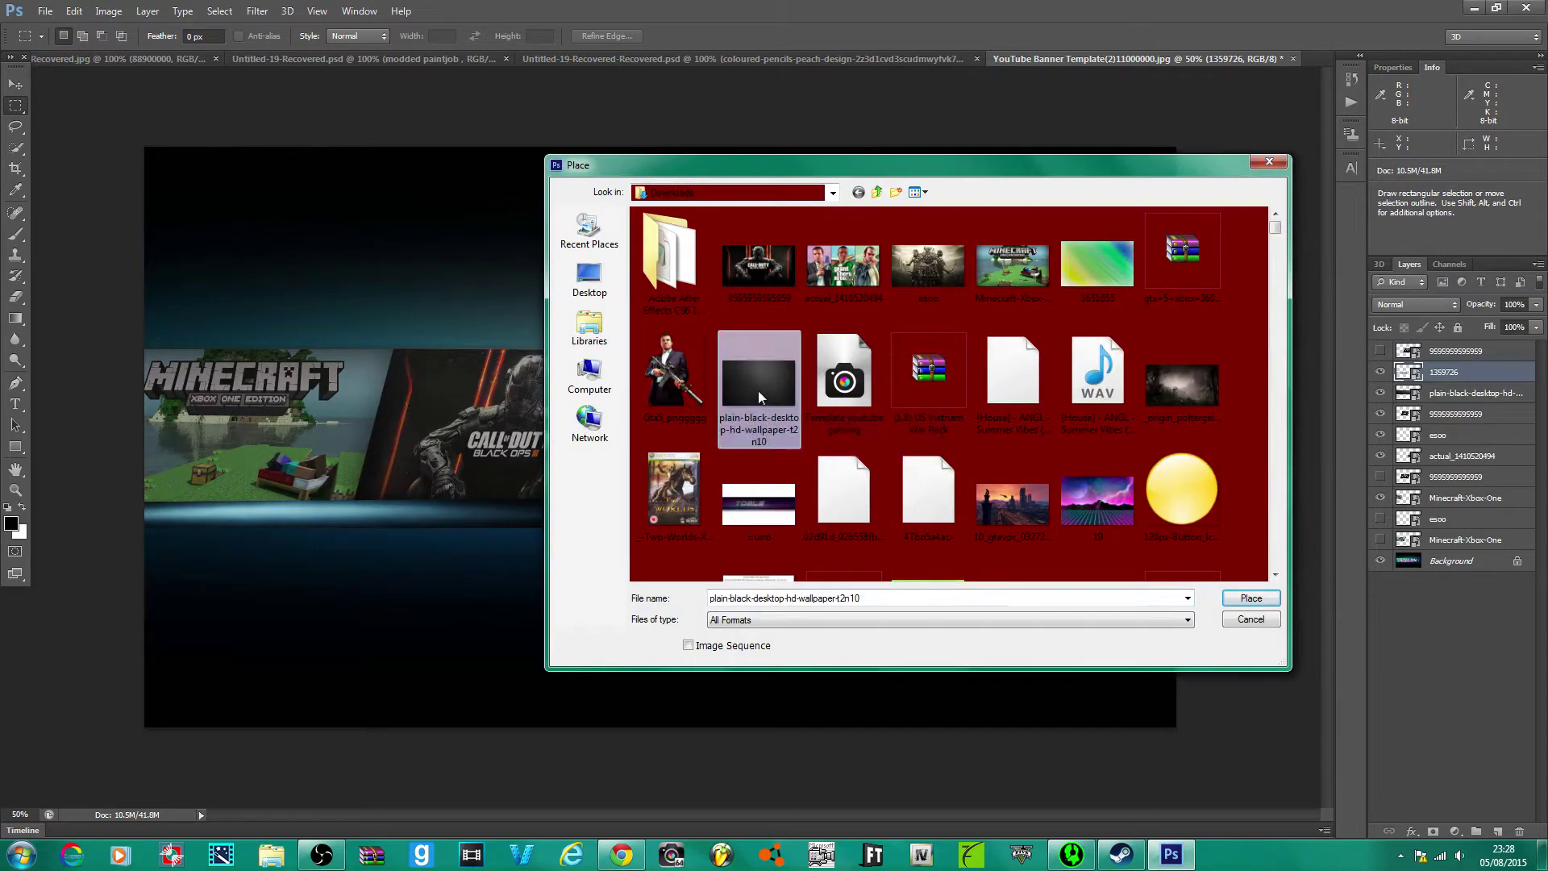
{"action": "double_click", "coordinate": [758, 397]}
{"action": "left_click_drag", "start_coordinate": [661, 242], "coordinate": [159, 521]}
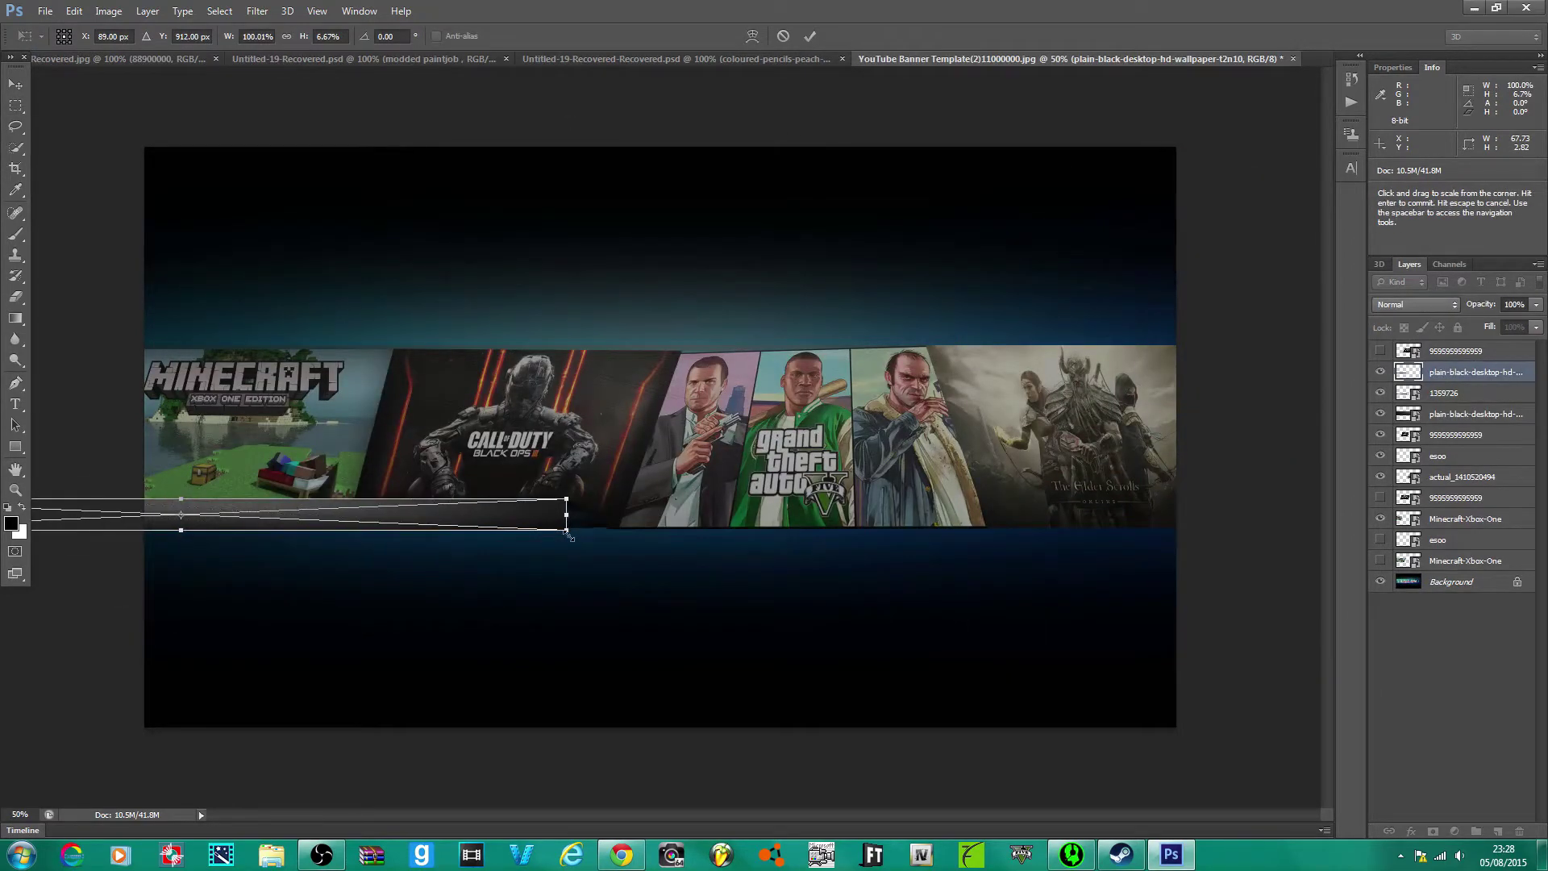
{"action": "left_click_drag", "start_coordinate": [618, 534], "coordinate": [650, 535]}
{"action": "key", "text": "Return"}
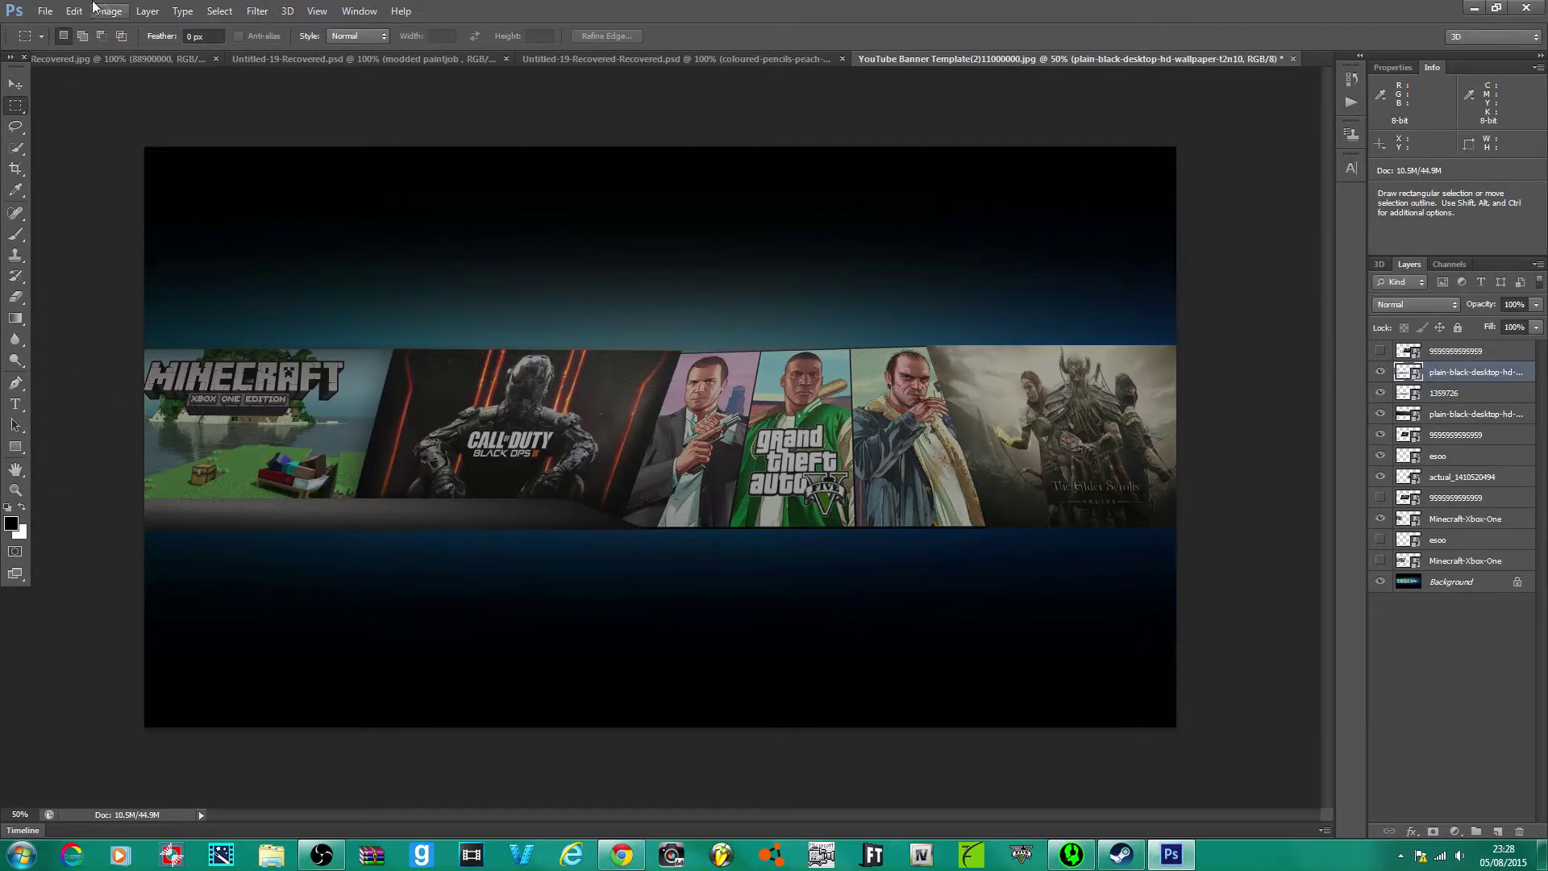
- Switch to Chrome and run an image search for "twitch png"
{"action": "left_click", "coordinate": [621, 855]}
{"action": "left_click", "coordinate": [1168, 16]}
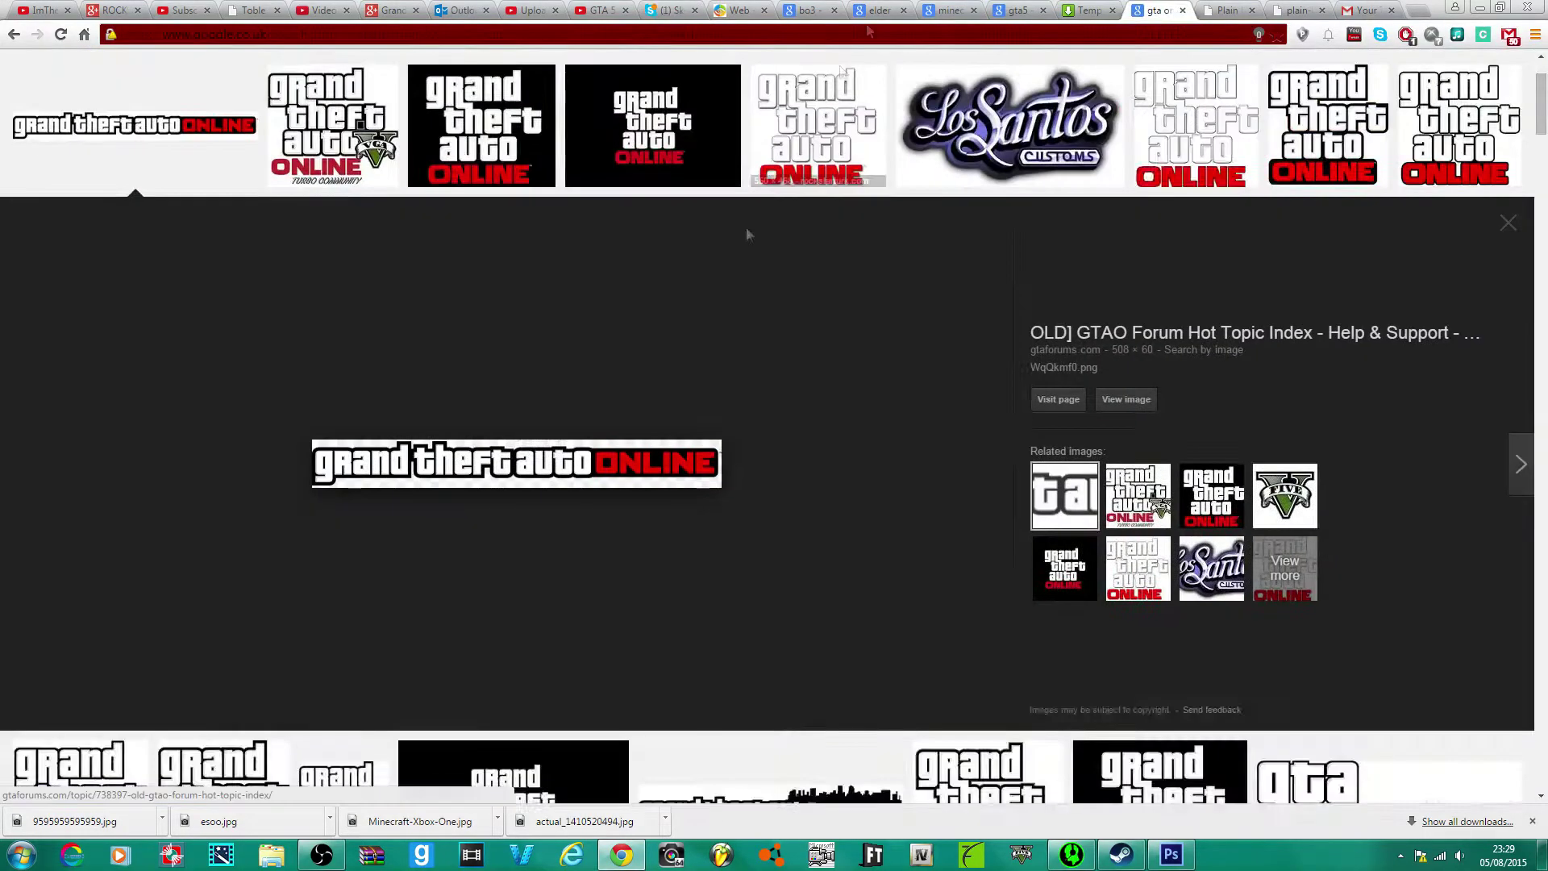
{"action": "scroll", "coordinate": [747, 234], "scroll_direction": "up", "scroll_amount": 2}
{"action": "left_click_drag", "start_coordinate": [211, 74], "coordinate": [56, 76]}
{"action": "key", "text": "BackSpace"}
{"action": "type", "text": "twitch png"}
{"action": "key", "text": "Return"}
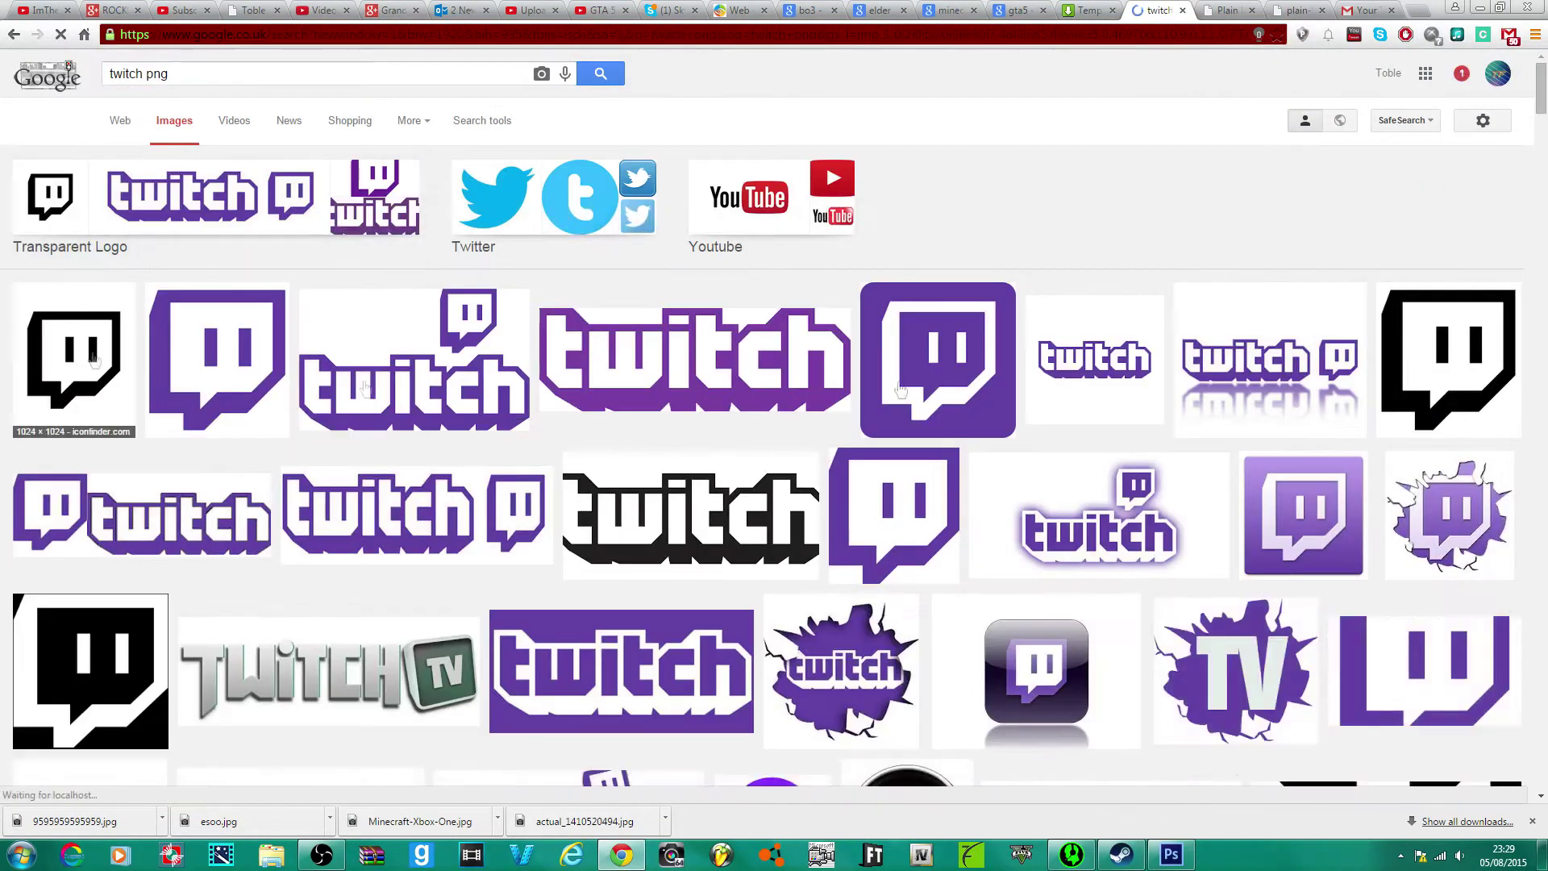
- Preview the Twitch icon results and save the purple Twitch-tv logo to the computer
{"action": "left_click", "coordinate": [74, 355]}
{"action": "scroll", "coordinate": [980, 517], "scroll_direction": "up", "scroll_amount": 3}
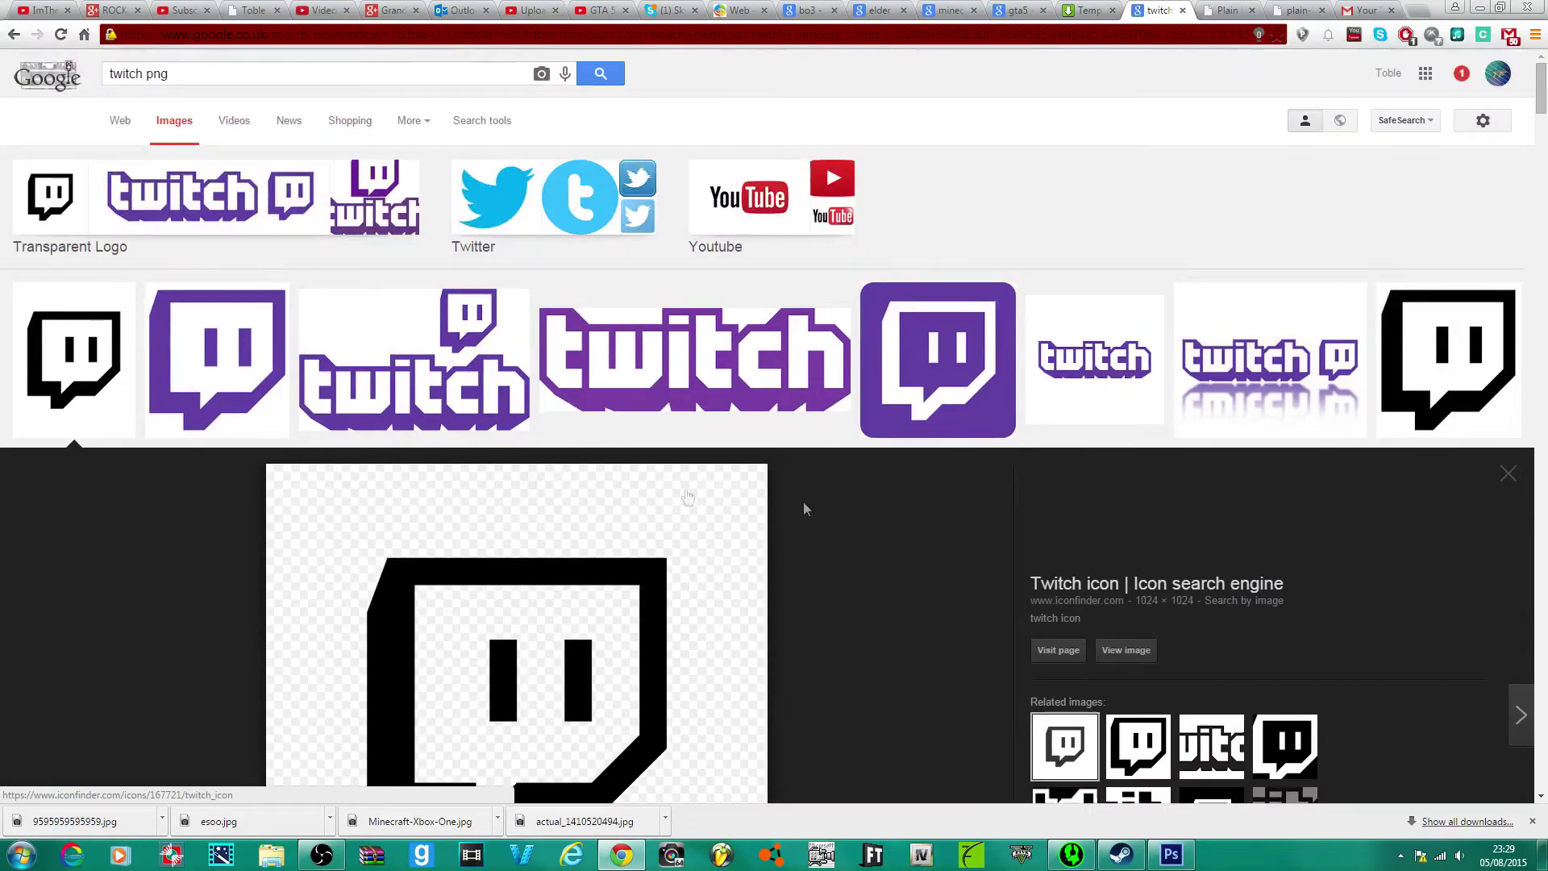
{"action": "left_click", "coordinate": [216, 359]}
{"action": "right_click", "coordinate": [636, 471]}
{"action": "left_click", "coordinate": [801, 579]}
{"action": "left_click", "coordinate": [1313, 413]}
{"action": "scroll", "coordinate": [244, 66], "scroll_direction": "up", "scroll_amount": 3}
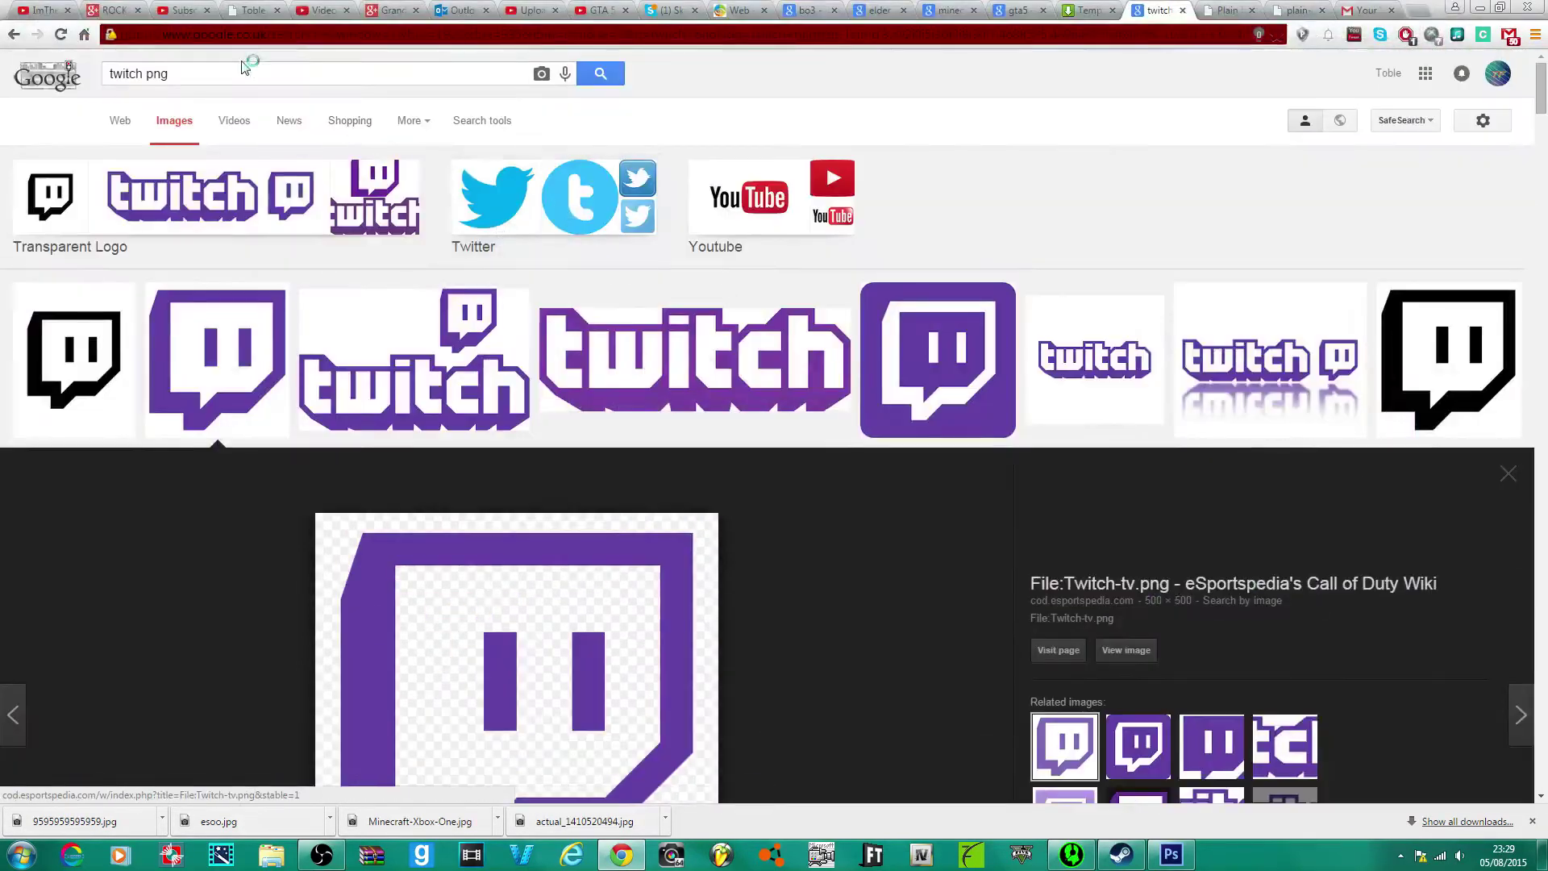
- Open the related Twitter logo results and save the glossy blue square "t" icon
{"action": "left_click", "coordinate": [554, 198]}
{"action": "scroll", "coordinate": [1135, 484], "scroll_direction": "down", "scroll_amount": 2}
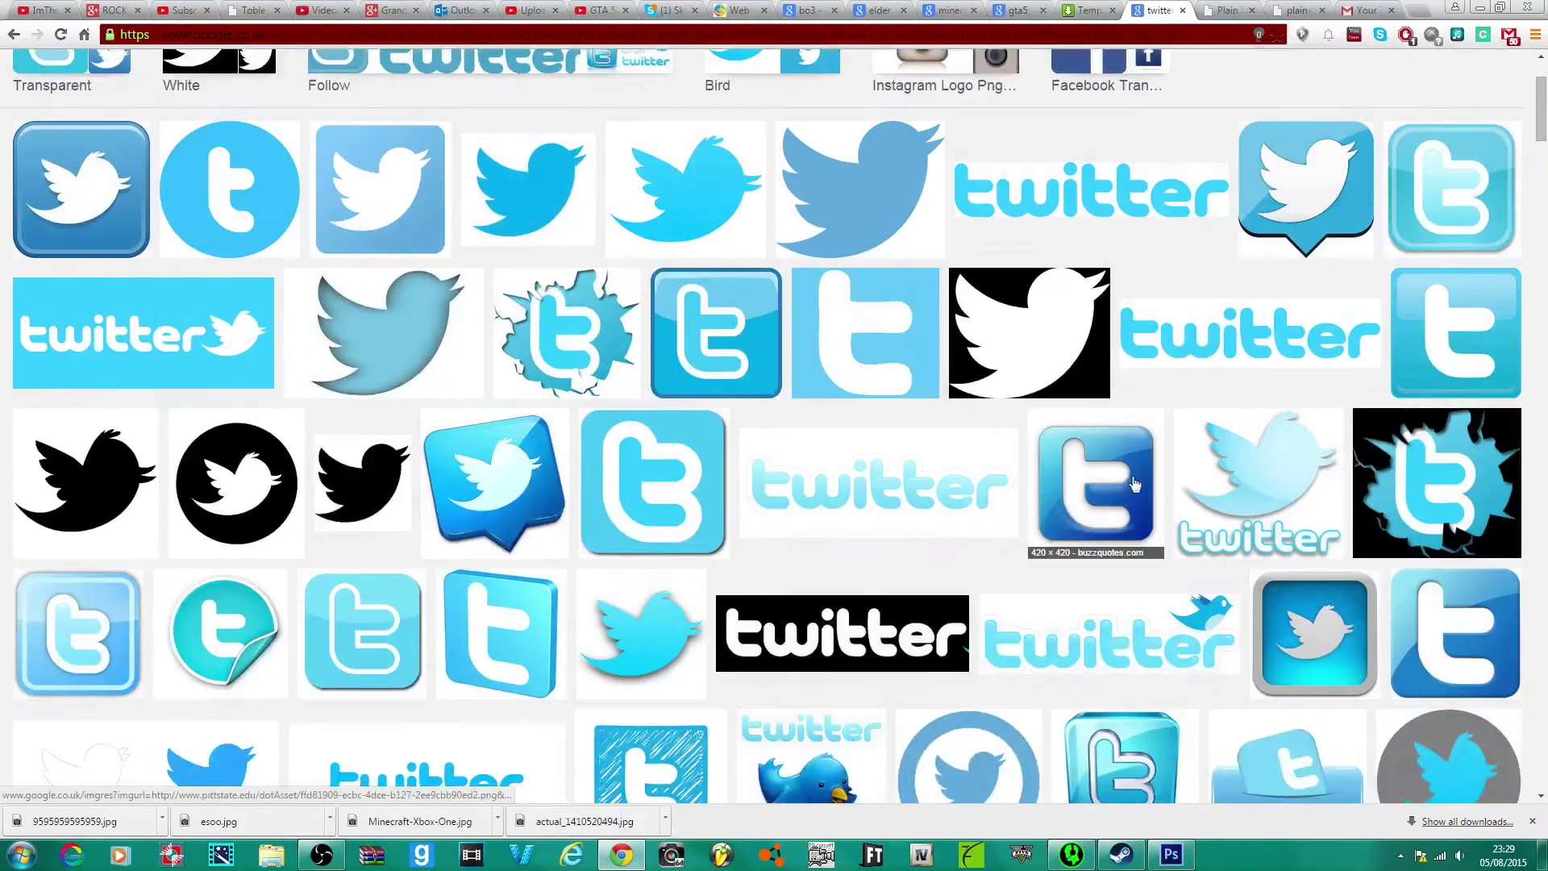
{"action": "left_click", "coordinate": [1135, 484]}
{"action": "right_click", "coordinate": [587, 528]}
{"action": "left_click", "coordinate": [726, 645]}
{"action": "key", "text": "Escape"}
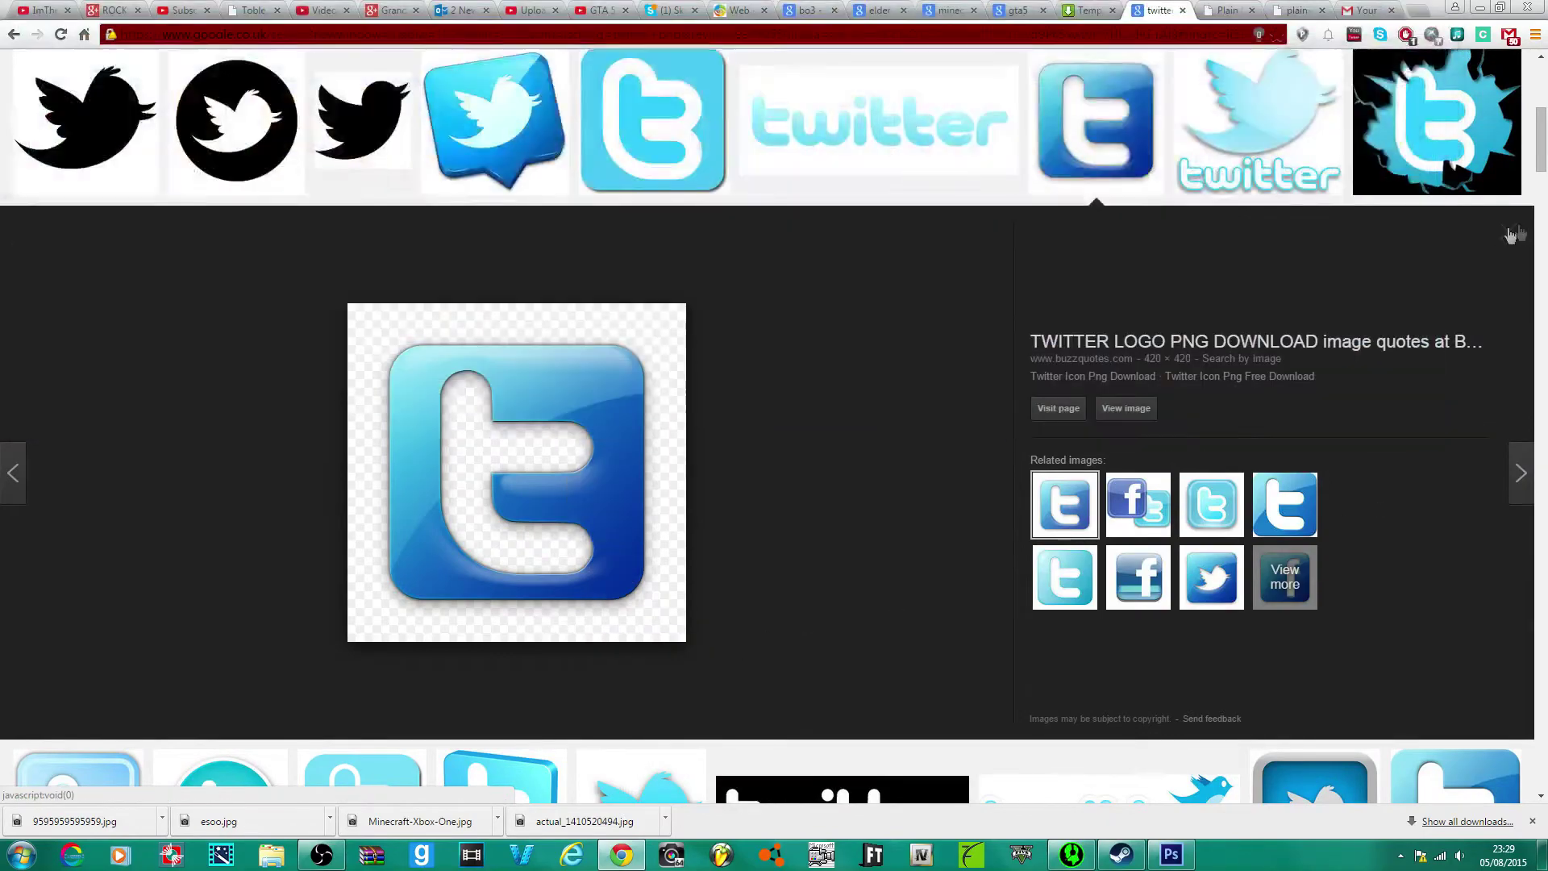
- Close the Twitter preview and check the client's YouTube channel banner for the social logos it uses
{"action": "left_click", "coordinate": [1511, 235]}
{"action": "scroll", "coordinate": [766, 335], "scroll_direction": "up", "scroll_amount": 6}
{"action": "left_click", "coordinate": [55, 8]}
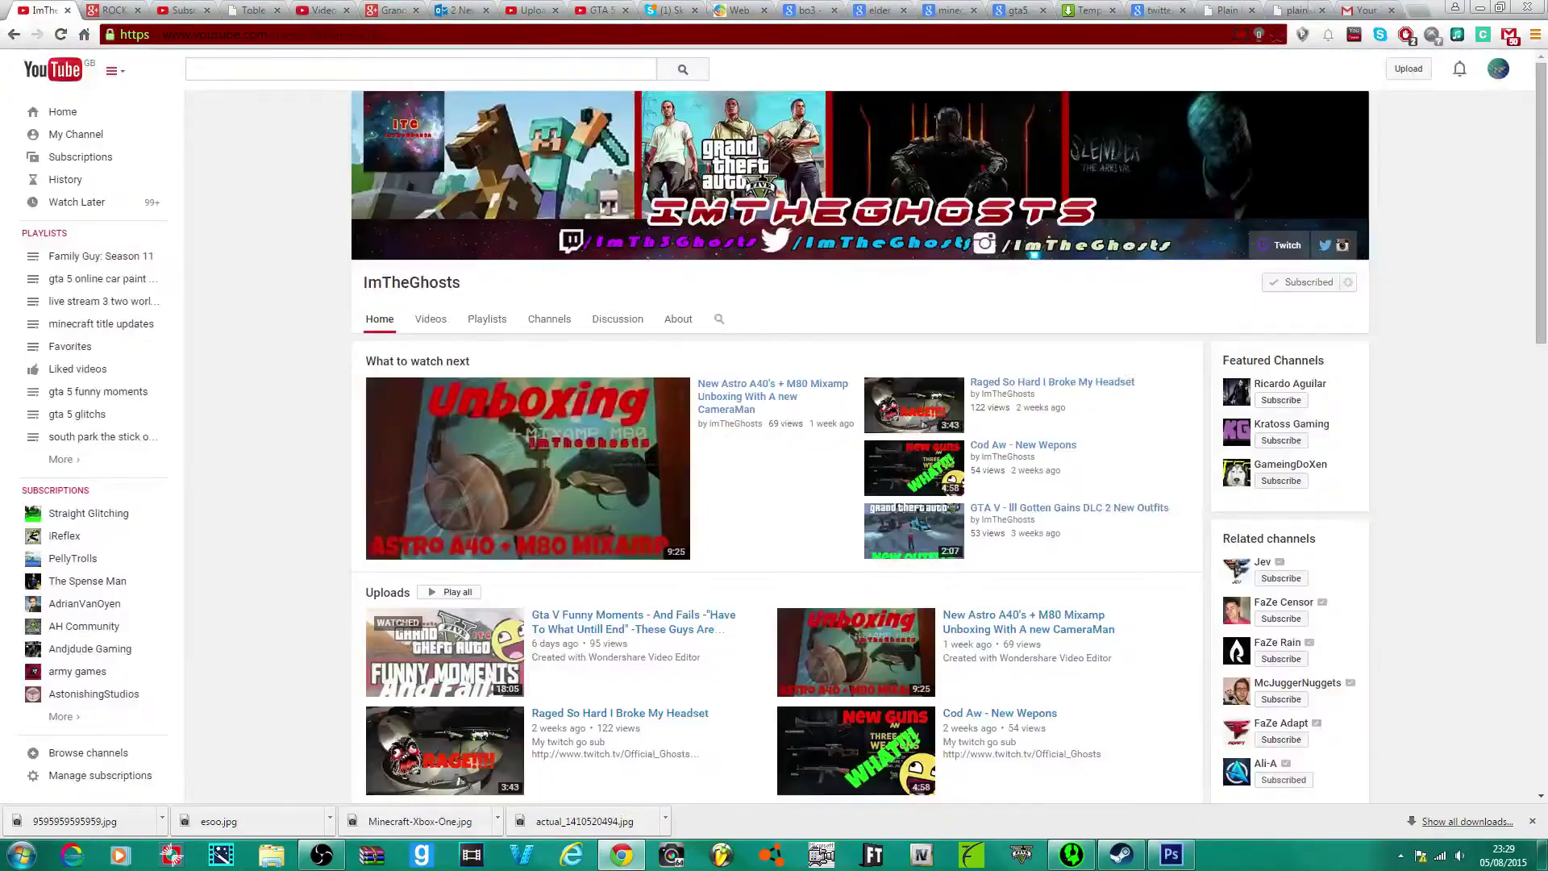
- Browse the "instagram logo png transparent background" image results and preview the first camera logo
{"action": "left_click", "coordinate": [1155, 9]}
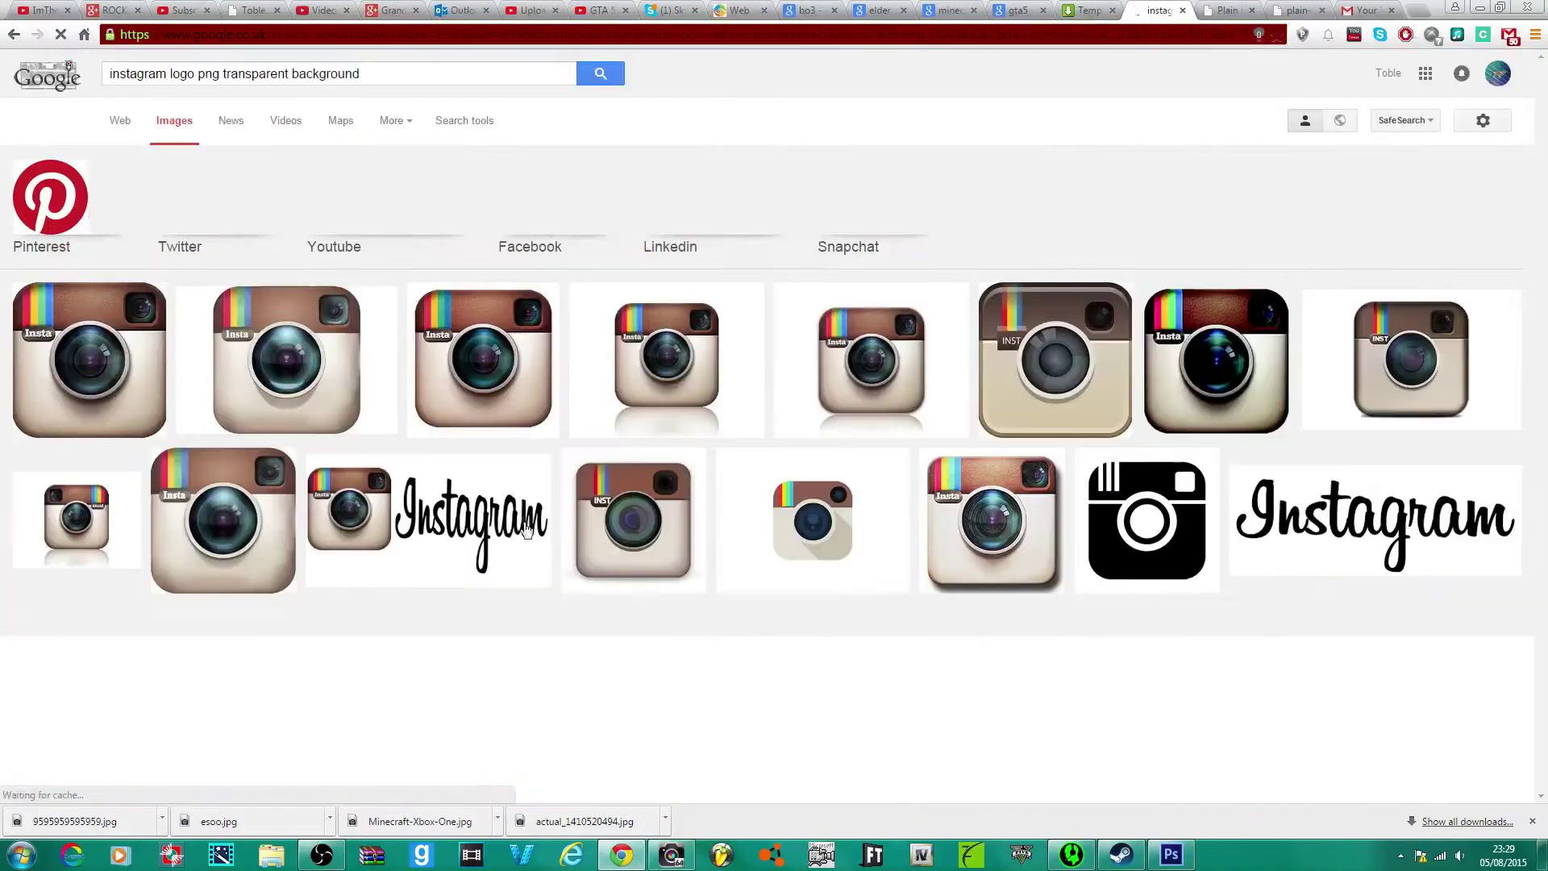
{"action": "scroll", "coordinate": [879, 629], "scroll_direction": "down", "scroll_amount": 9}
{"action": "scroll", "coordinate": [879, 629], "scroll_direction": "down", "scroll_amount": 10}
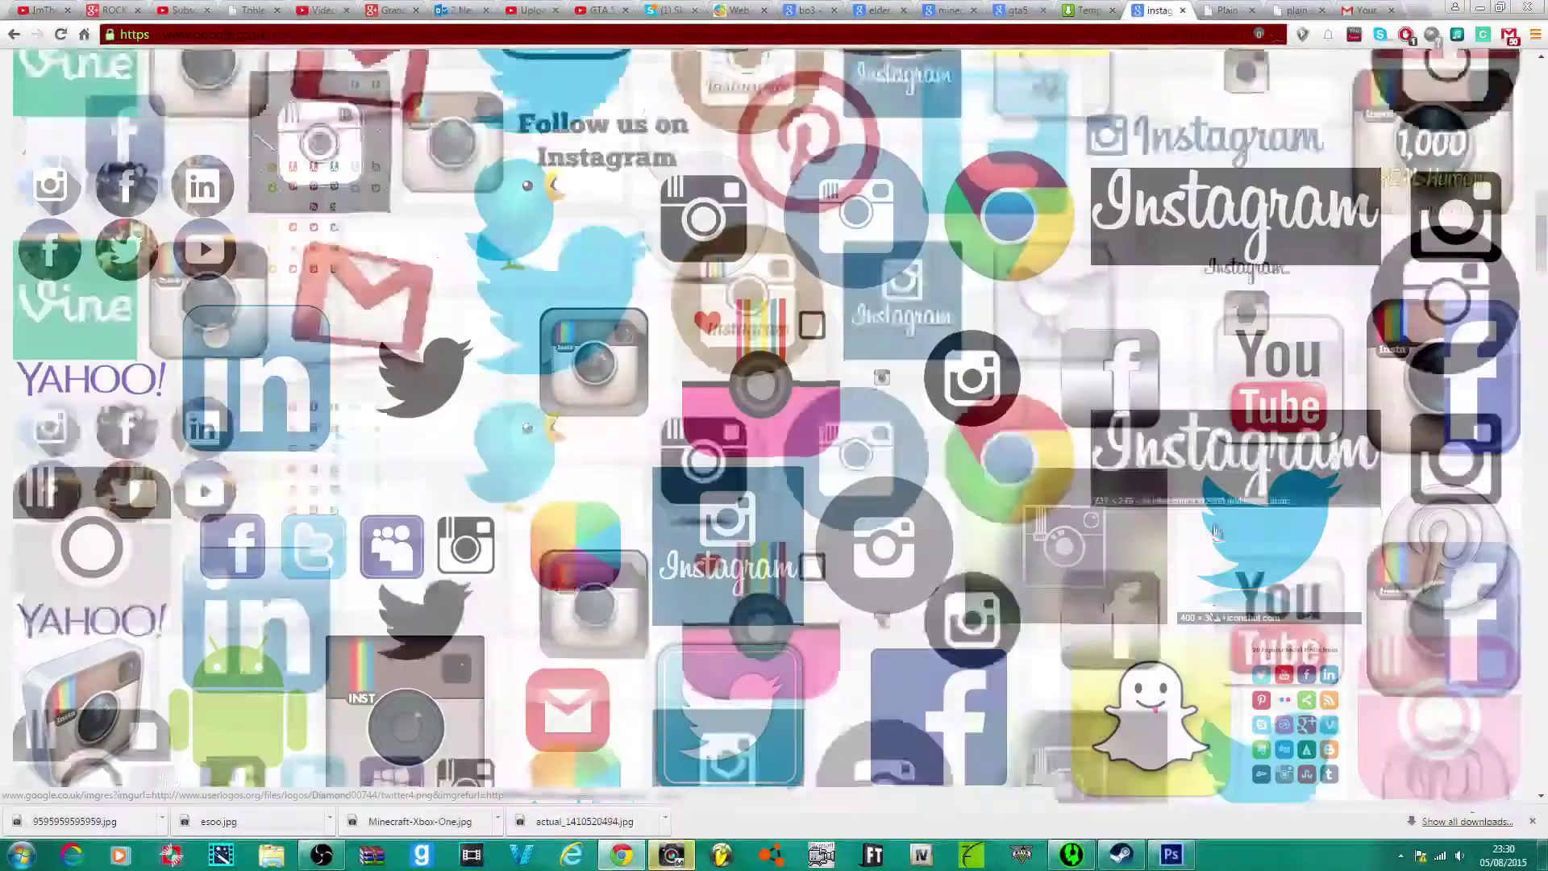
{"action": "scroll", "coordinate": [1216, 533], "scroll_direction": "up", "scroll_amount": 15}
{"action": "left_click", "coordinate": [89, 262]}
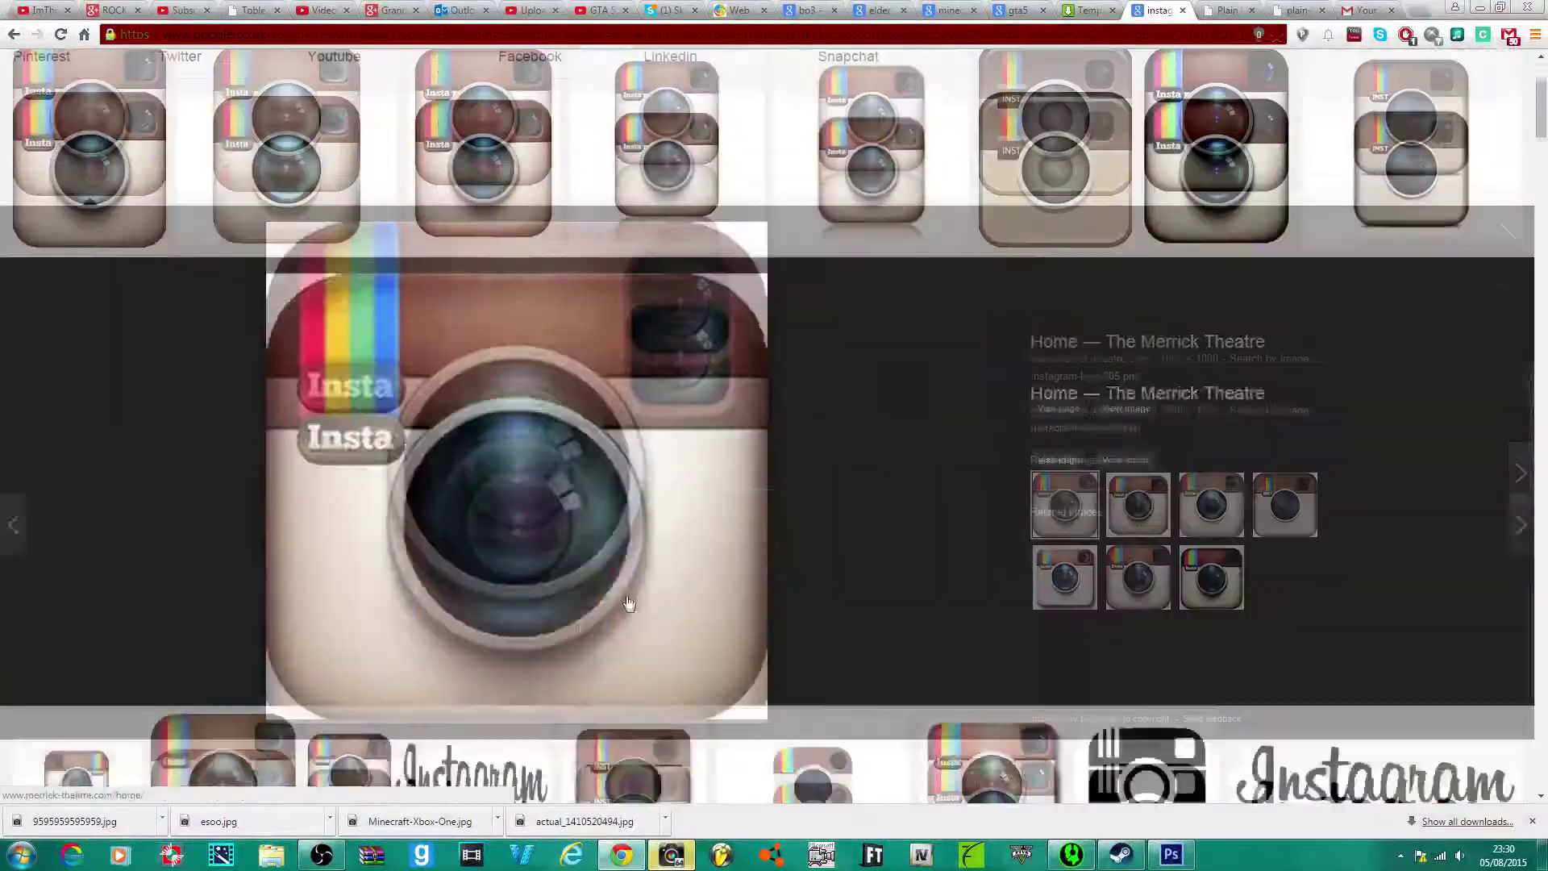
{"action": "left_click", "coordinate": [286, 133]}
{"action": "right_click", "coordinate": [675, 309]}
{"action": "left_click", "coordinate": [820, 422]}
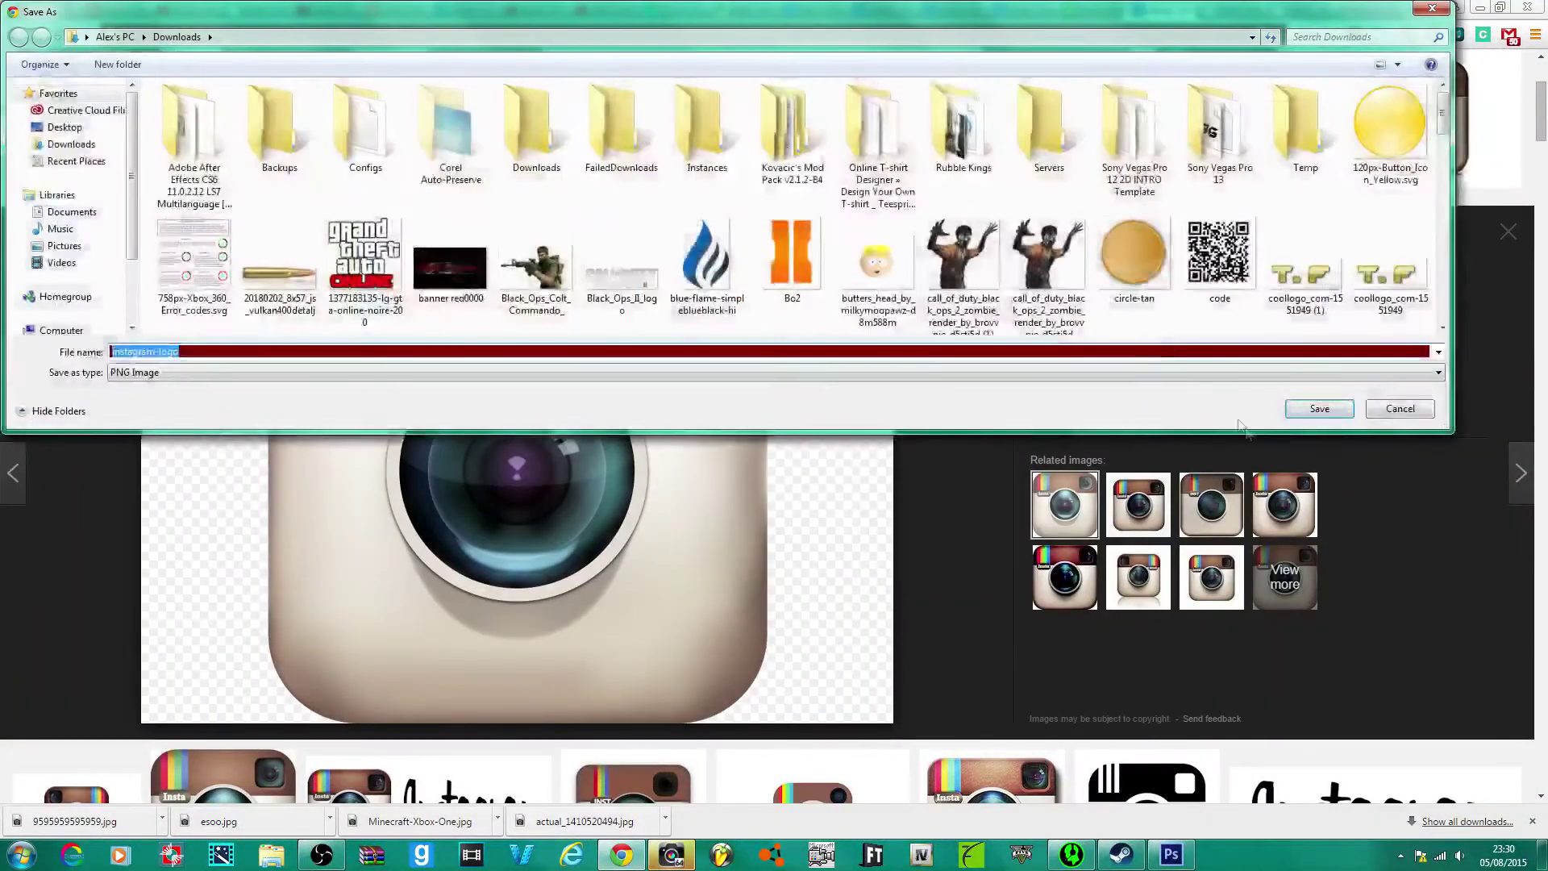
{"action": "left_click", "coordinate": [1400, 408]}
- Preview other transparent Instagram logos and examine the further results
{"action": "left_click", "coordinate": [1048, 141]}
{"action": "left_click", "coordinate": [887, 141]}
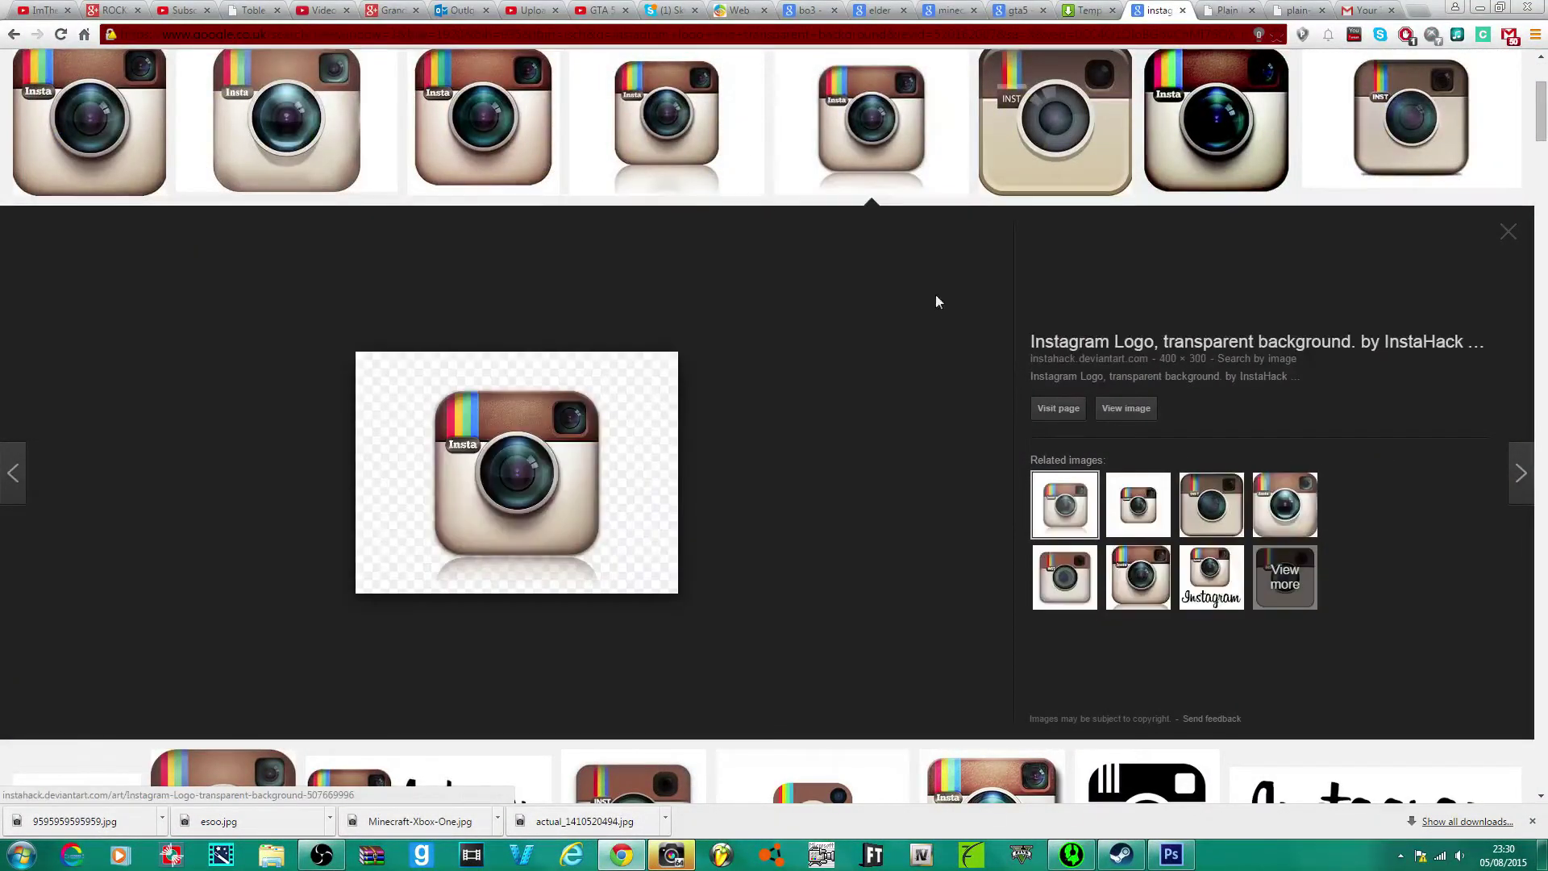
{"action": "scroll", "coordinate": [936, 293], "scroll_direction": "down", "scroll_amount": 6}
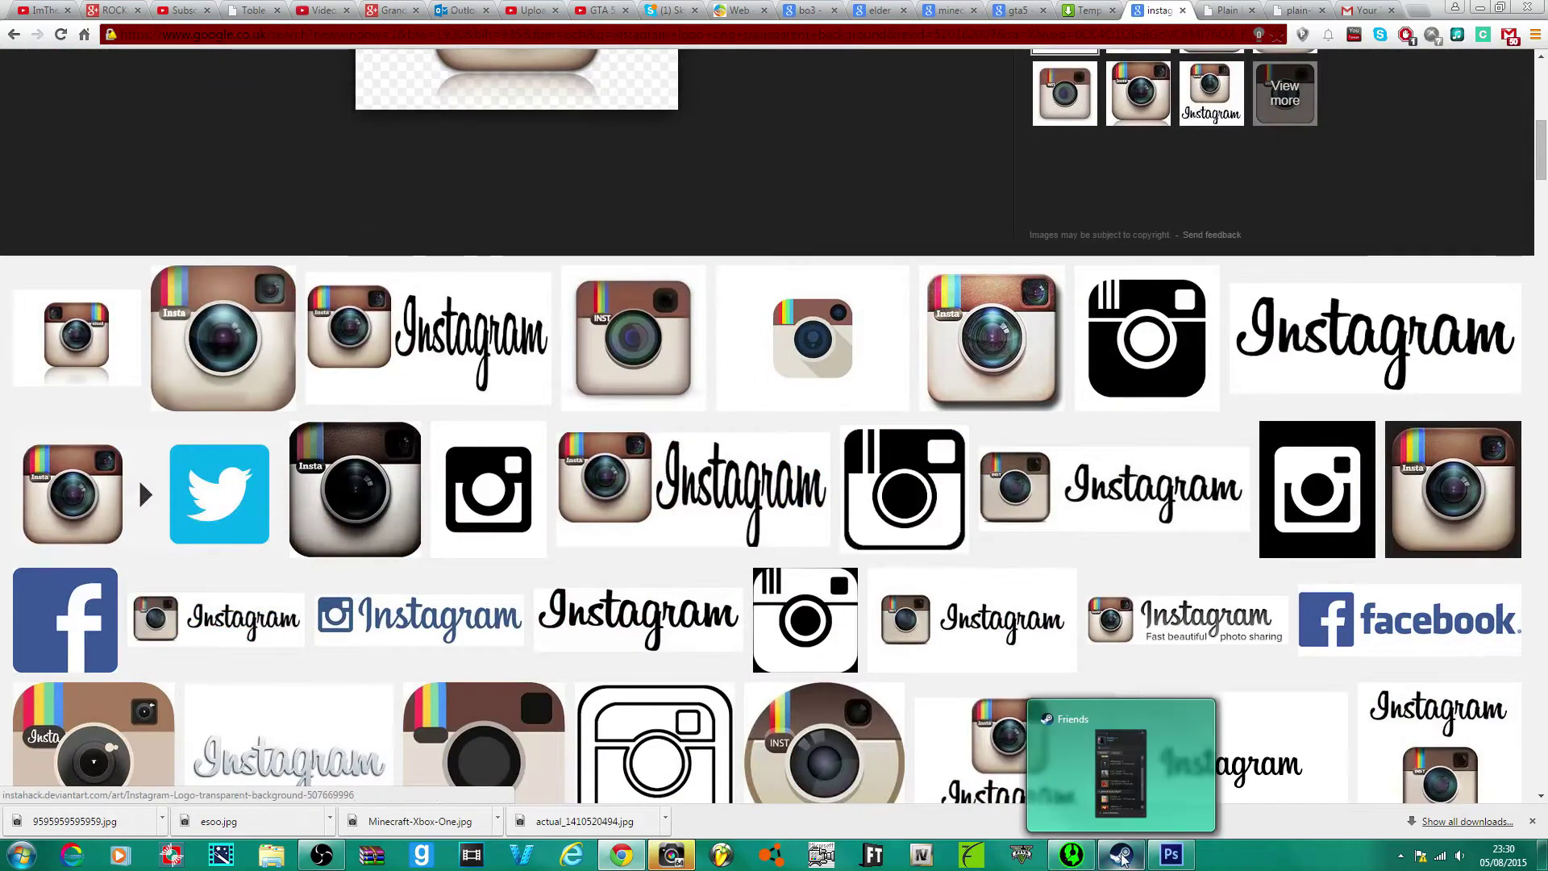
- Switch back to Photoshop, place the Twitch-tv logo and shrink it onto the dark bar's outer end below Minecraft
{"action": "left_click", "coordinate": [1172, 854]}
{"action": "left_click", "coordinate": [45, 11]}
{"action": "left_click", "coordinate": [62, 272]}
{"action": "left_click", "coordinate": [844, 258]}
{"action": "double_click", "coordinate": [845, 250]}
{"action": "left_click_drag", "start_coordinate": [669, 447], "coordinate": [256, 440]}
{"action": "left_click_drag", "start_coordinate": [345, 329], "coordinate": [191, 503]}
{"action": "key", "text": "Return"}
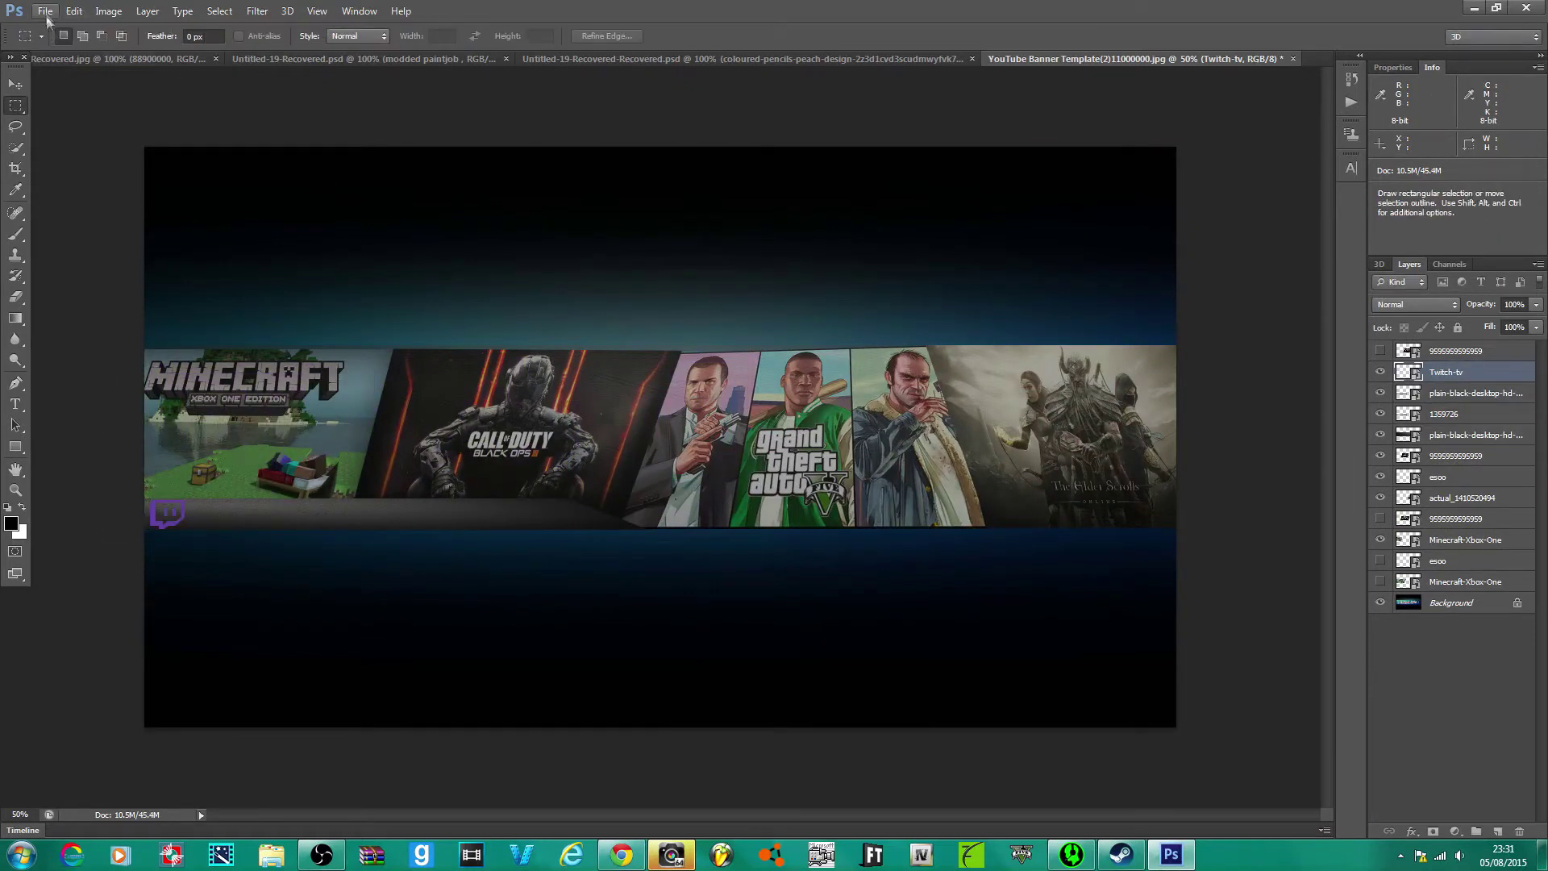
- Start a text layer beside the Twitch logo and choose the Coalition font
{"action": "left_click", "coordinate": [16, 404]}
{"action": "left_click", "coordinate": [195, 518]}
{"action": "left_click", "coordinate": [172, 38]}
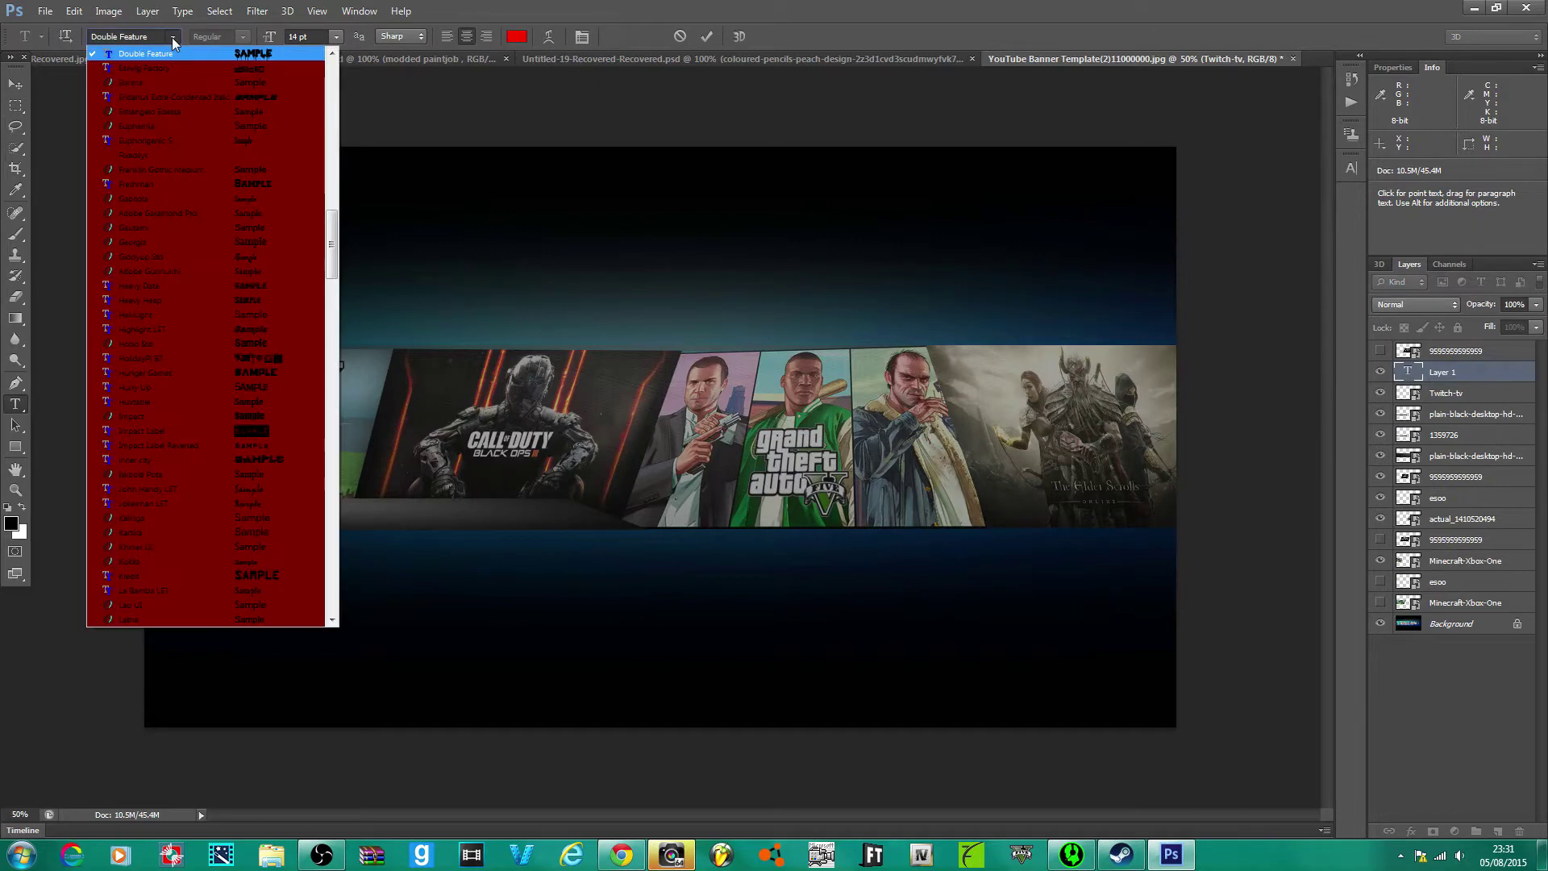
{"action": "scroll", "coordinate": [266, 347], "scroll_direction": "up", "scroll_amount": 10}
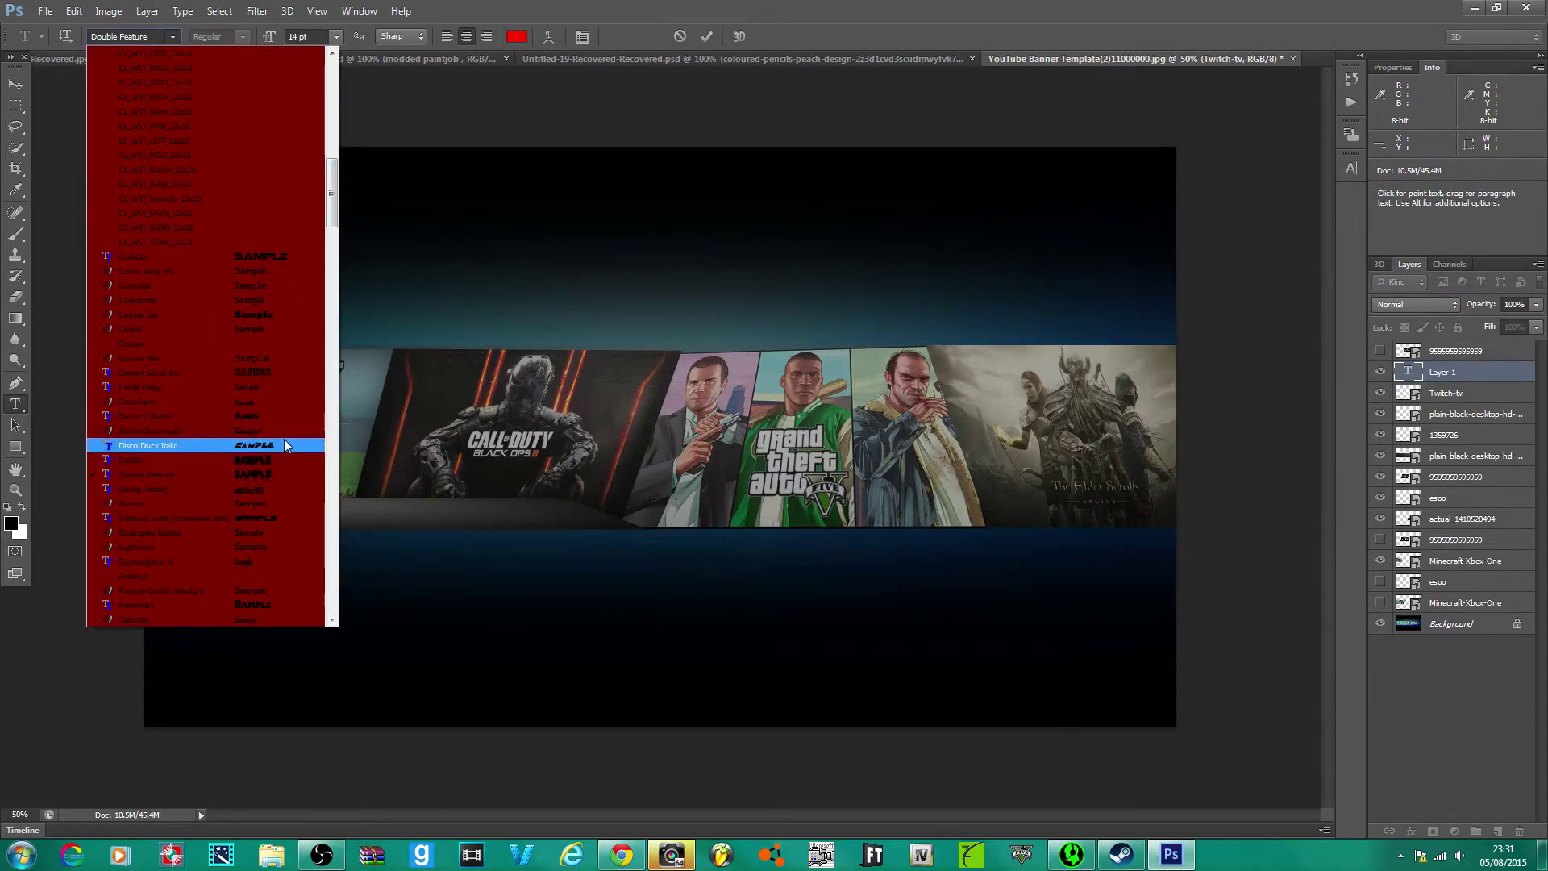
{"action": "left_click", "coordinate": [283, 256]}
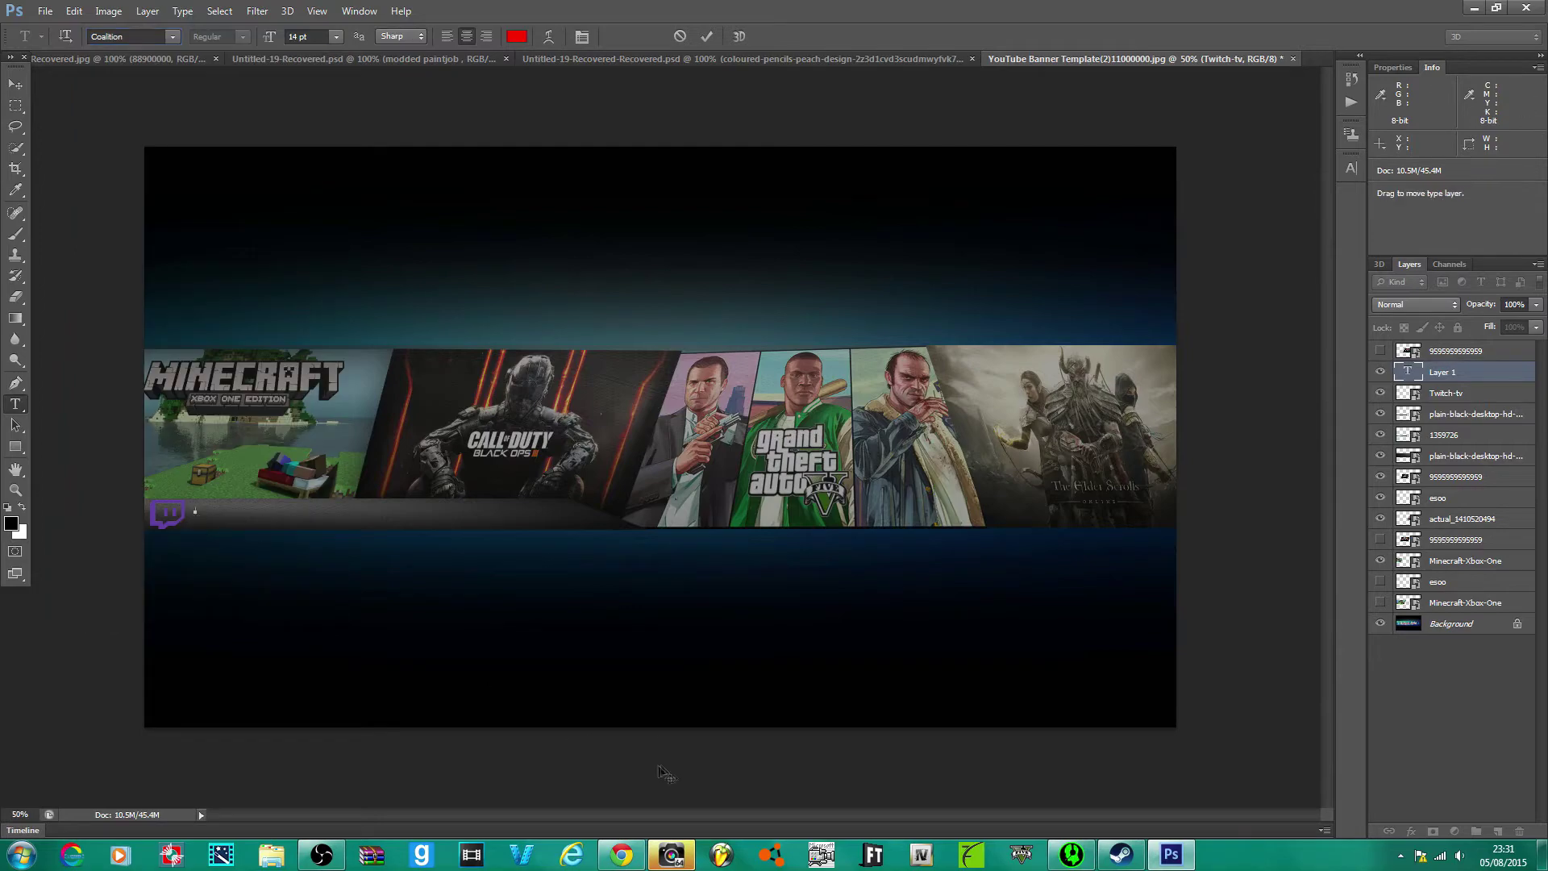
- Copy the client's Twitch username from the Skype web chat and paste it into the text beside the Twitch logo
{"action": "left_click", "coordinate": [635, 862]}
{"action": "left_click", "coordinate": [651, 9]}
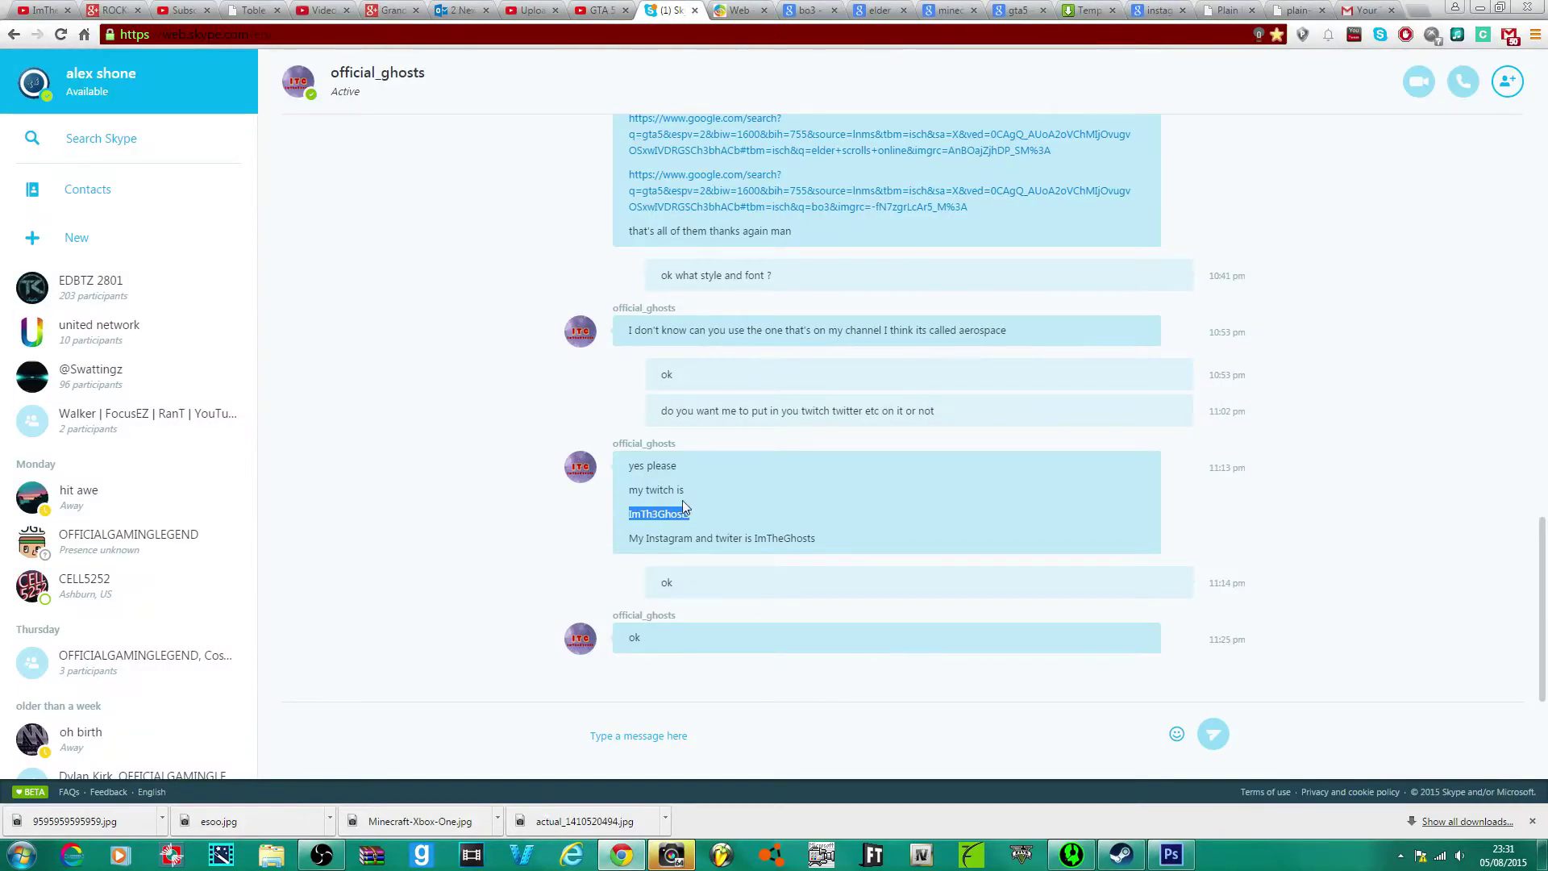
{"action": "right_click", "coordinate": [659, 516]}
{"action": "left_click", "coordinate": [694, 526]}
{"action": "left_click", "coordinate": [1166, 855]}
{"action": "right_click", "coordinate": [246, 521]}
{"action": "left_click", "coordinate": [349, 591]}
- Enlarge the whole username text to 30 pt and position it on the dark bar beside the Twitch logo
{"action": "key", "text": "ctrl+a"}
{"action": "left_click_drag", "start_coordinate": [207, 553], "coordinate": [236, 557]}
{"action": "left_click", "coordinate": [336, 37]}
{"action": "left_click", "coordinate": [346, 202]}
{"action": "left_click", "coordinate": [335, 37]}
{"action": "left_click", "coordinate": [346, 219]}
{"action": "left_click_drag", "start_coordinate": [216, 569], "coordinate": [232, 574]}
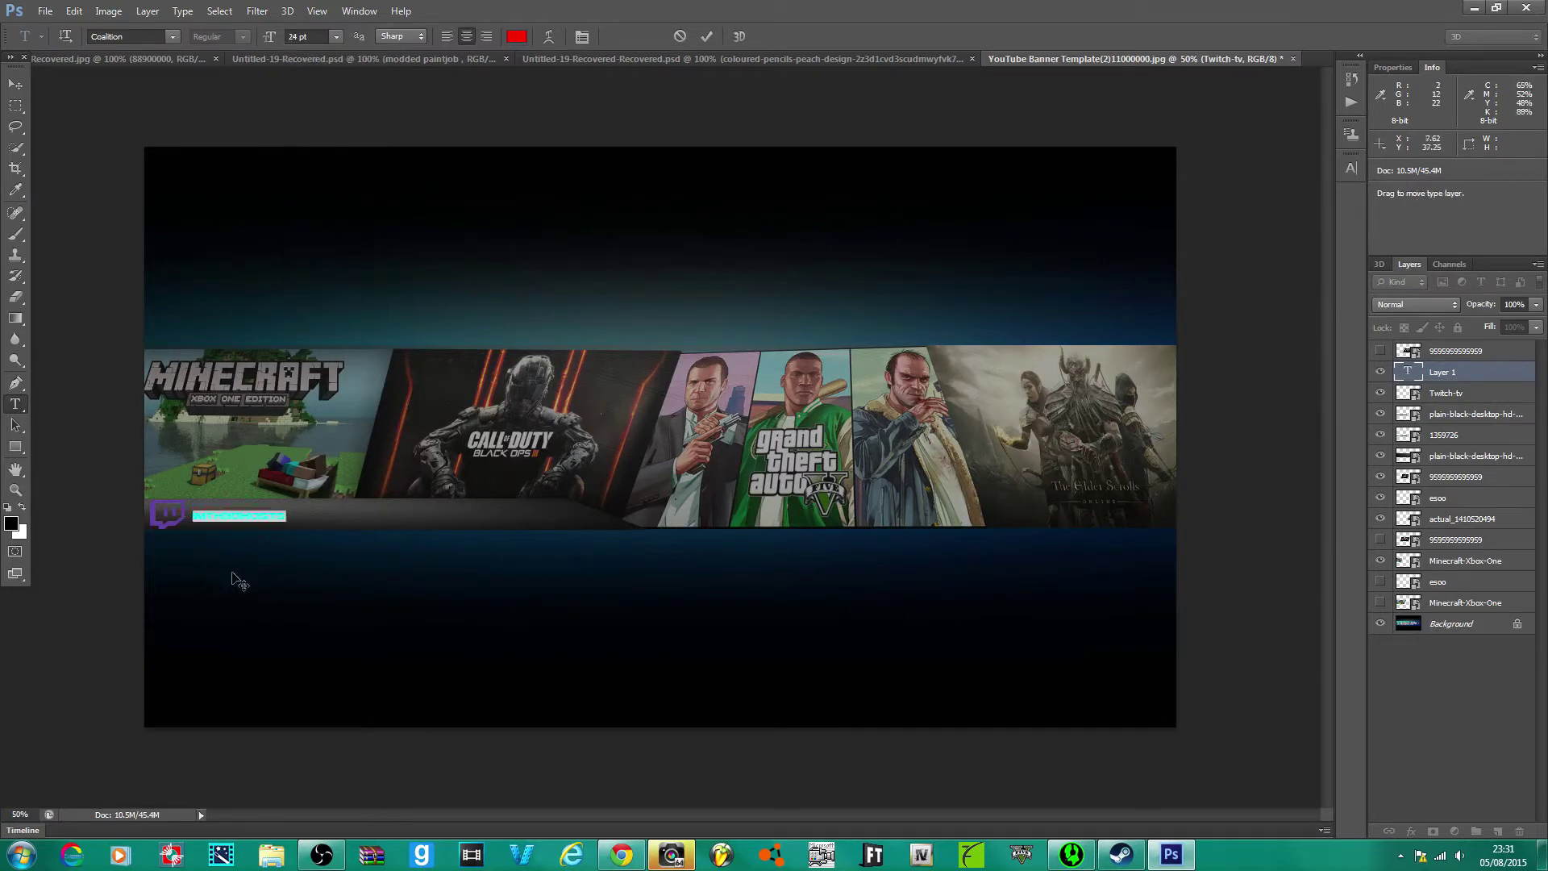
{"action": "left_click", "coordinate": [337, 38]}
{"action": "left_click", "coordinate": [346, 220]}
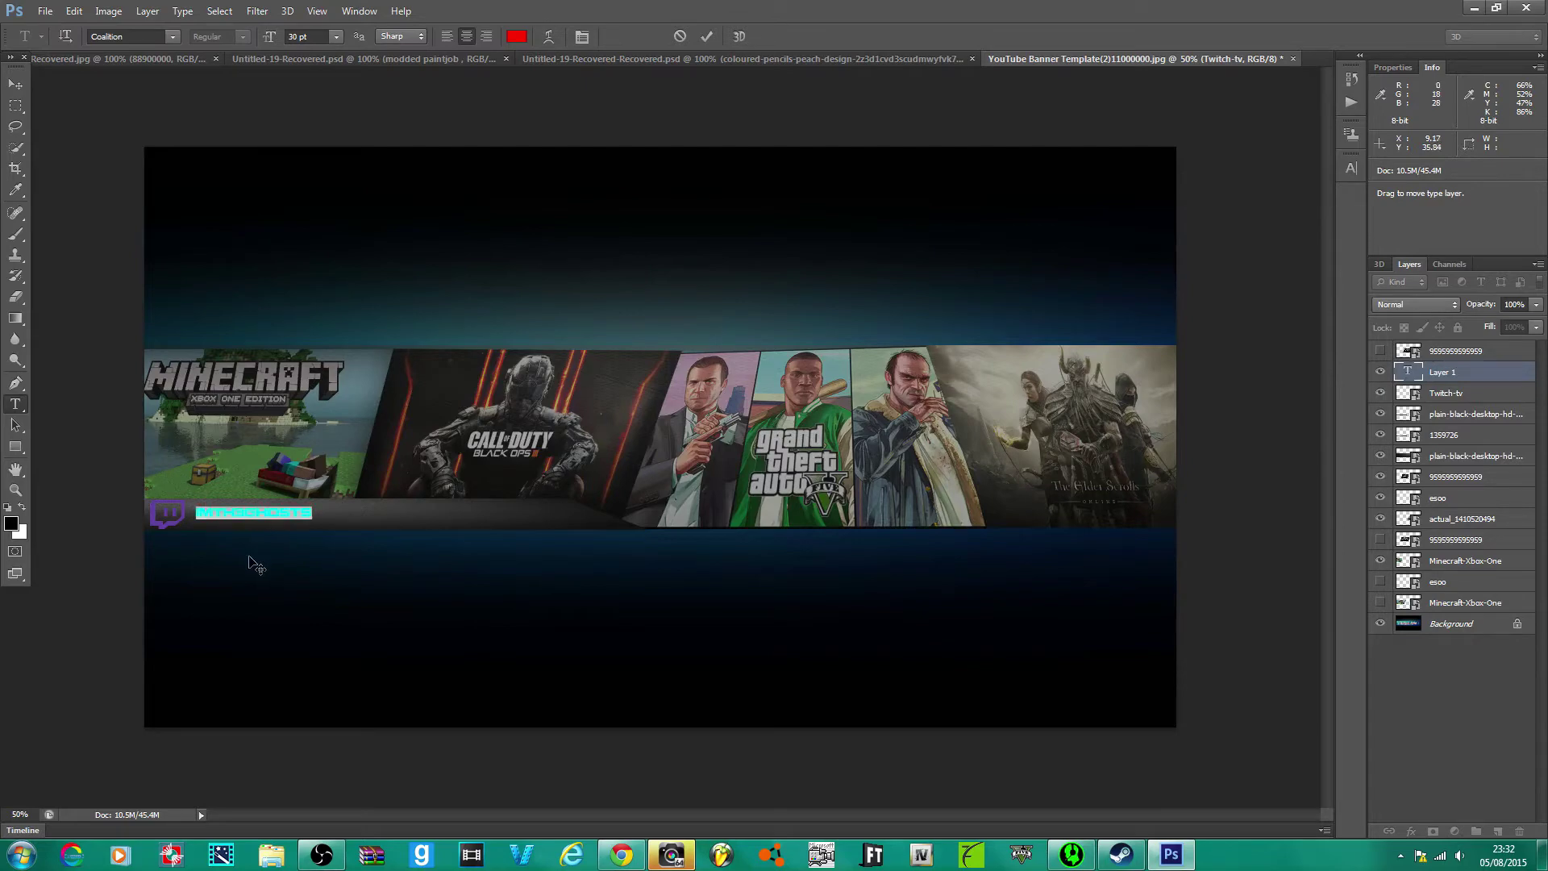
- Set the username text colour to white (ffffff) and commit the text
{"action": "left_click", "coordinate": [517, 37]}
{"action": "left_click", "coordinate": [282, 322]}
{"action": "left_click_drag", "start_coordinate": [266, 239], "coordinate": [694, 300]}
{"action": "left_click", "coordinate": [484, 340]}
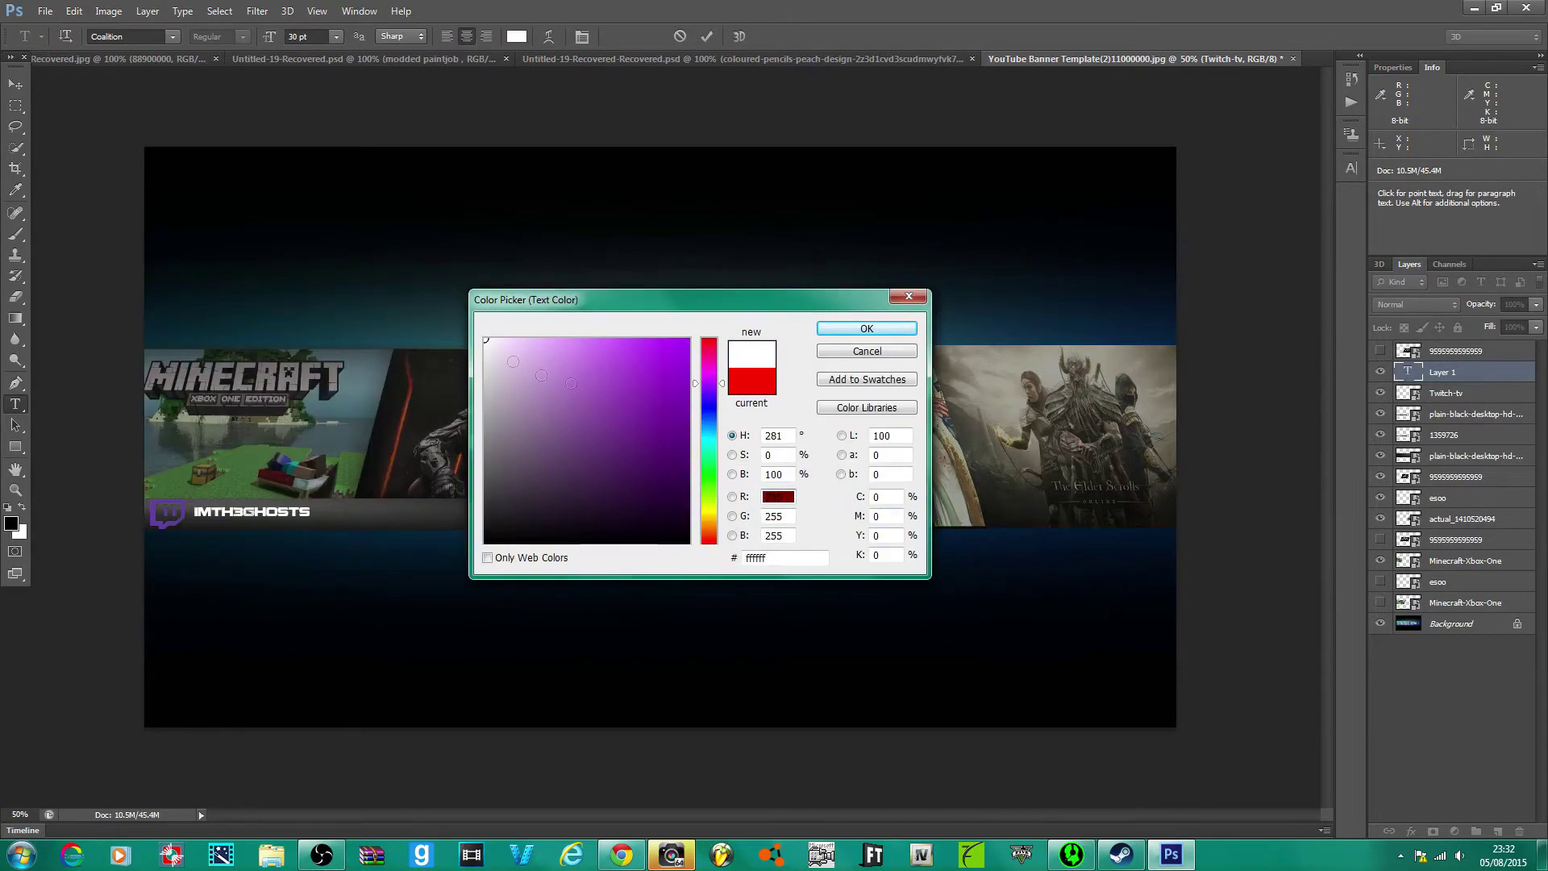
{"action": "left_click", "coordinate": [867, 328]}
{"action": "key", "text": "ctrl+Return"}
{"action": "key", "text": "m"}
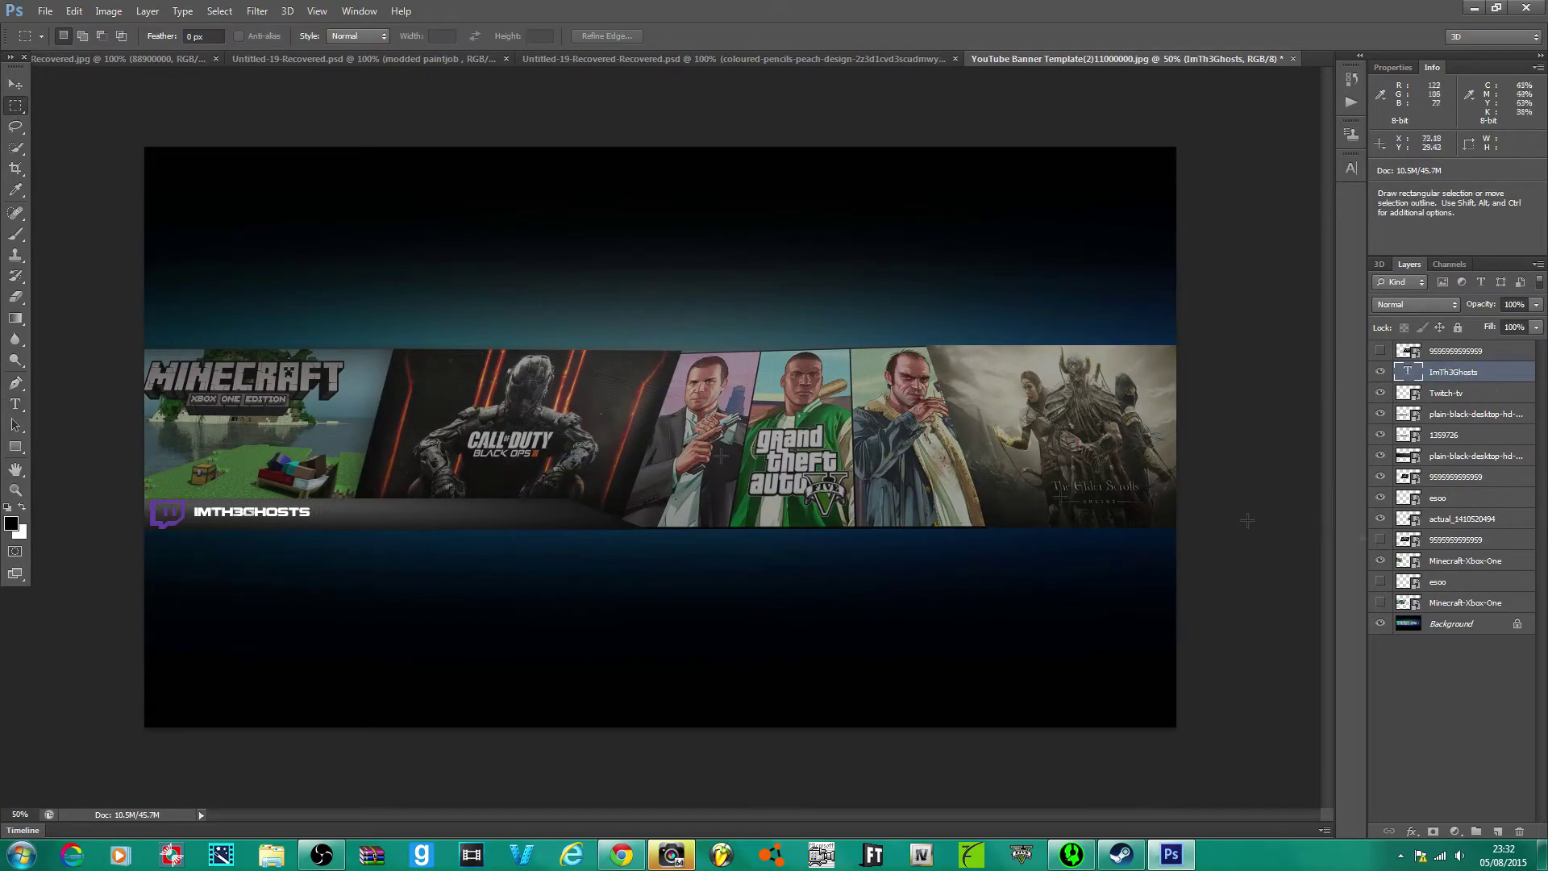
- Add a black 8 px stroke to the username text layer and lower the stroke's opacity
{"action": "double_click", "coordinate": [1489, 383]}
{"action": "left_click_drag", "start_coordinate": [323, 400], "coordinate": [832, 363]}
{"action": "left_click", "coordinate": [622, 486]}
{"action": "left_click_drag", "start_coordinate": [816, 423], "coordinate": [810, 421]}
{"action": "left_click_drag", "start_coordinate": [879, 477], "coordinate": [841, 477]}
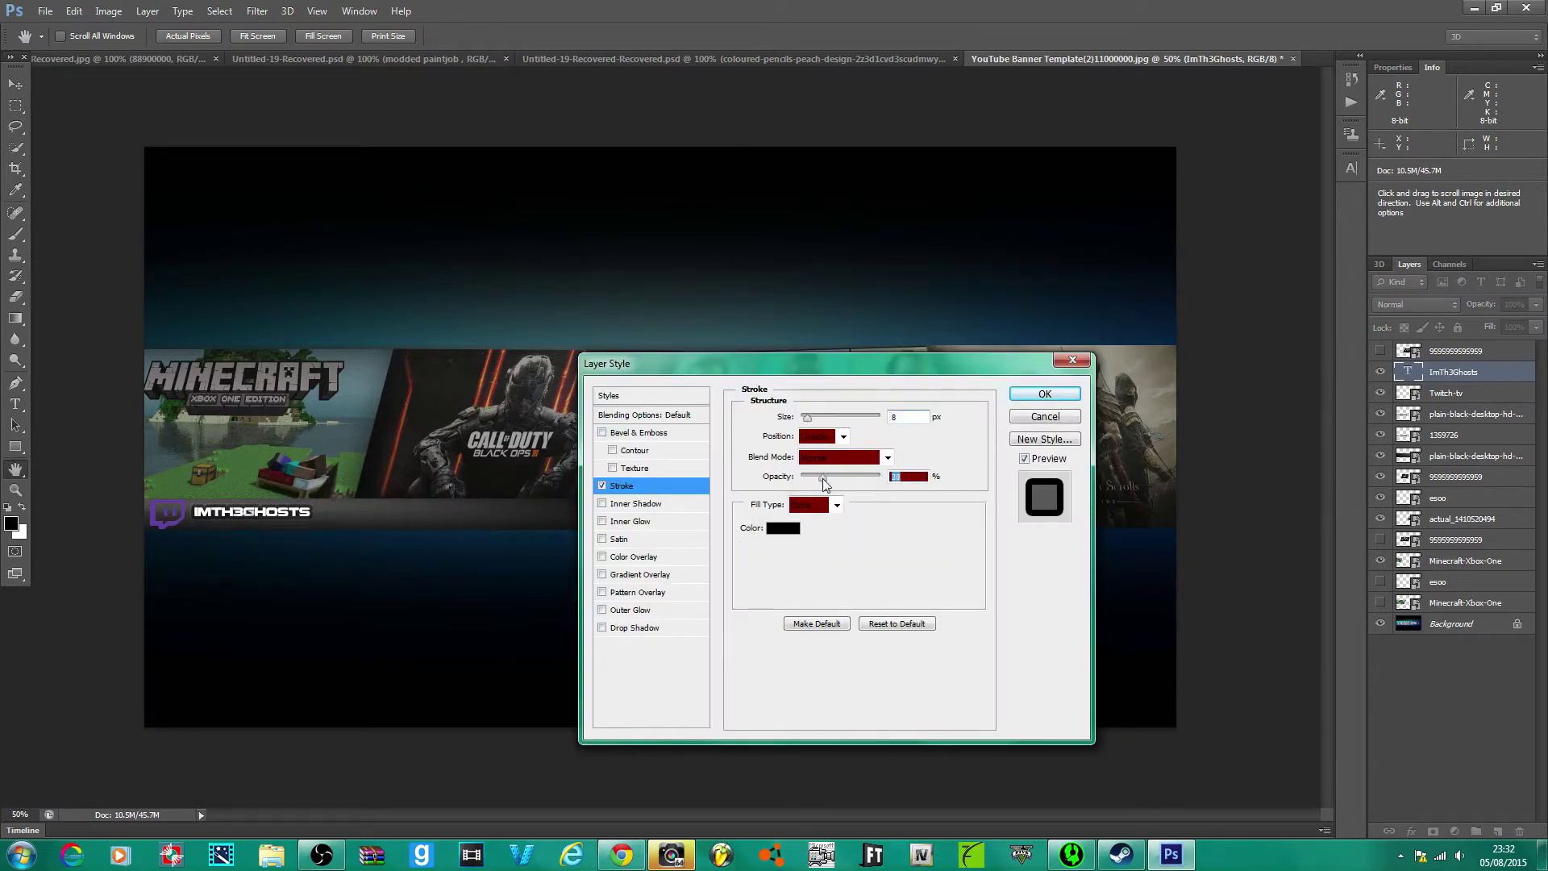
- Add an outer glow to the username text and set the glow colour to violet (9600ff)
{"action": "left_click", "coordinate": [665, 610]}
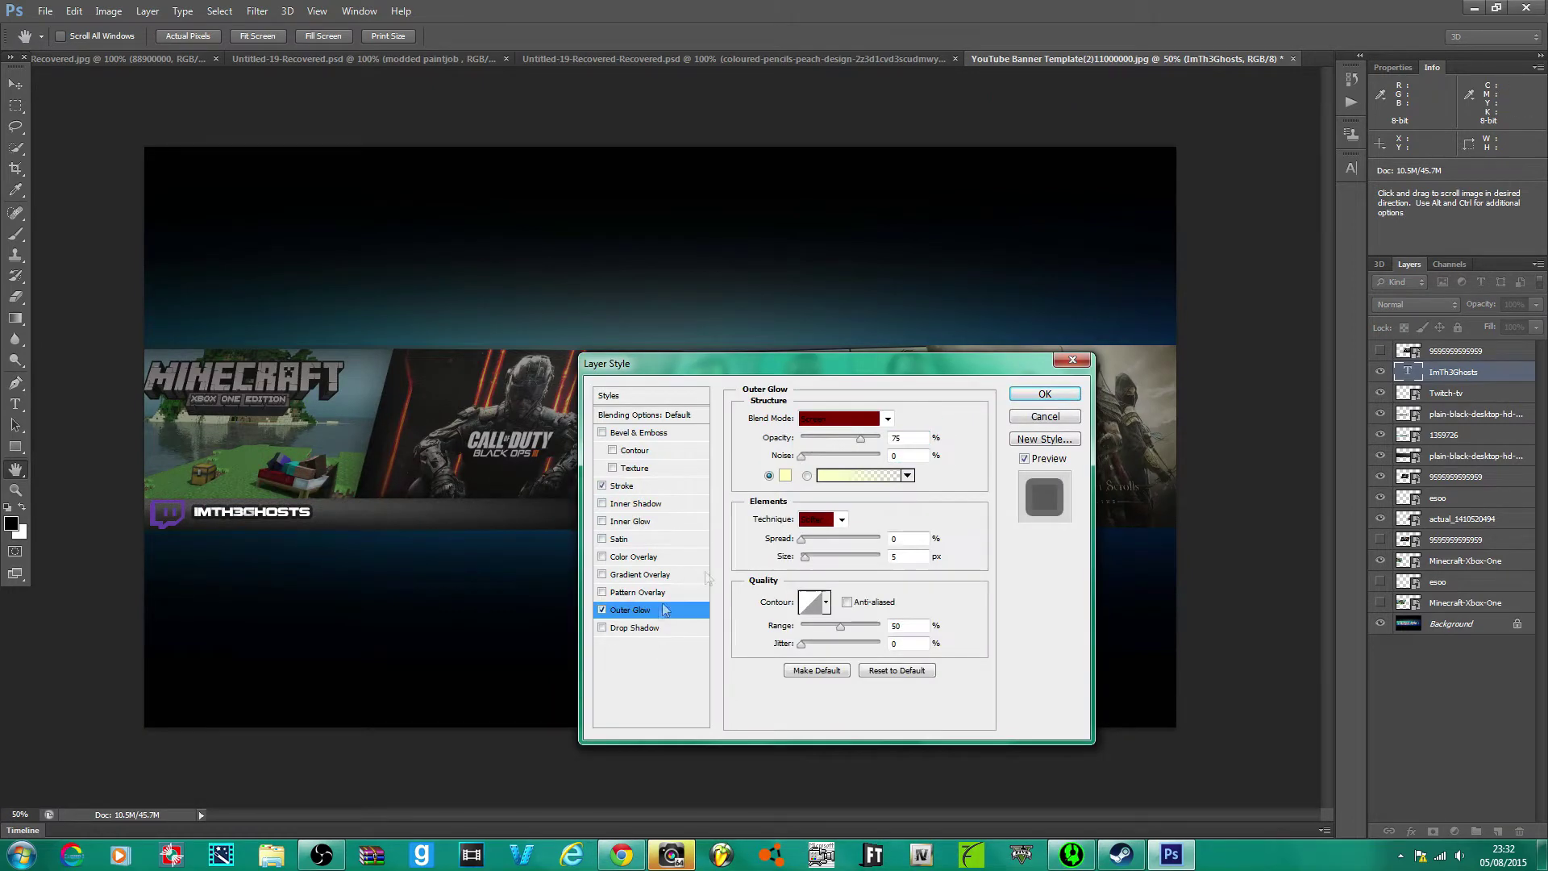
{"action": "left_click", "coordinate": [861, 476]}
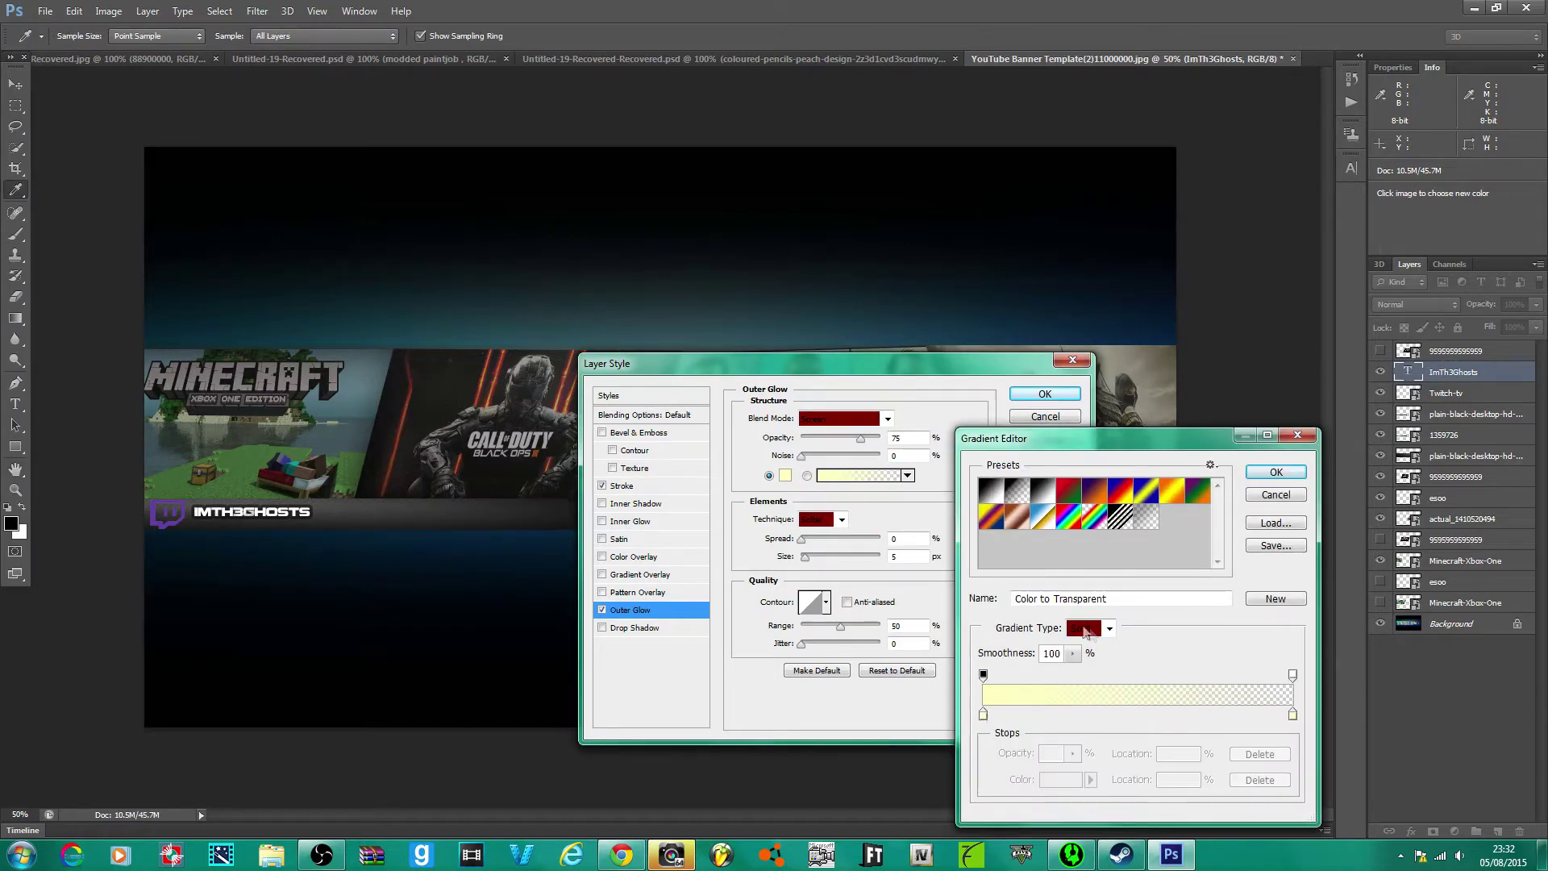
{"action": "left_click", "coordinate": [1290, 438]}
{"action": "left_click", "coordinate": [785, 475]}
{"action": "left_click", "coordinate": [685, 340]}
{"action": "left_click", "coordinate": [708, 389]}
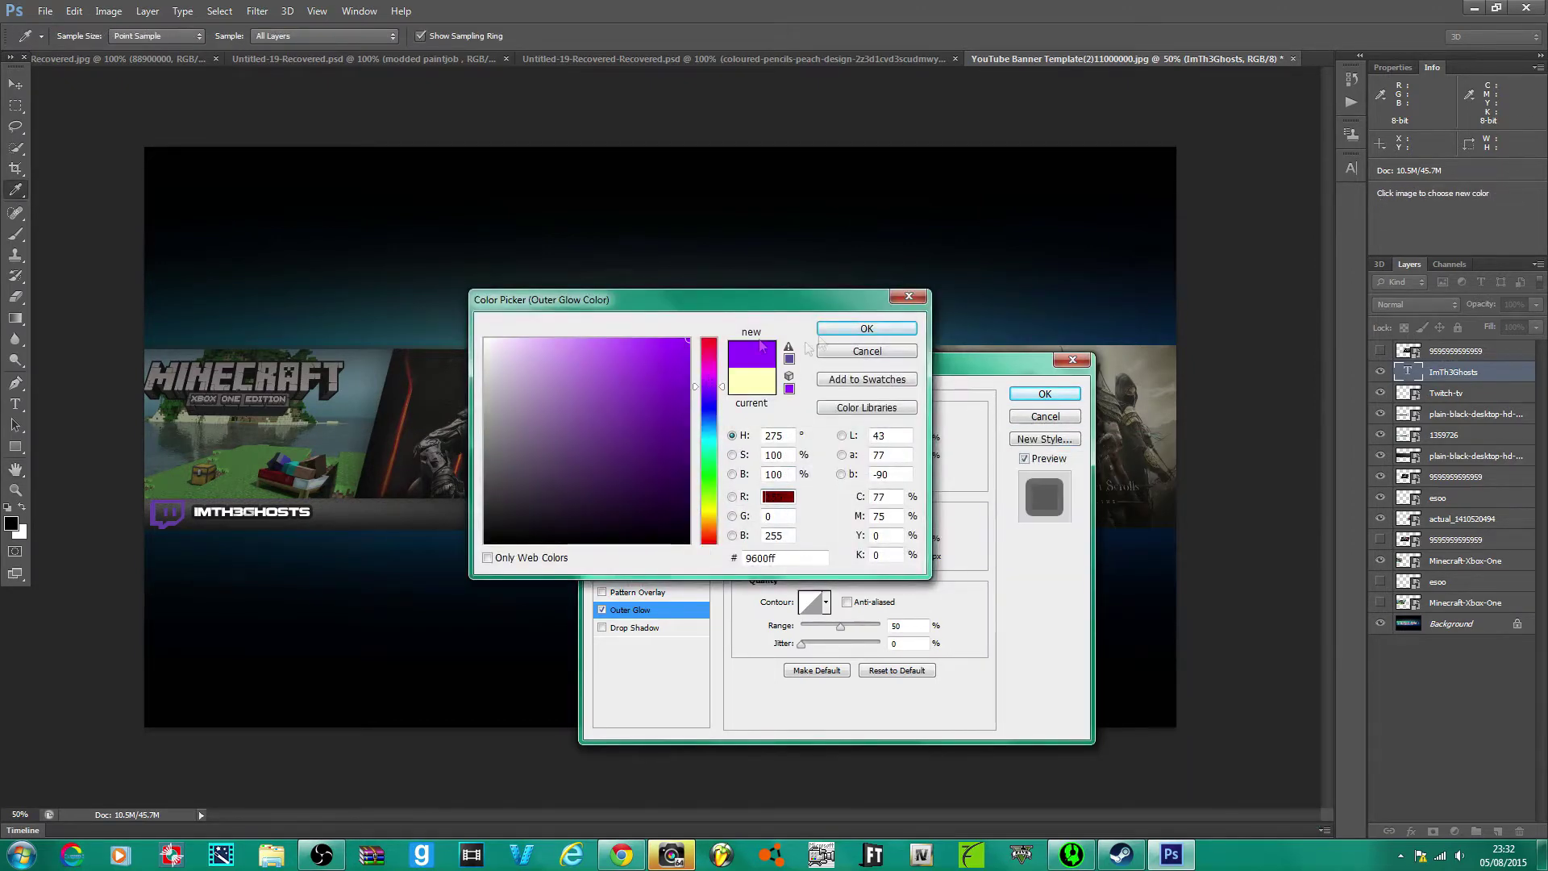
{"action": "left_click", "coordinate": [867, 328]}
- Set the glow to 100% opacity, 75% range and 13% jitter with a violet-to-transparent gradient, and apply the layer style
{"action": "left_click_drag", "start_coordinate": [802, 456], "coordinate": [805, 456]}
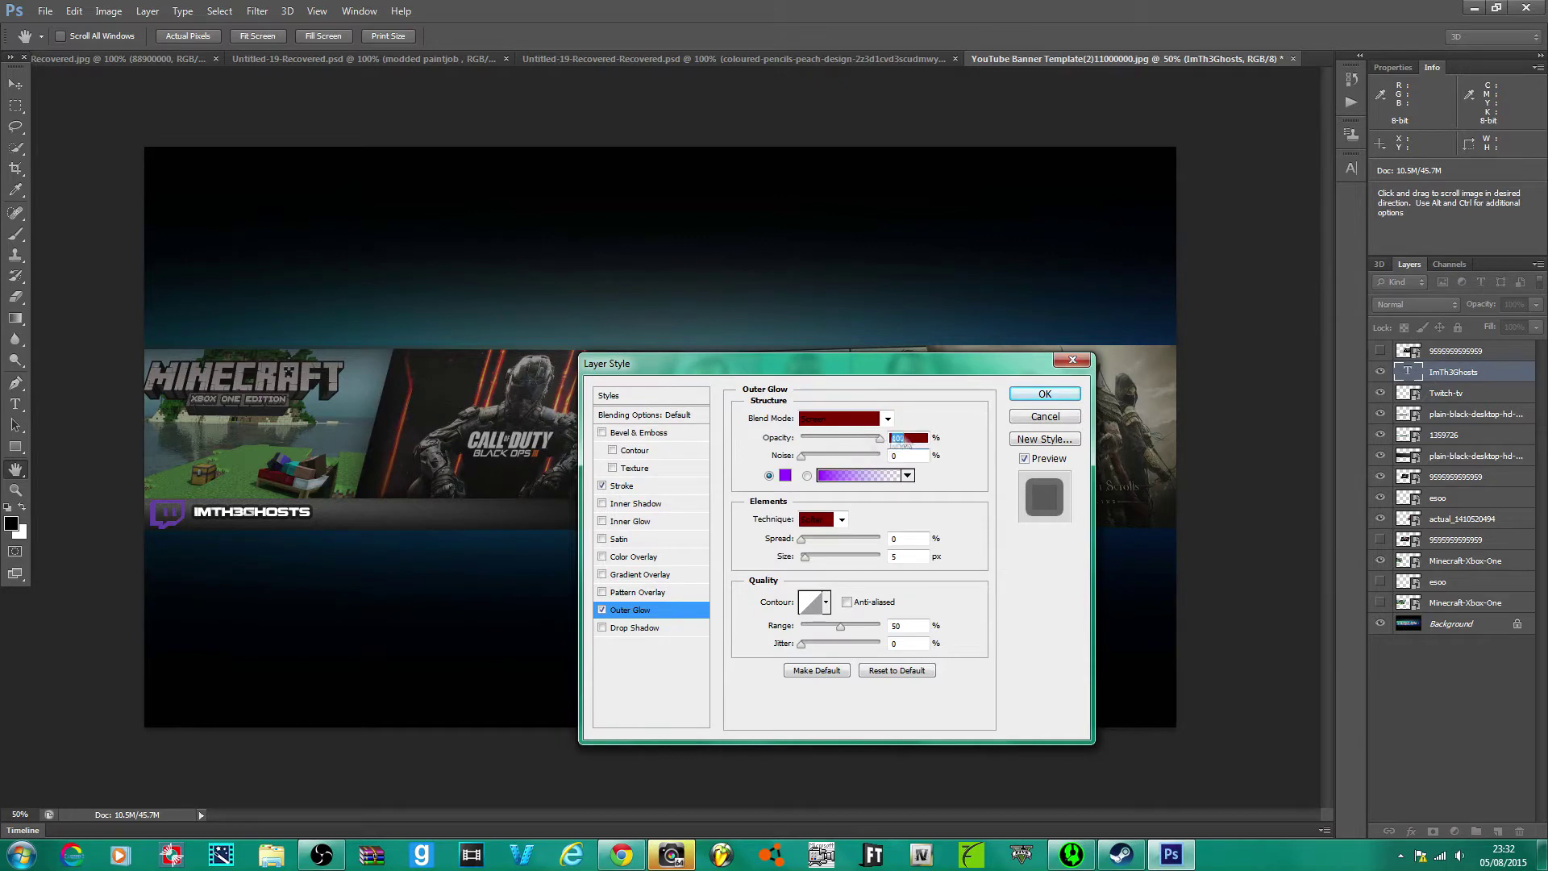
{"action": "left_click", "coordinate": [870, 419]}
{"action": "left_click", "coordinate": [860, 435]}
{"action": "left_click", "coordinate": [897, 476]}
{"action": "left_click", "coordinate": [1293, 715]}
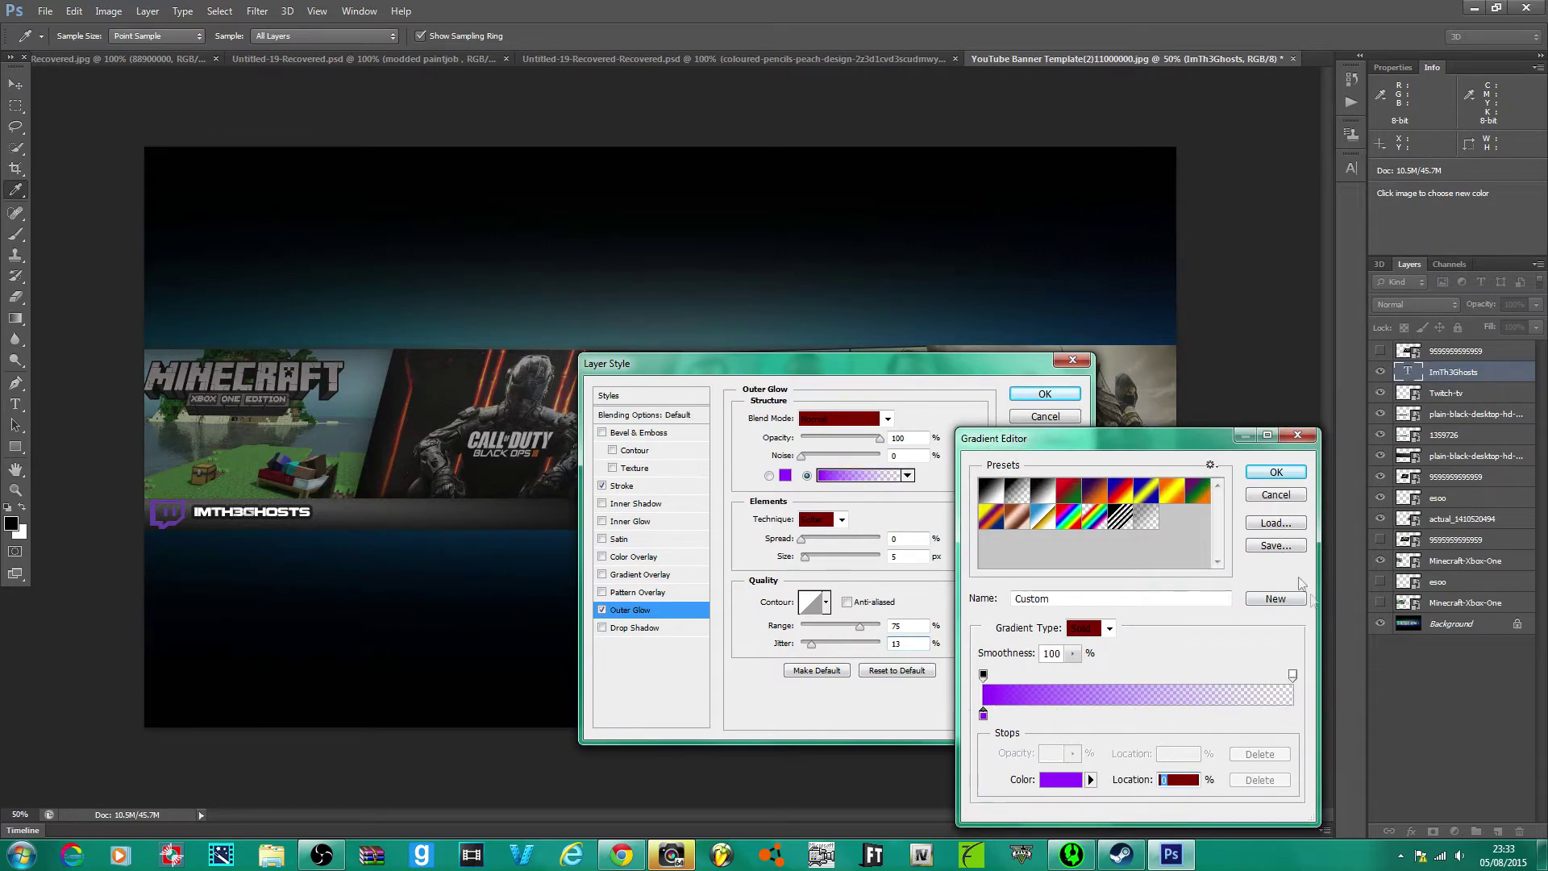
{"action": "left_click", "coordinate": [1276, 472]}
{"action": "left_click", "coordinate": [1045, 393]}
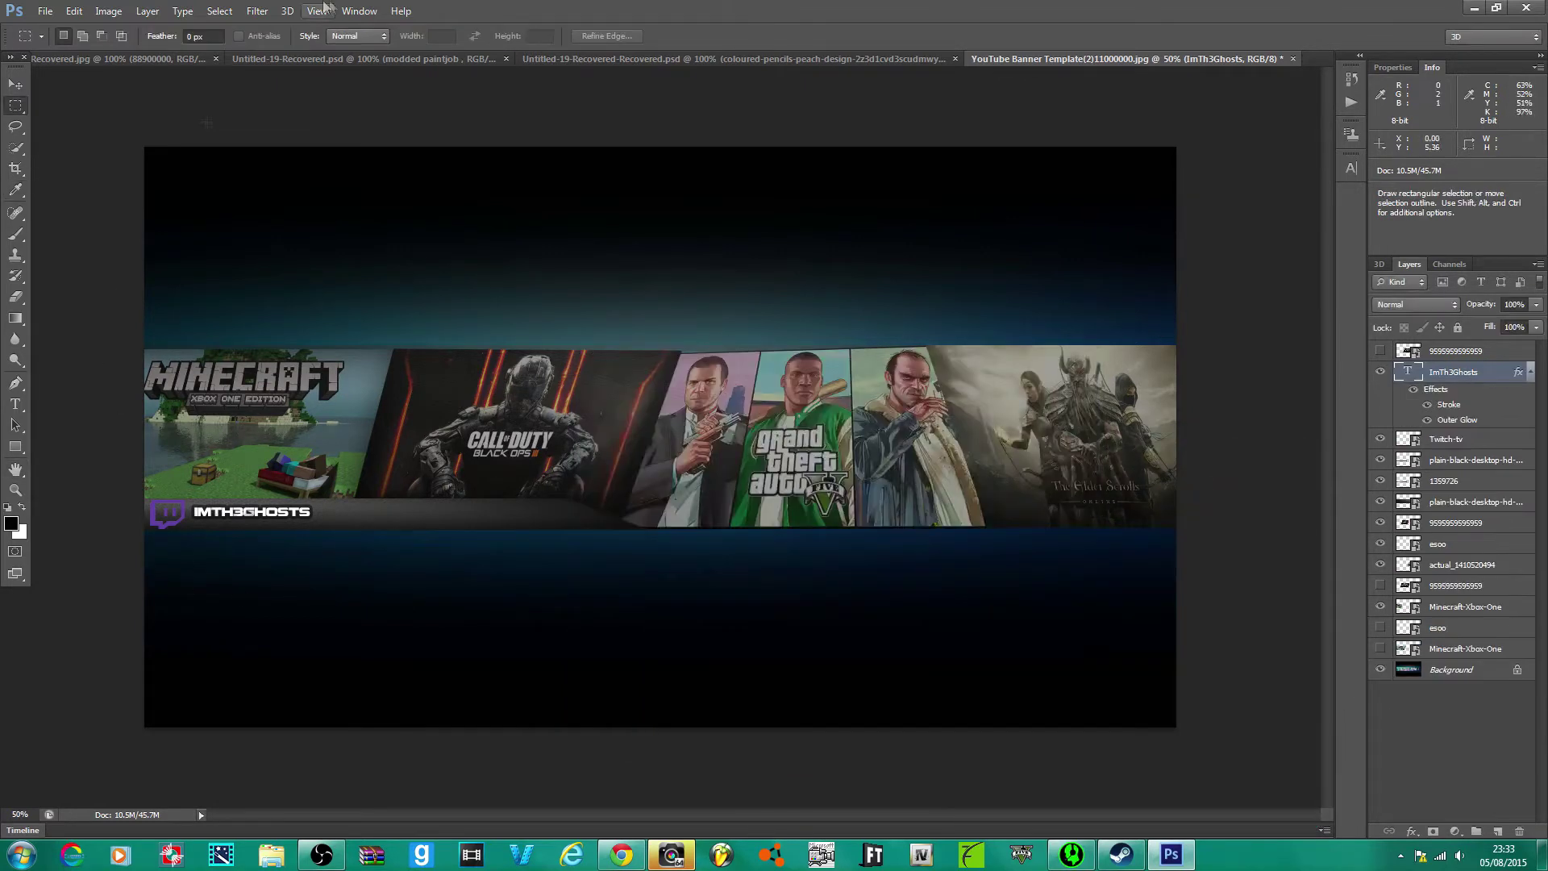
- Place the Twitter logo image, scaled down, in the lower bar just after the Twitch username
{"action": "left_click", "coordinate": [44, 10]}
{"action": "left_click", "coordinate": [63, 273]}
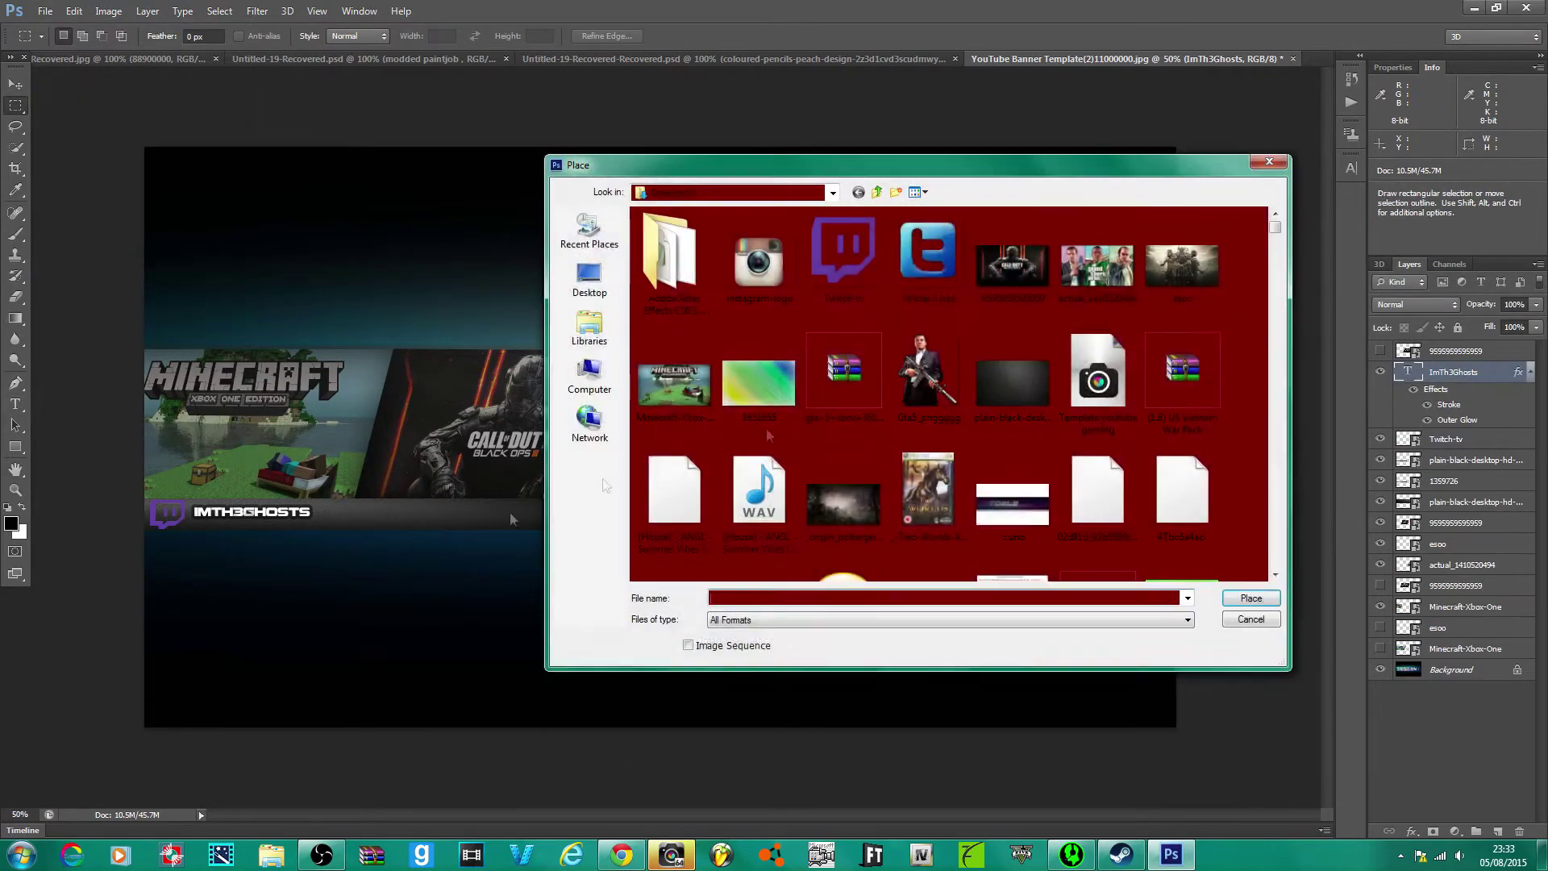
{"action": "double_click", "coordinate": [943, 260]}
{"action": "left_click_drag", "start_coordinate": [636, 465], "coordinate": [405, 474]}
{"action": "left_click_drag", "start_coordinate": [513, 362], "coordinate": [347, 513]}
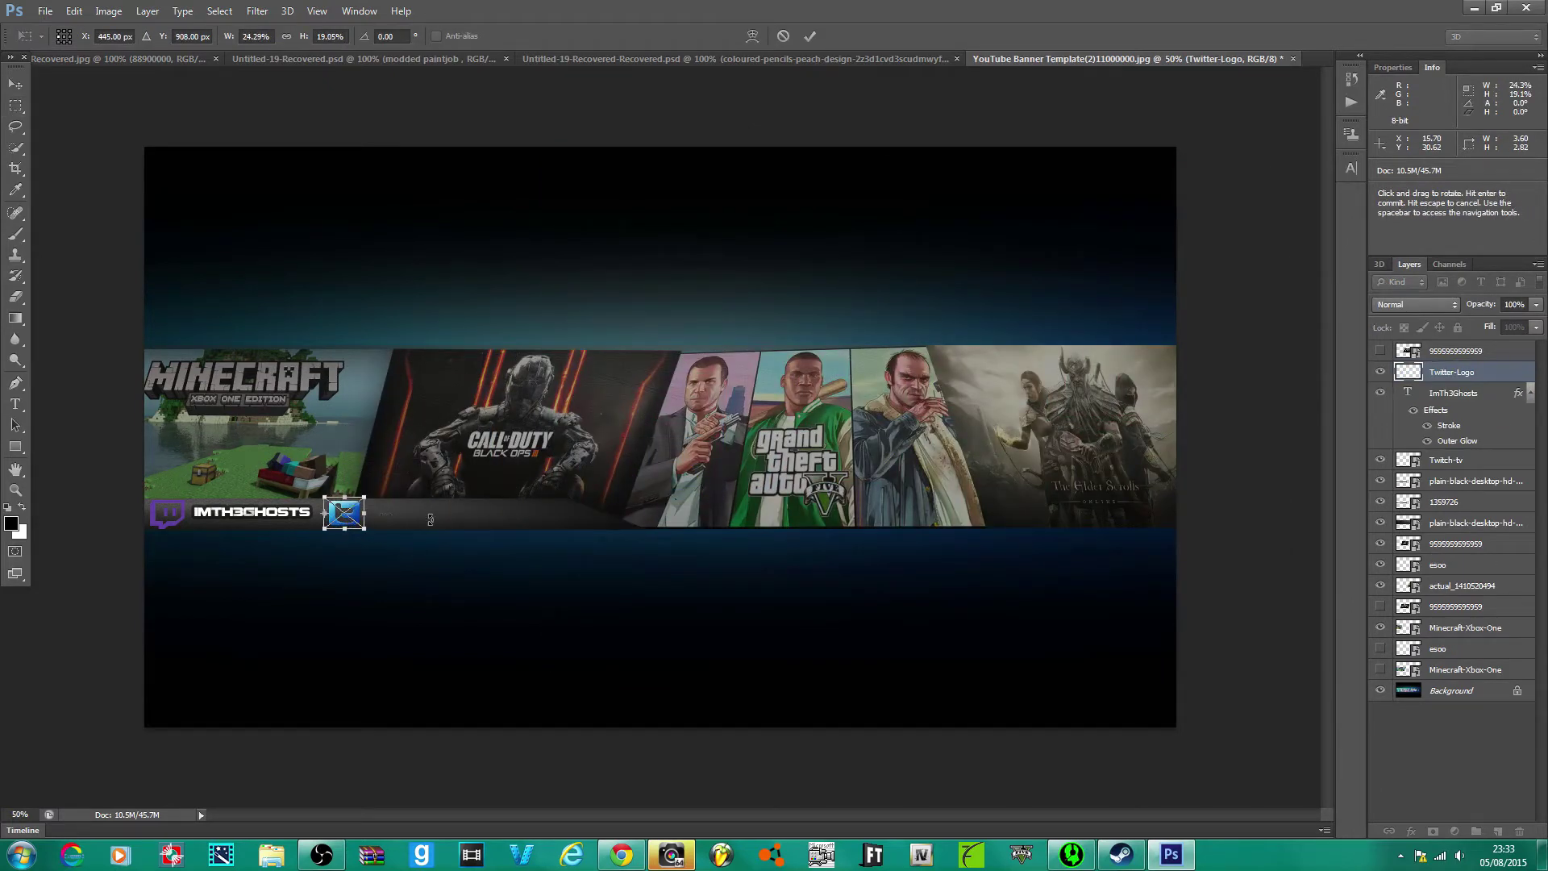
{"action": "key", "text": "Return"}
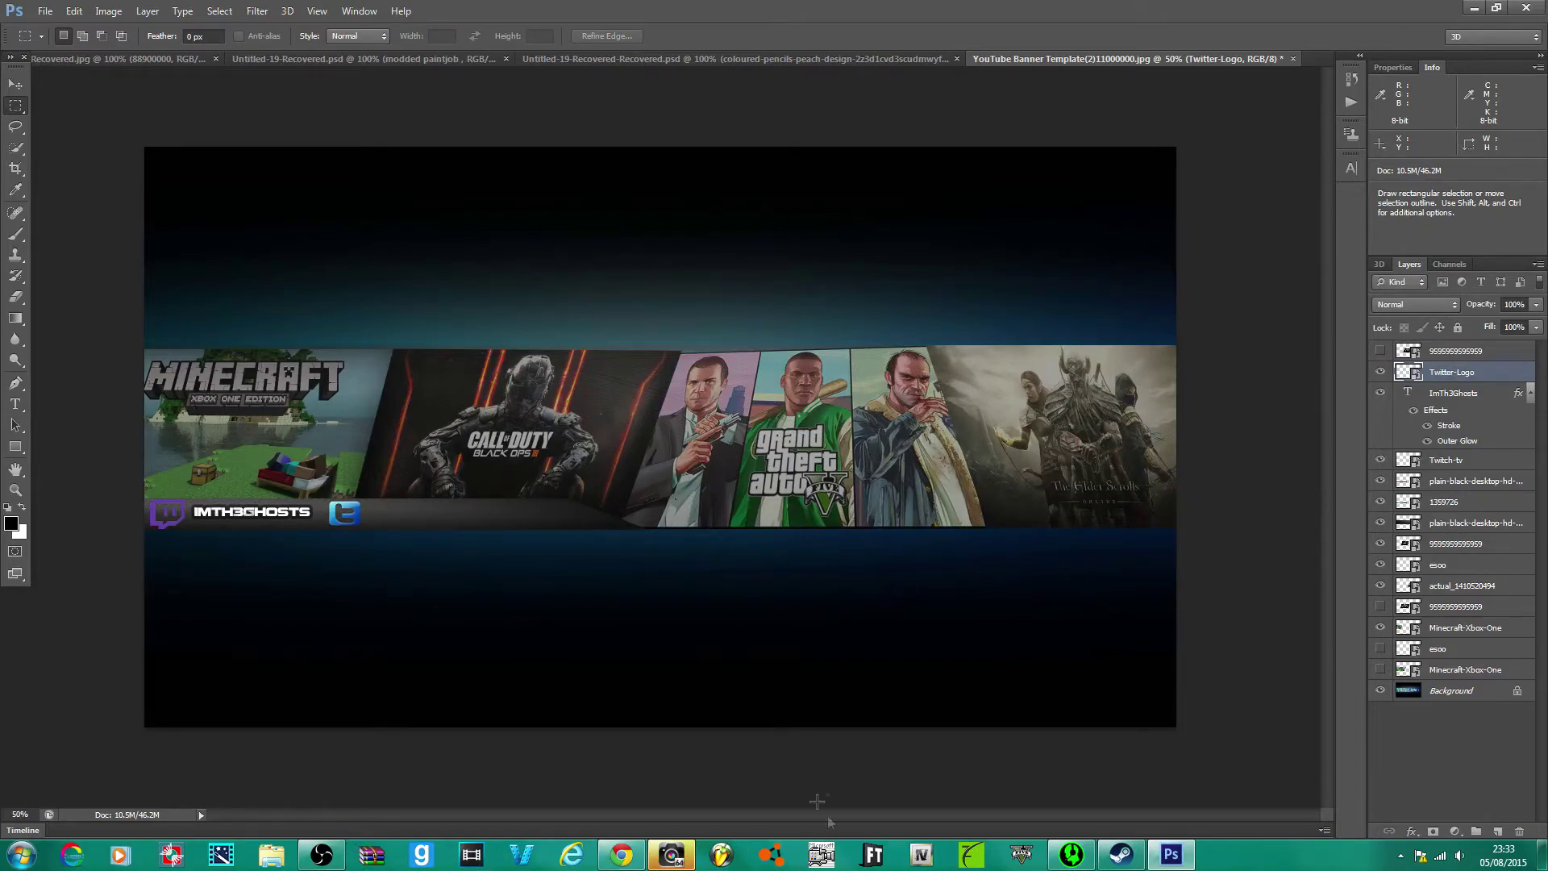
- Switch to the Skype chat in the browser and copy the client's Instagram and Twitter username
{"action": "key", "text": "alt+Tab"}
{"action": "left_click_drag", "start_coordinate": [824, 537], "coordinate": [749, 539]}
{"action": "left_click", "coordinate": [758, 539]}
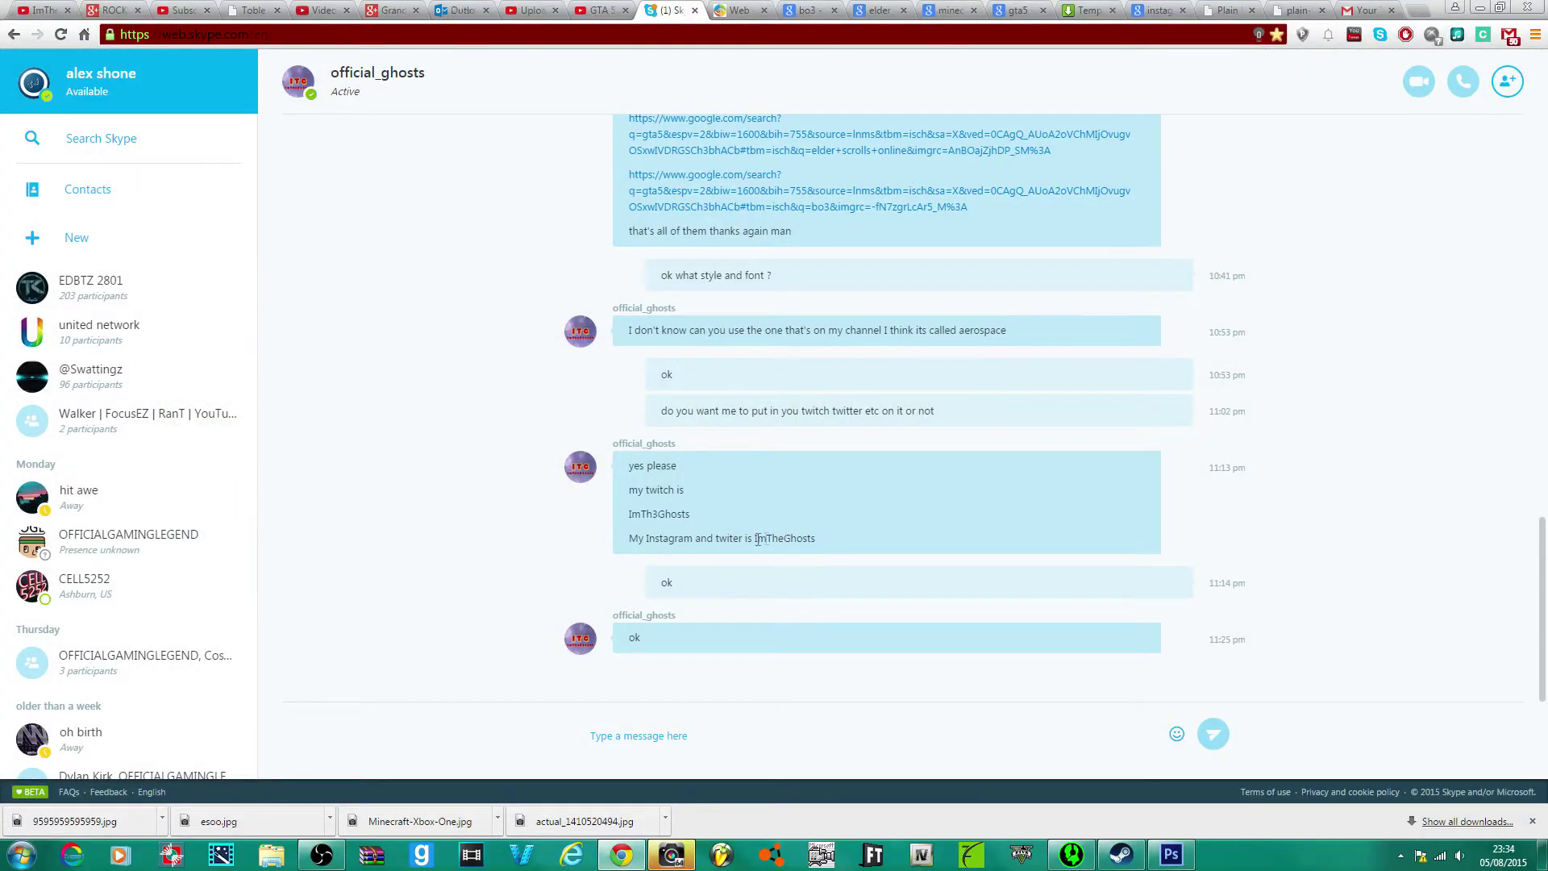
{"action": "right_click", "coordinate": [755, 536]}
{"action": "left_click", "coordinate": [776, 546]}
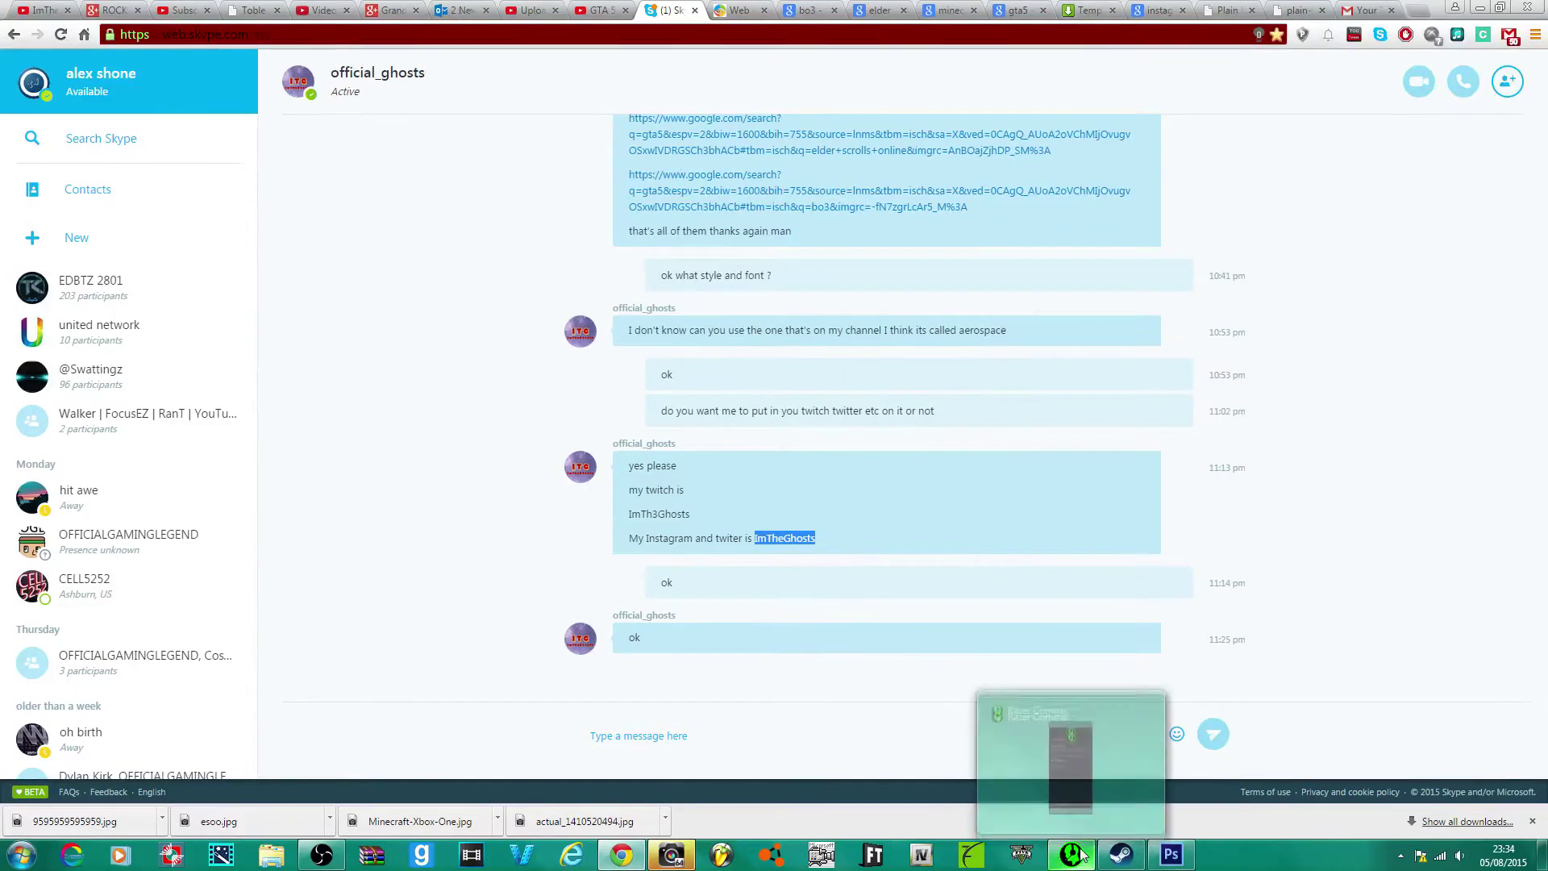
- Back in Photoshop, paste the copied username as a text layer beside the Twitter logo and commit it
{"action": "key", "text": "alt+Tab"}
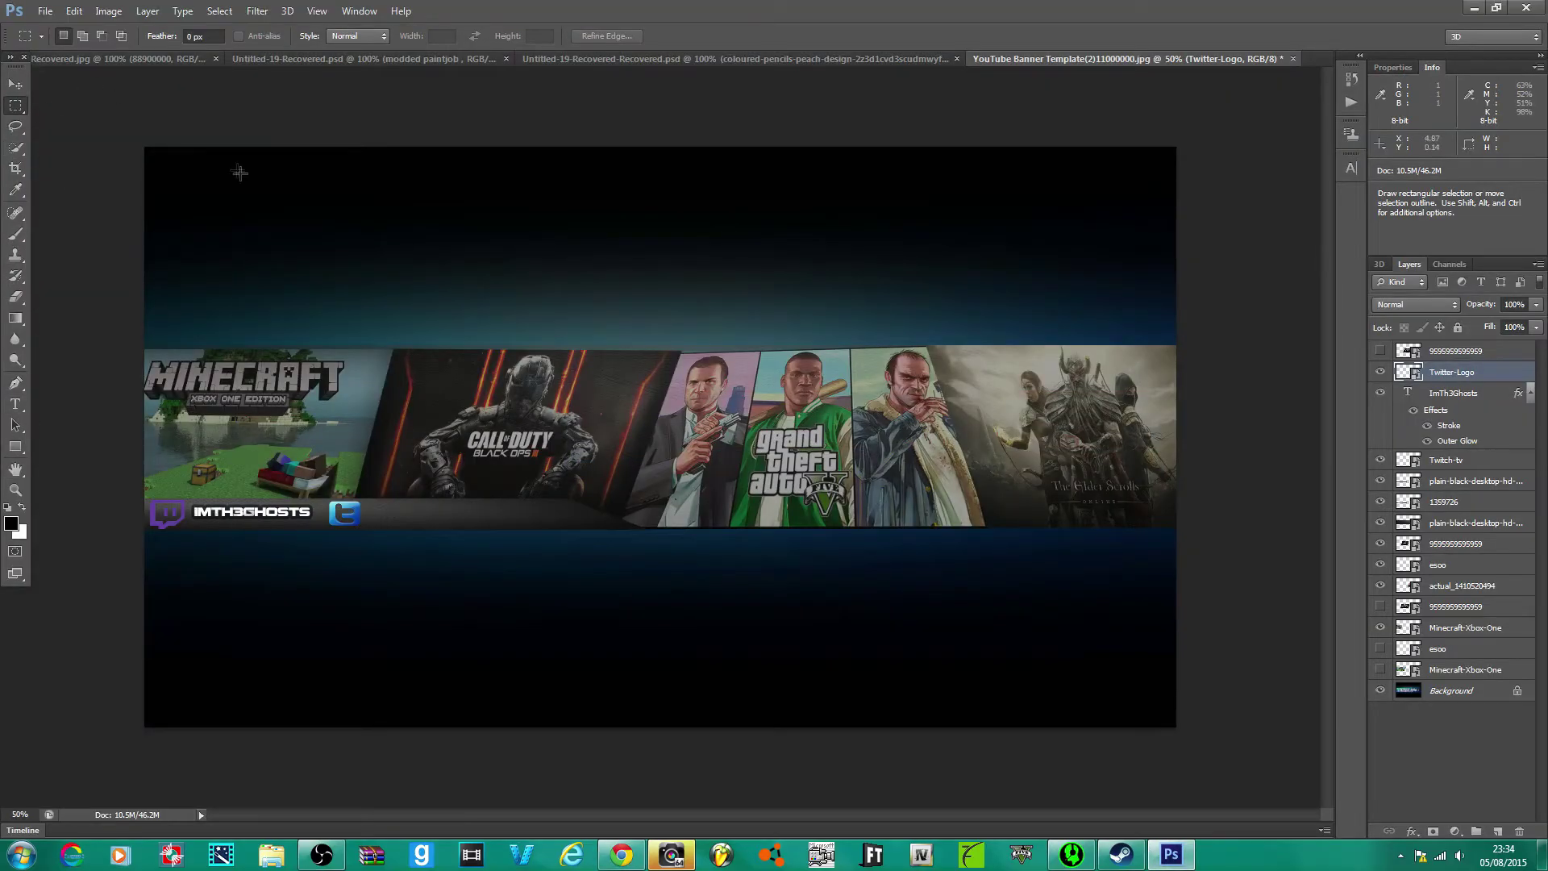
{"action": "key", "text": "t"}
{"action": "left_click", "coordinate": [366, 513]}
{"action": "key", "text": "ctrl+v"}
{"action": "left_click_drag", "start_coordinate": [370, 564], "coordinate": [433, 568]}
{"action": "left_click", "coordinate": [15, 105]}
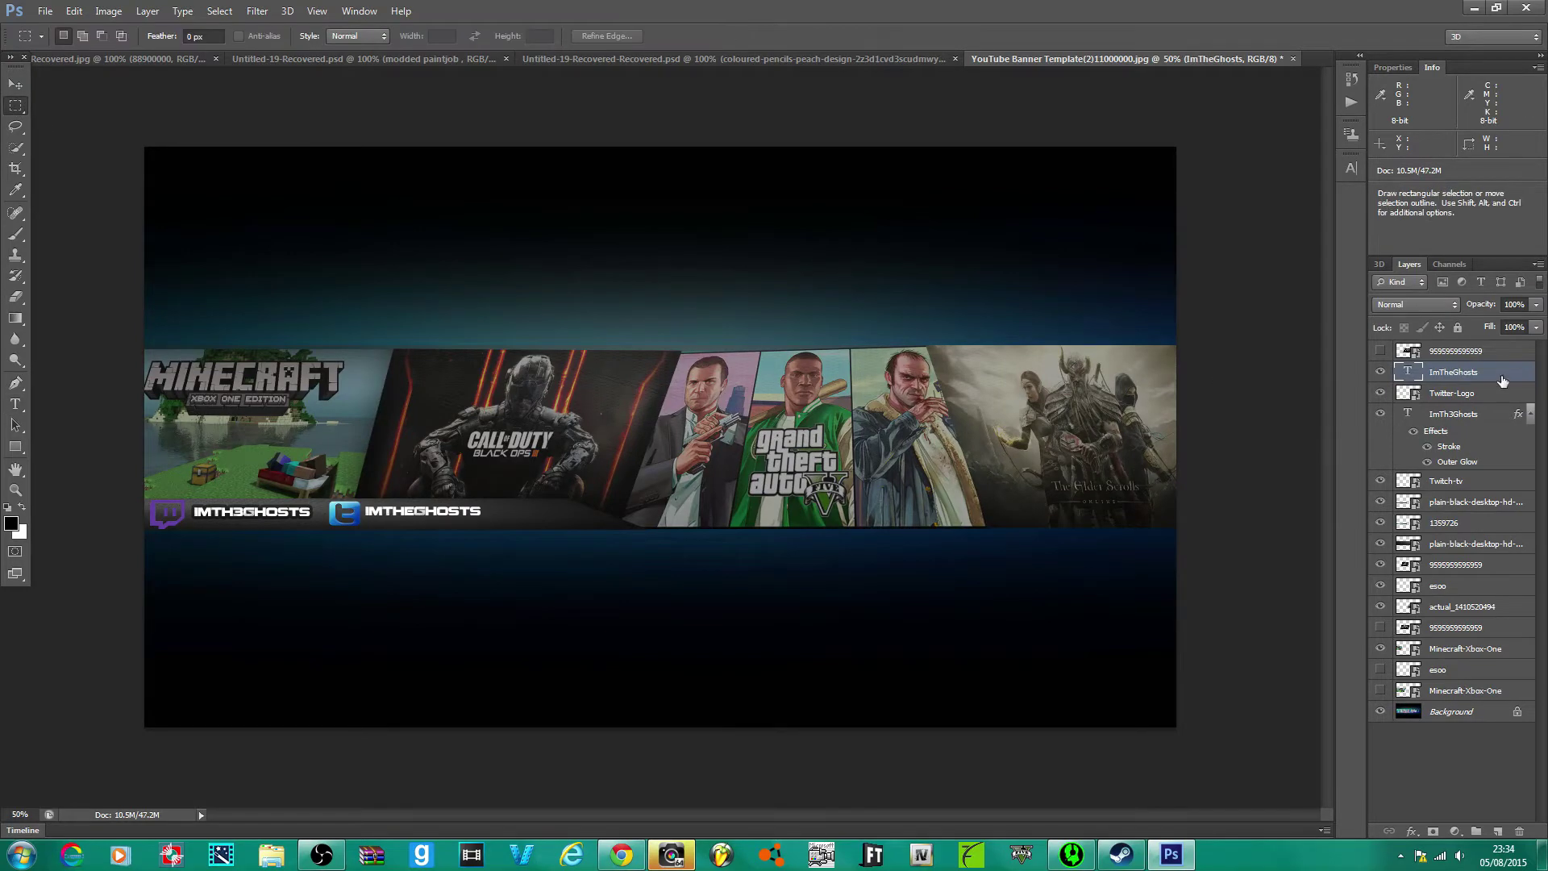
- Add a black 10 px stroke with lowered opacity to the Twitter username text layer
{"action": "double_click", "coordinate": [1503, 378]}
{"action": "left_click", "coordinate": [622, 486]}
{"action": "left_click_drag", "start_coordinate": [804, 418], "coordinate": [810, 419]}
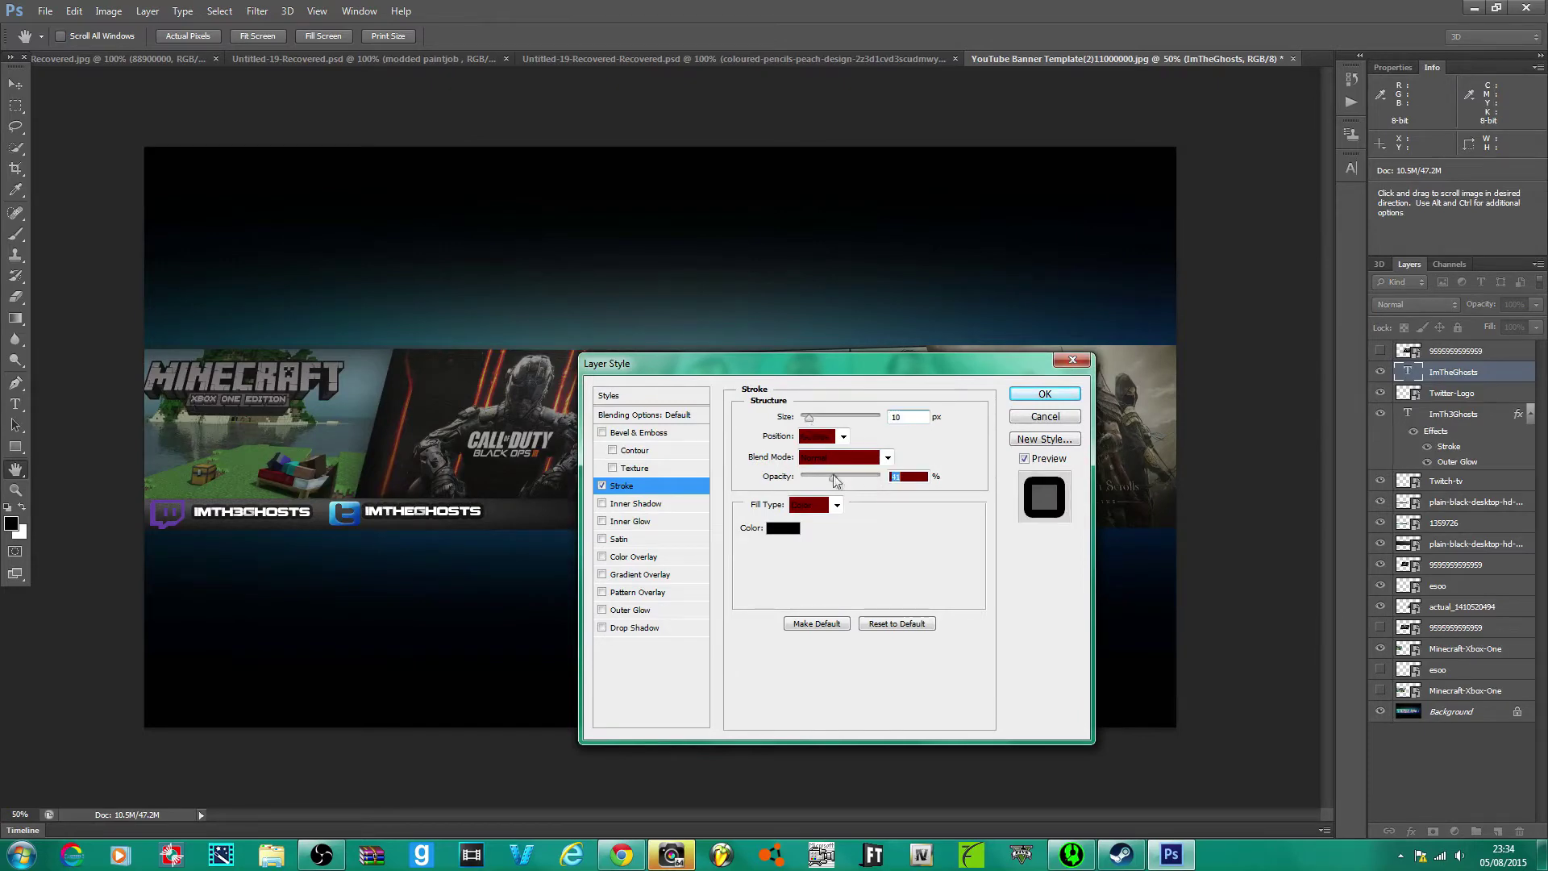
{"action": "left_click", "coordinate": [1044, 393]}
- Place the Instagram logo image at about 10% scale in the lower bar after the Twitter username
{"action": "left_click", "coordinate": [50, 11]}
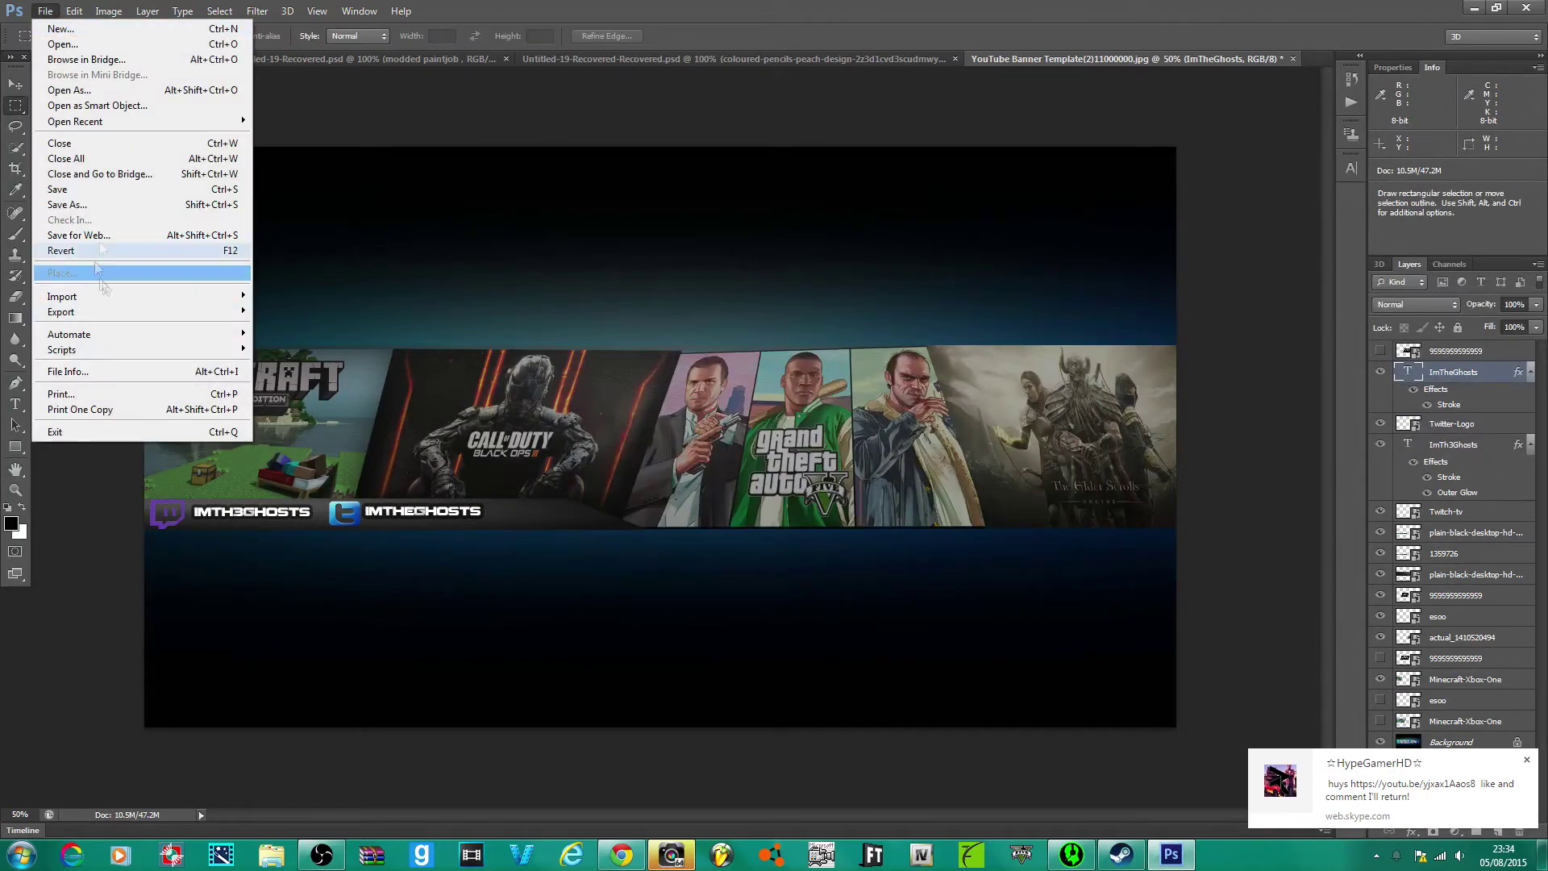
{"action": "left_click", "coordinate": [73, 279]}
{"action": "double_click", "coordinate": [774, 260]}
{"action": "left_click_drag", "start_coordinate": [866, 300], "coordinate": [524, 526]}
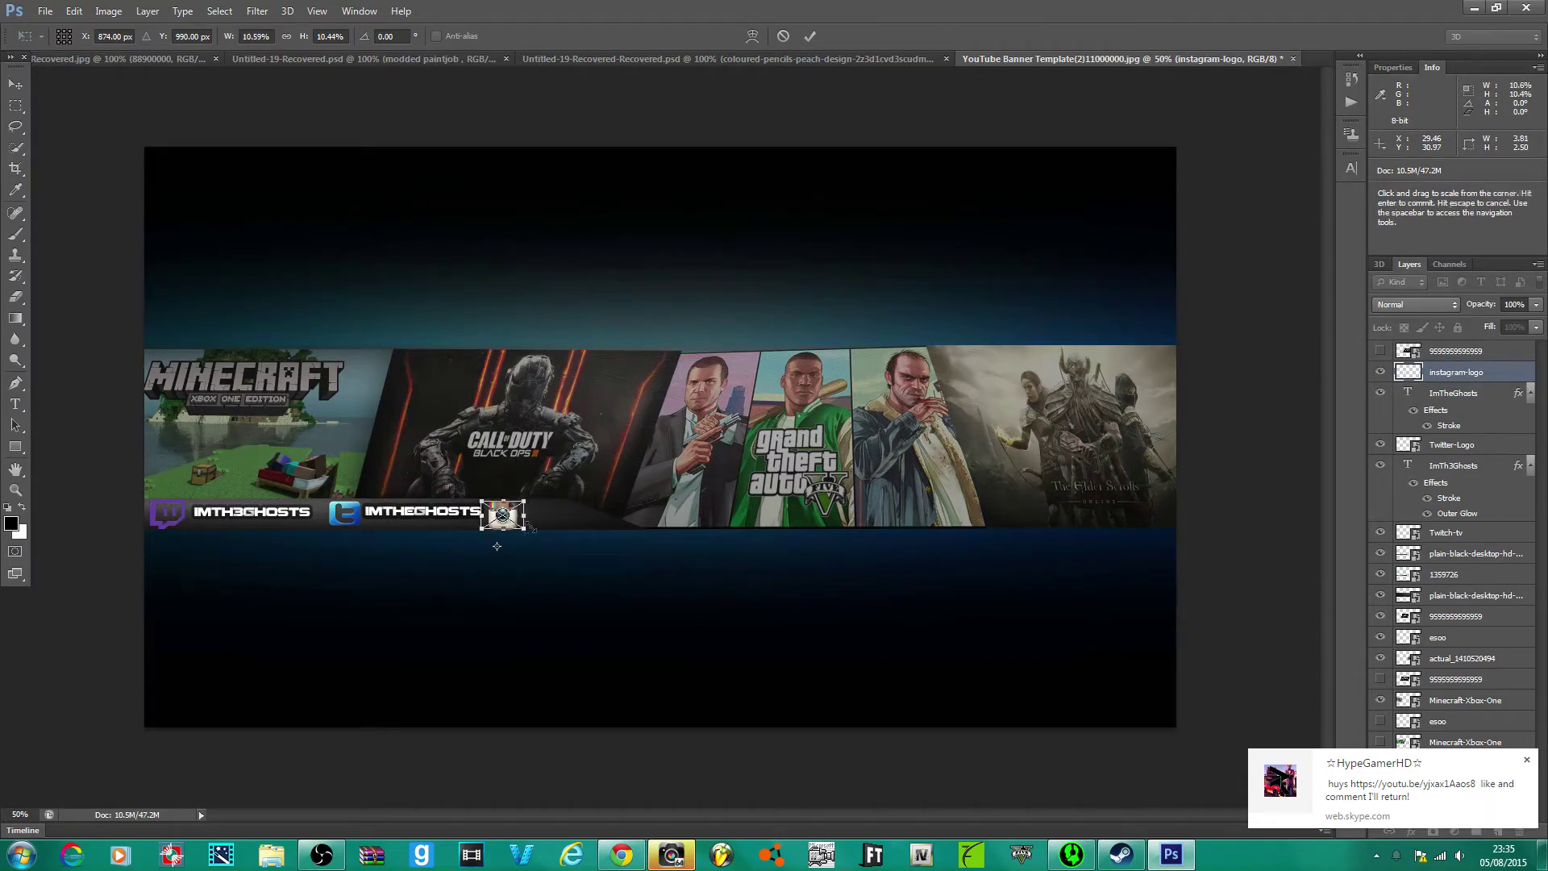
{"action": "key", "text": "Return"}
{"action": "key", "text": "m"}
{"action": "left_click", "coordinate": [44, 11]}
{"action": "left_click", "coordinate": [107, 273]}
{"action": "double_click", "coordinate": [807, 323]}
{"action": "left_click_drag", "start_coordinate": [661, 195], "coordinate": [633, 643]}
{"action": "left_click_drag", "start_coordinate": [539, 667], "coordinate": [795, 521]}
{"action": "left_click_drag", "start_coordinate": [1311, 515], "coordinate": [630, 605]}
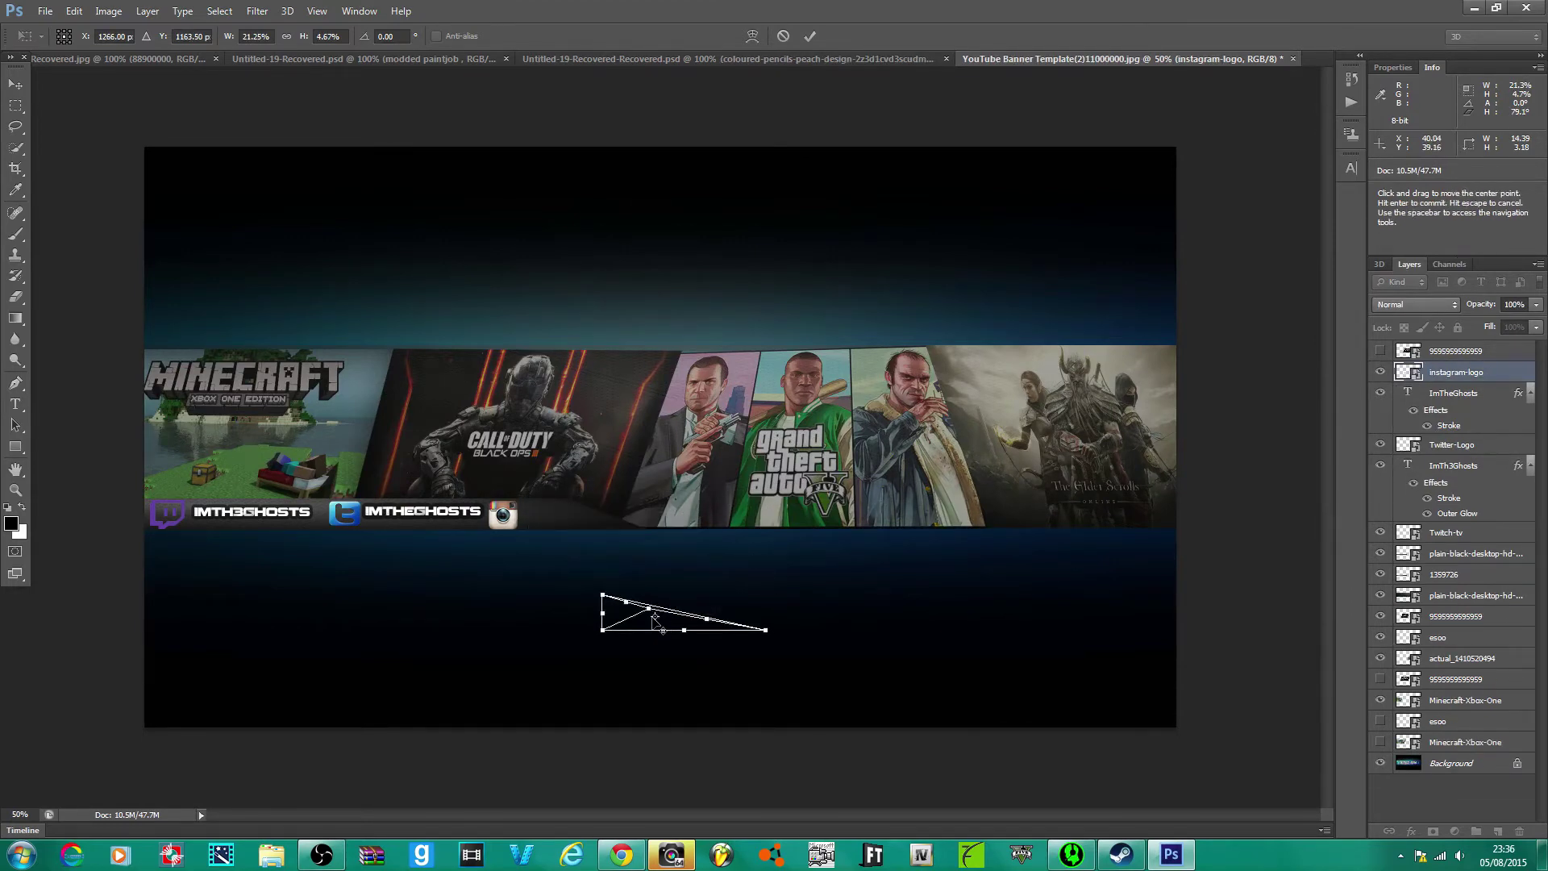
{"action": "key", "text": "Escape"}
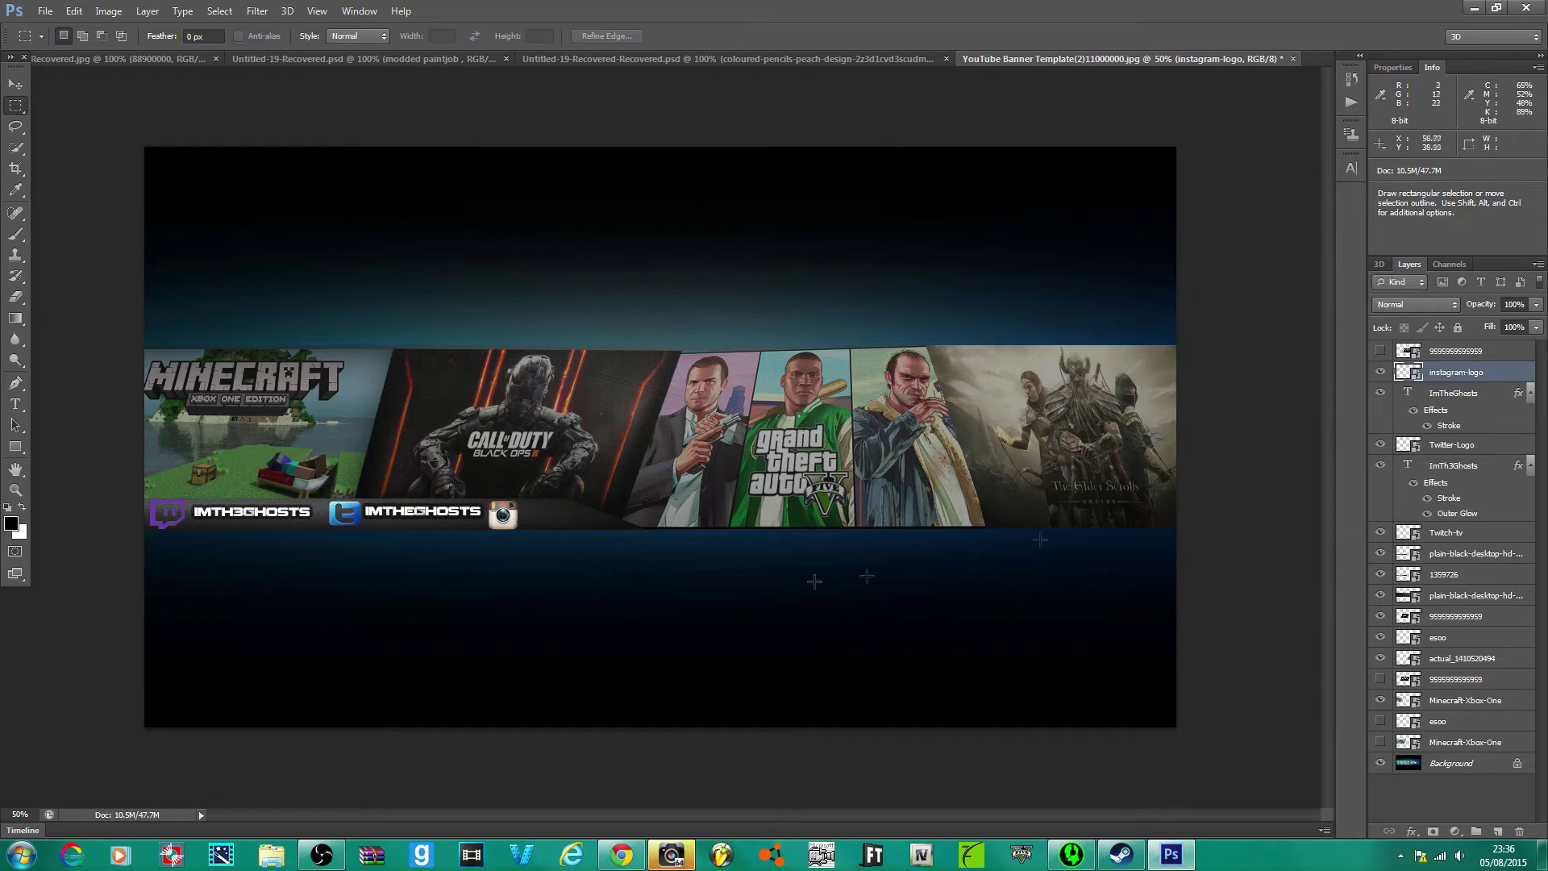
- Start a text layer in the middle of the banner and copy the channel name from the client's YouTube page in the browser
{"action": "left_click", "coordinate": [1520, 554]}
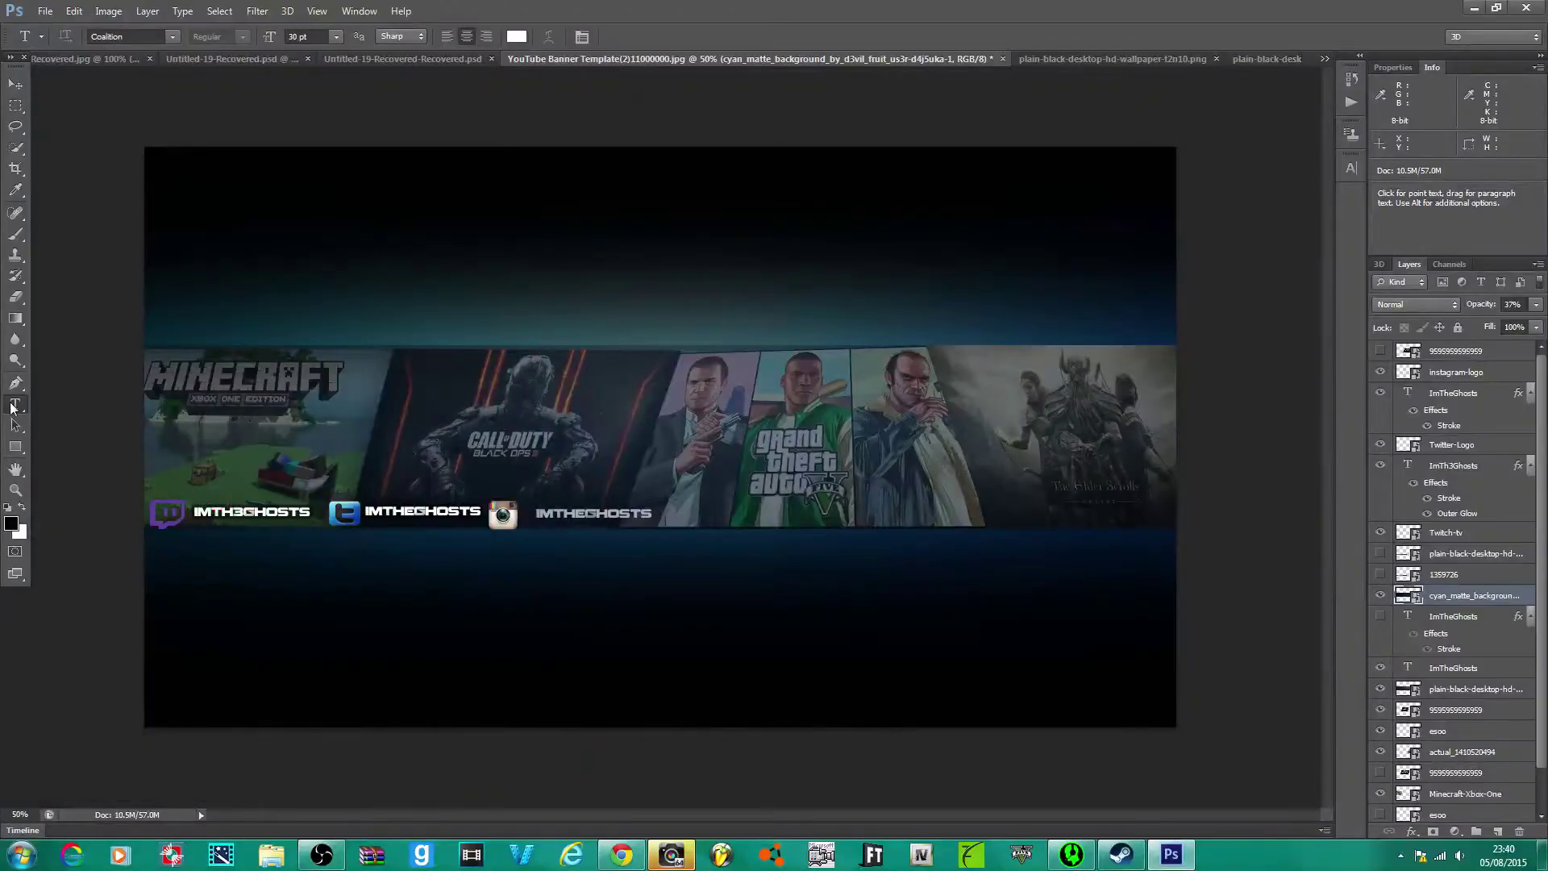
{"action": "left_click", "coordinate": [653, 404]}
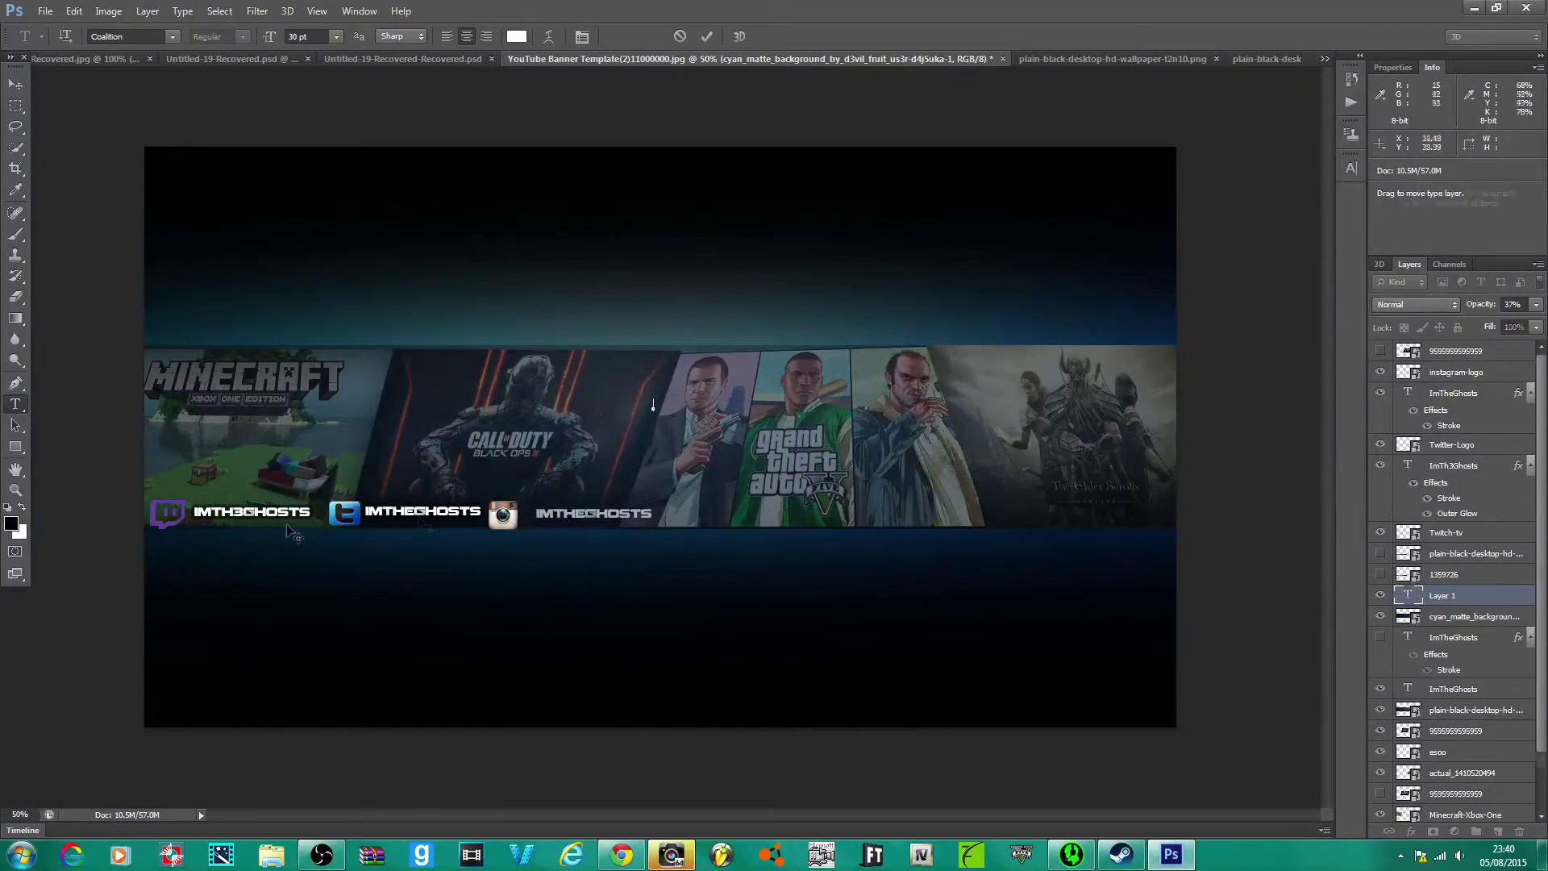
{"action": "left_click", "coordinate": [619, 859]}
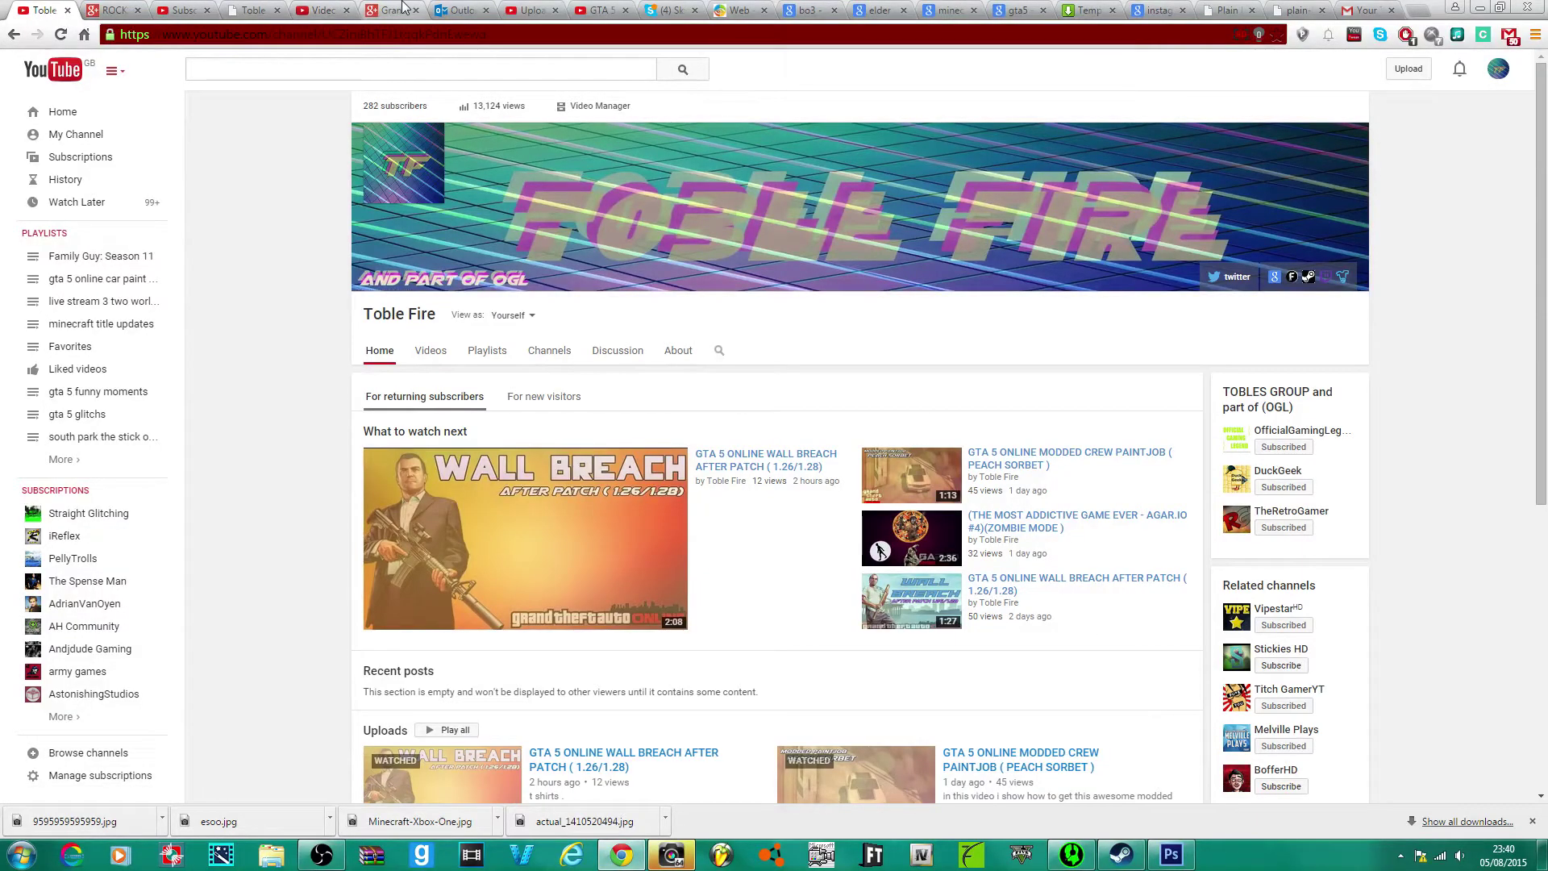
{"action": "left_click", "coordinate": [13, 34]}
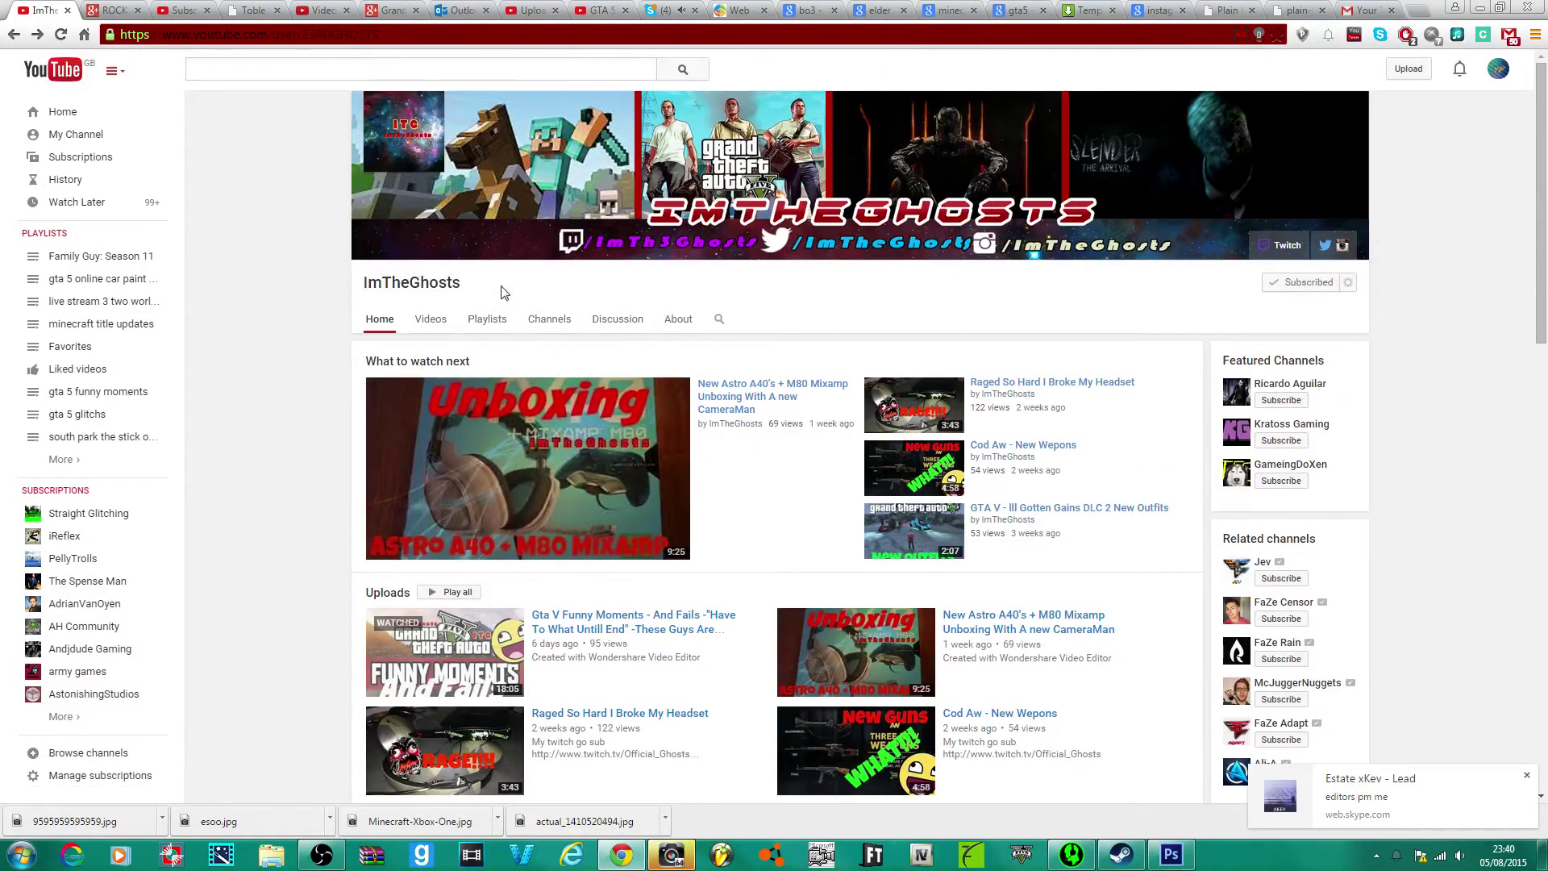
{"action": "left_click_drag", "start_coordinate": [501, 286], "coordinate": [364, 285]}
{"action": "right_click", "coordinate": [453, 288]}
{"action": "left_click", "coordinate": [520, 391]}
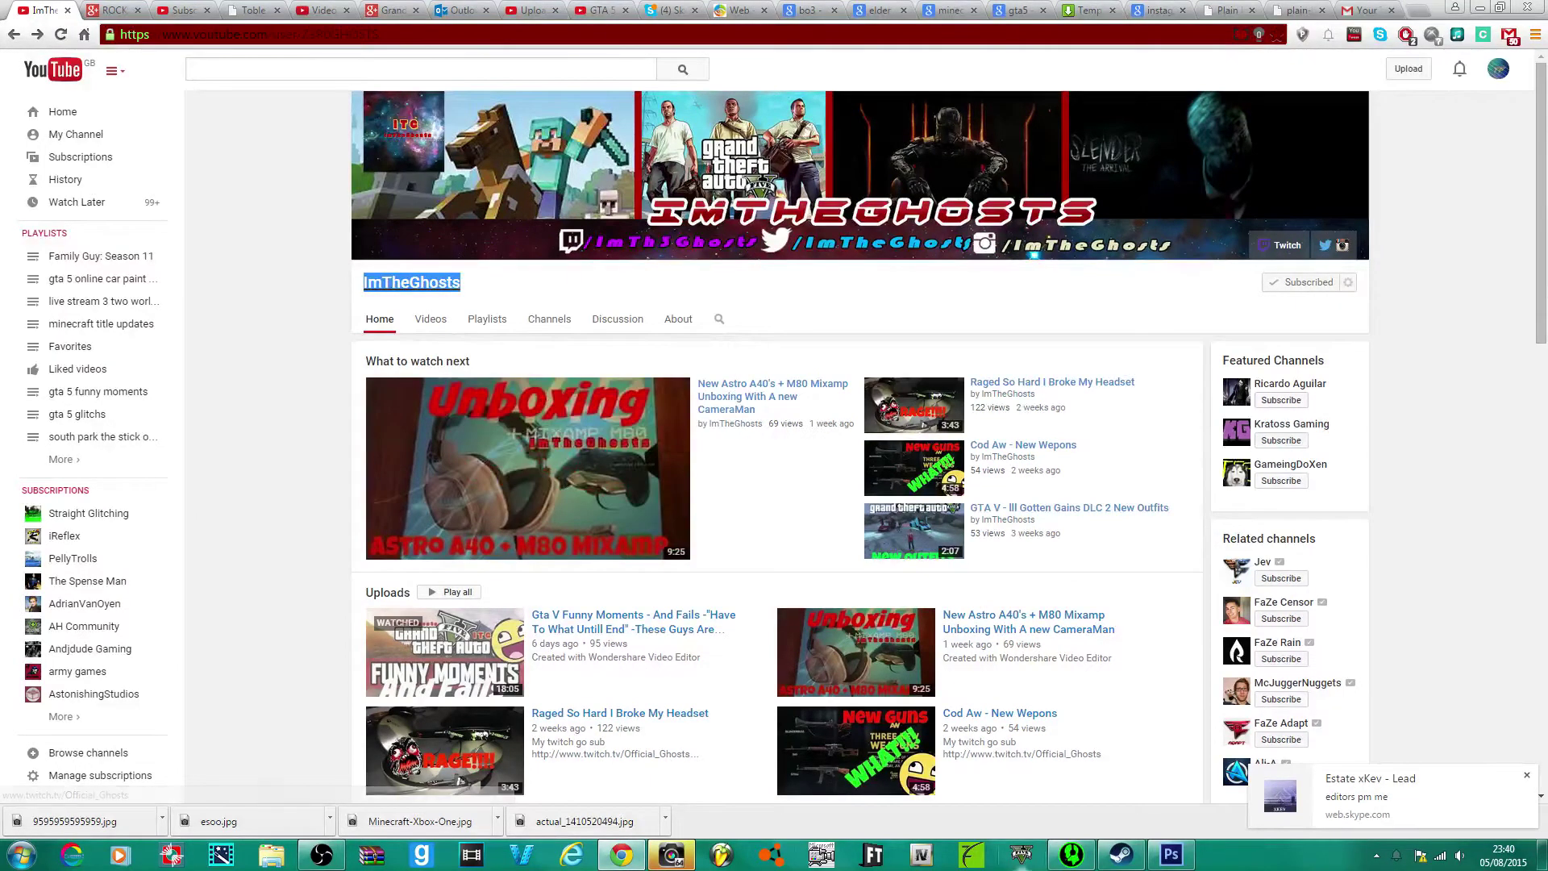
- Return to Photoshop, paste the channel name into the new text layer and set its font to Airstrike Laser
{"action": "left_click", "coordinate": [1171, 854]}
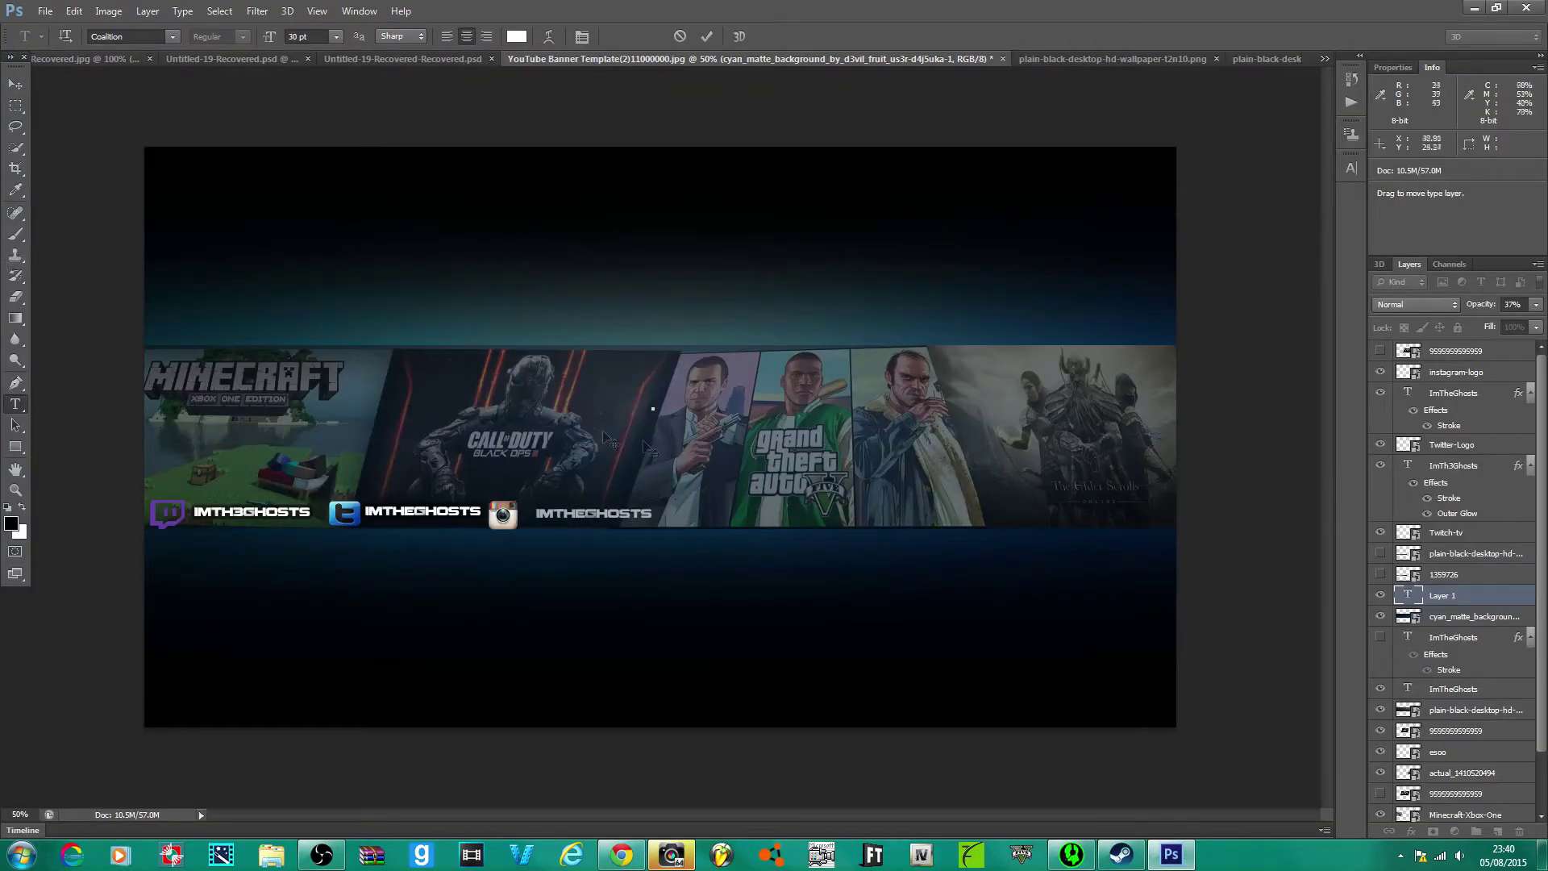
{"action": "right_click", "coordinate": [677, 413]}
{"action": "left_click", "coordinate": [753, 492]}
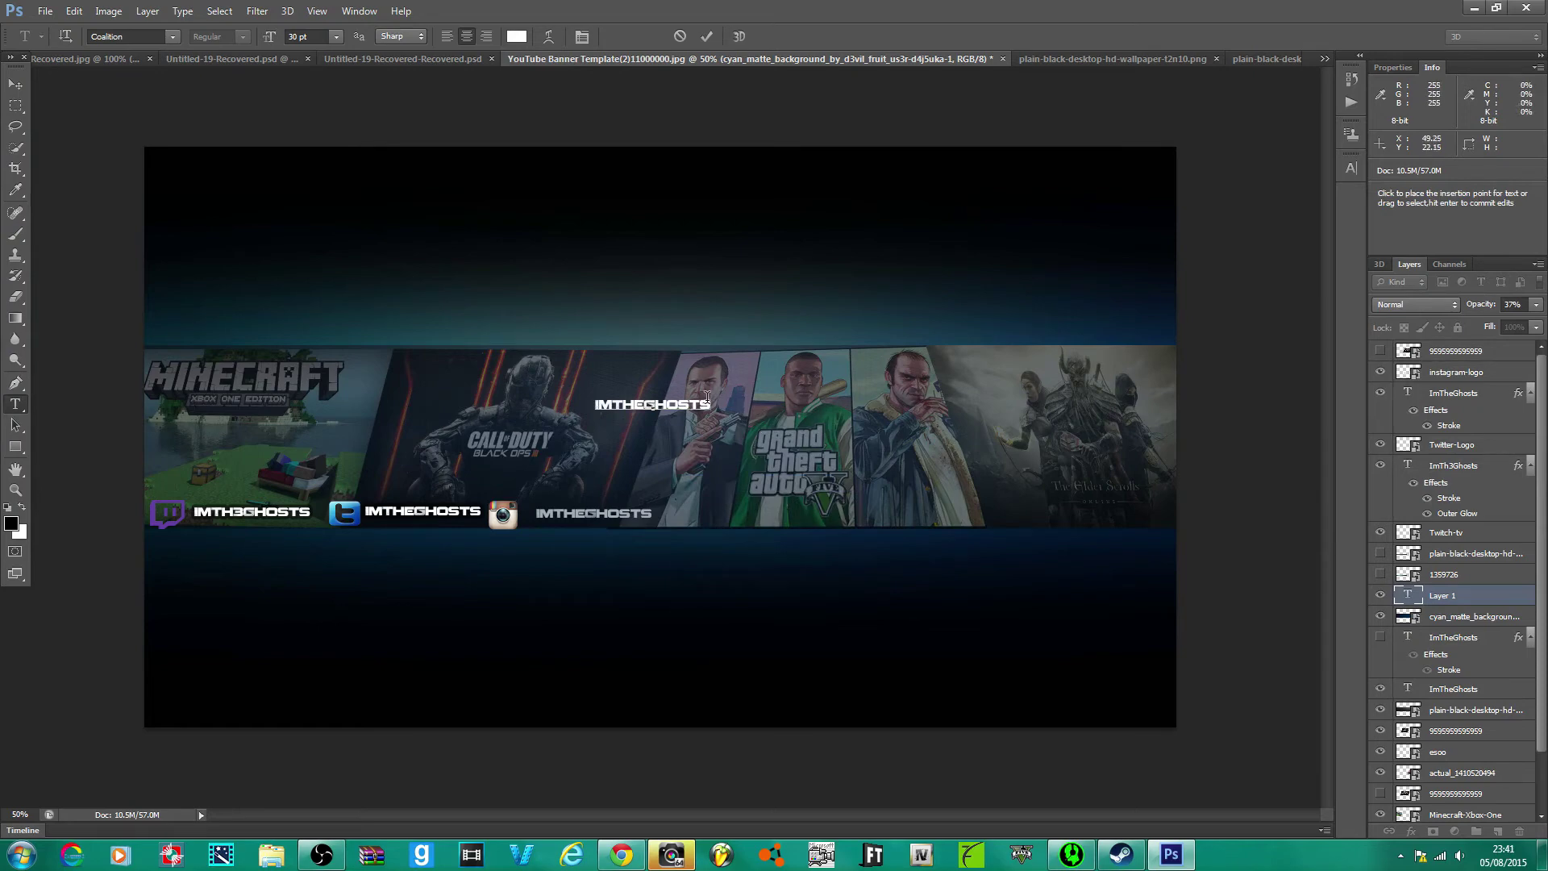
{"action": "left_click", "coordinate": [172, 37]}
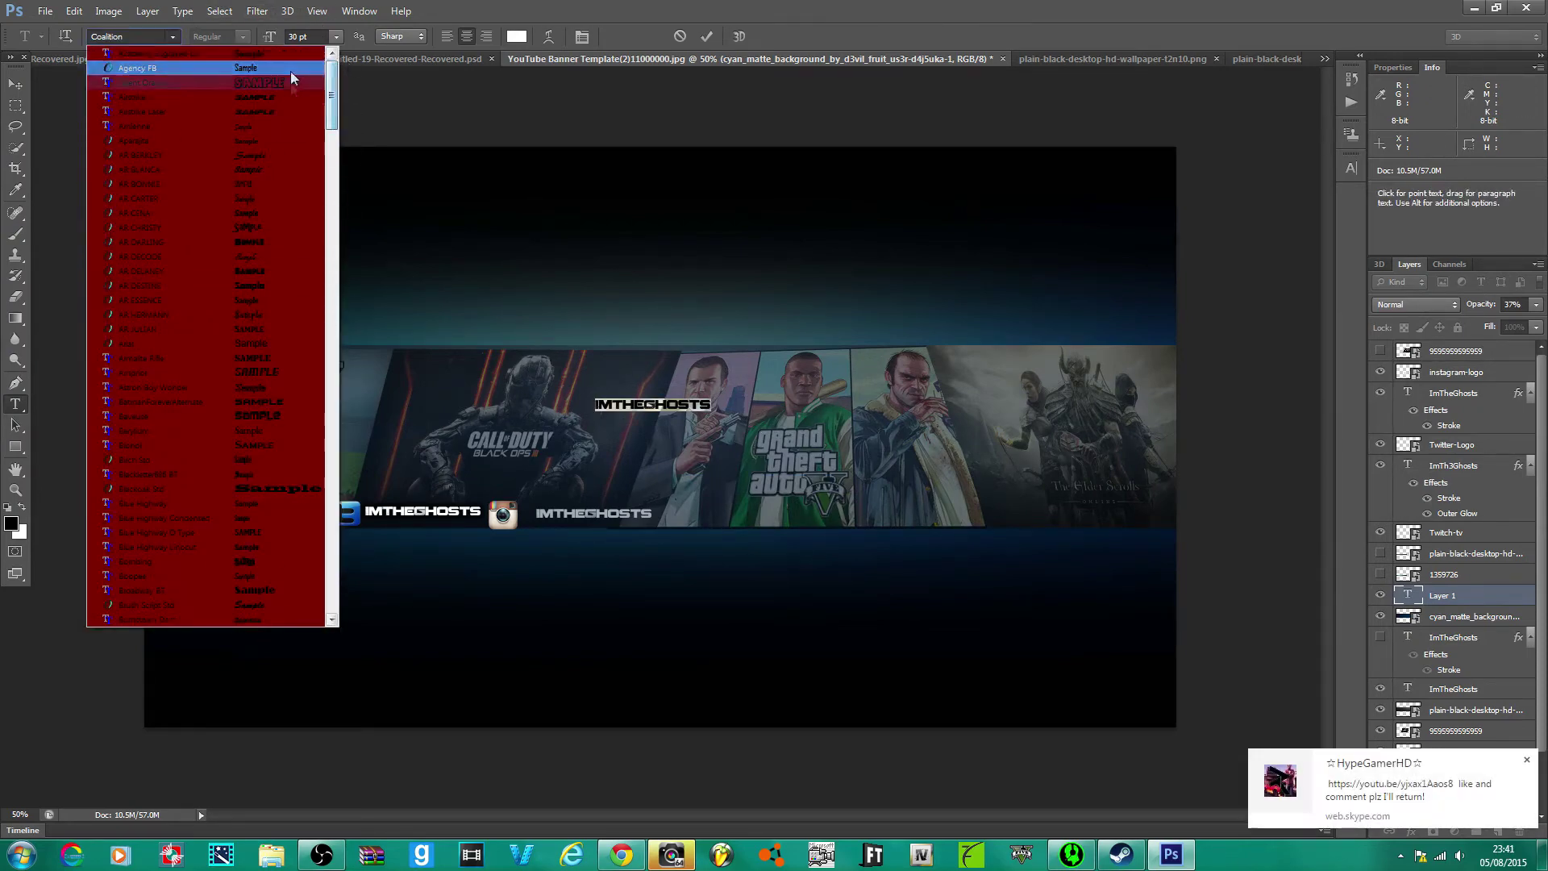
{"action": "left_click", "coordinate": [295, 111]}
- Enlarge the channel name text to 300 pt
{"action": "left_click", "coordinate": [337, 36]}
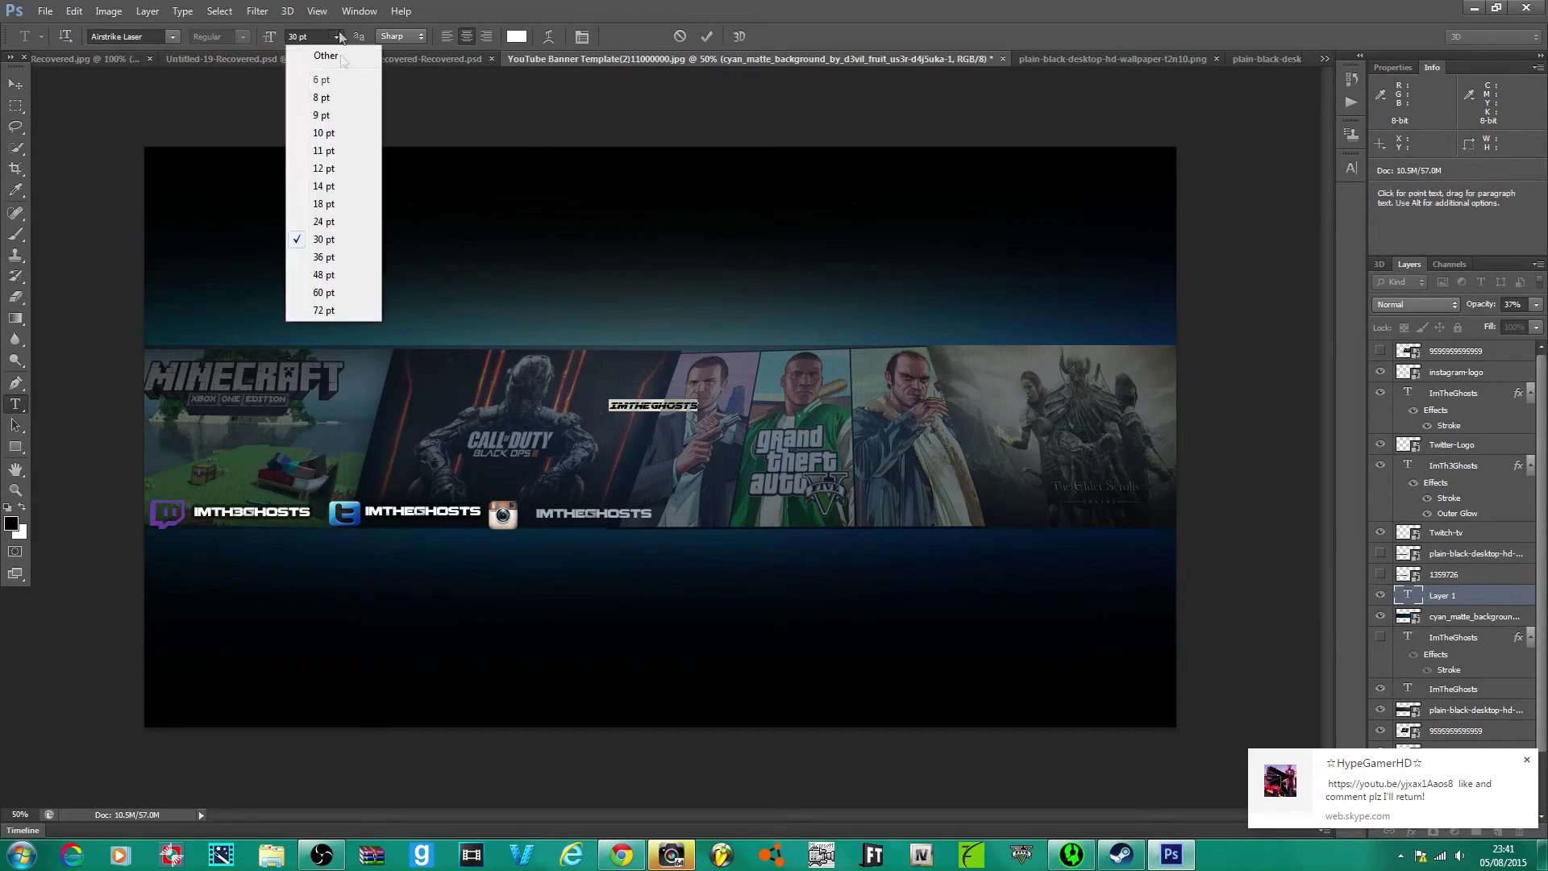
{"action": "left_click", "coordinate": [324, 310]}
{"action": "key", "text": "BackSpace"}
{"action": "key", "text": "BackSpace"}
{"action": "type", "text": "100"}
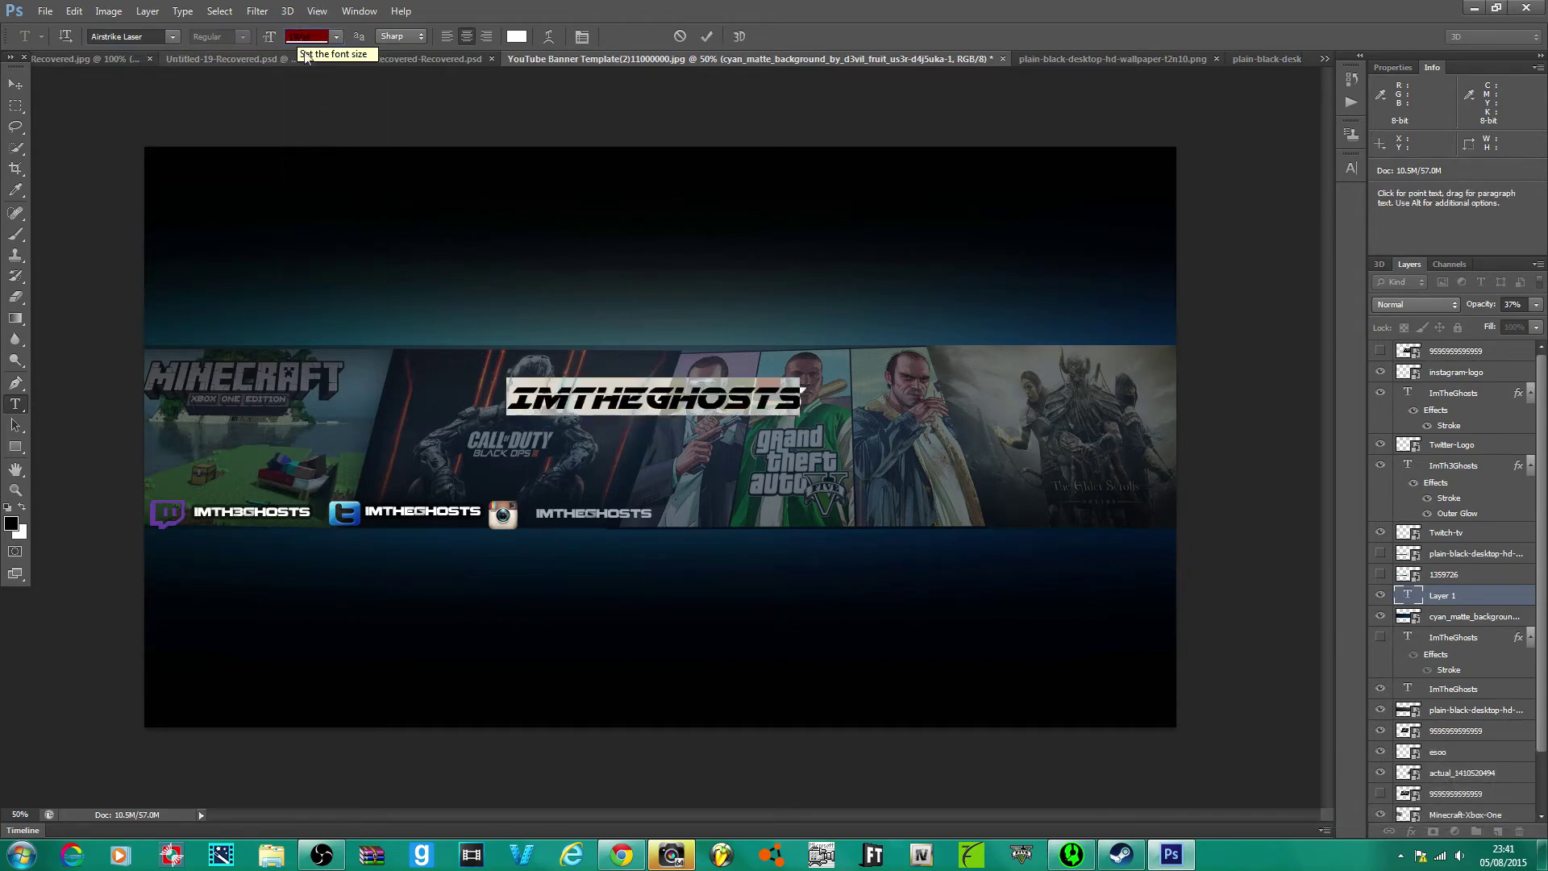
{"action": "key", "text": "BackSpace"}
{"action": "key", "text": "BackSpace"}
{"action": "type", "text": "00"}
{"action": "key", "text": "BackSpace"}
{"action": "key", "text": "BackSpace"}
{"action": "type", "text": "00"}
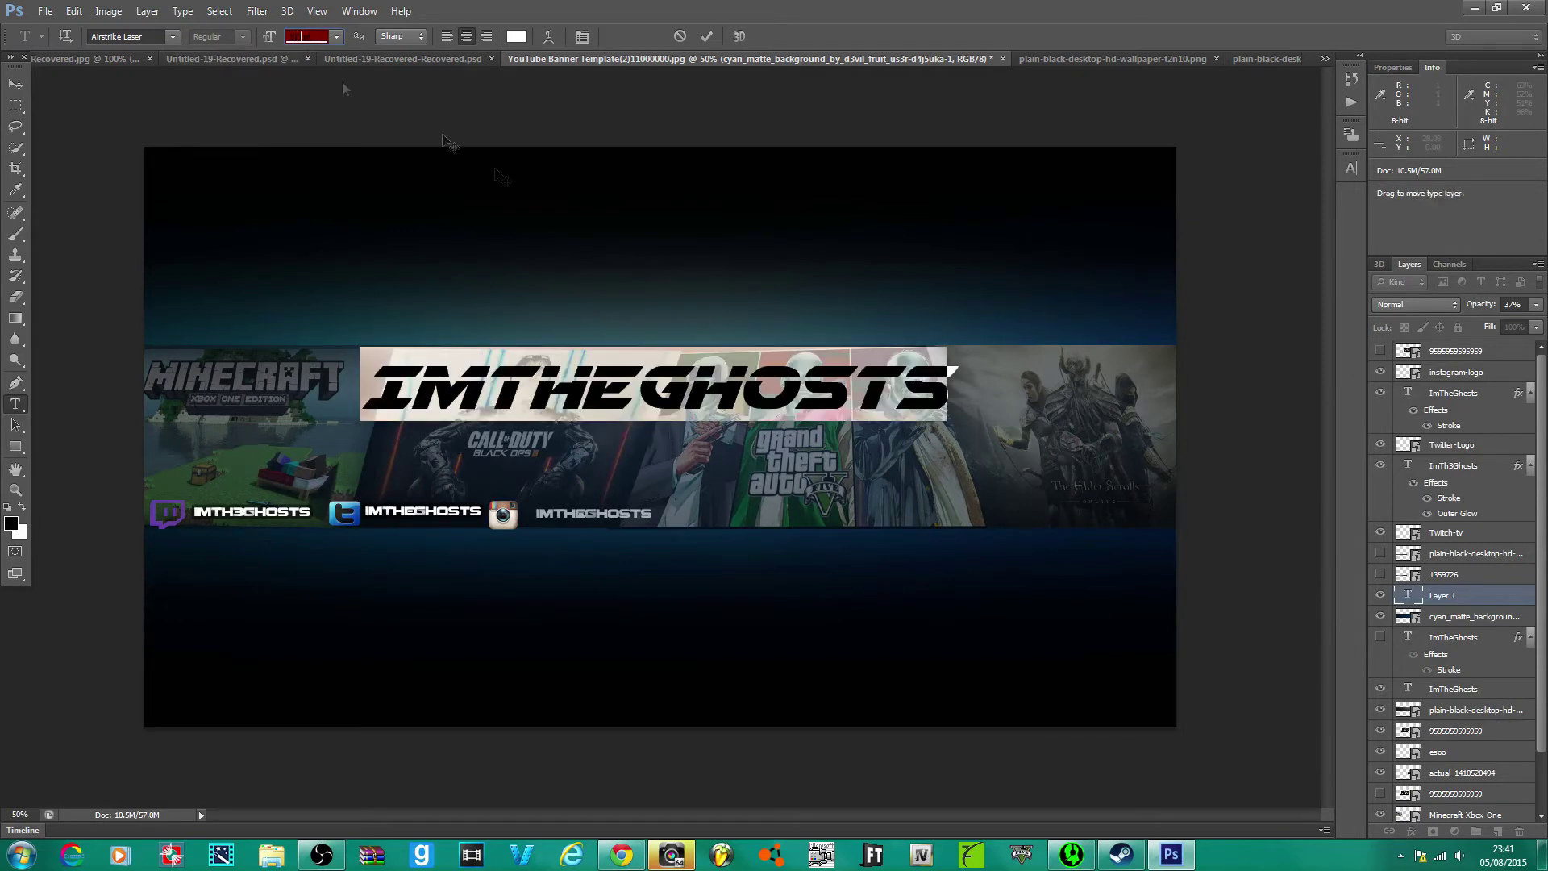
{"action": "key", "text": "BackSpace"}
{"action": "key", "text": "BackSpace"}
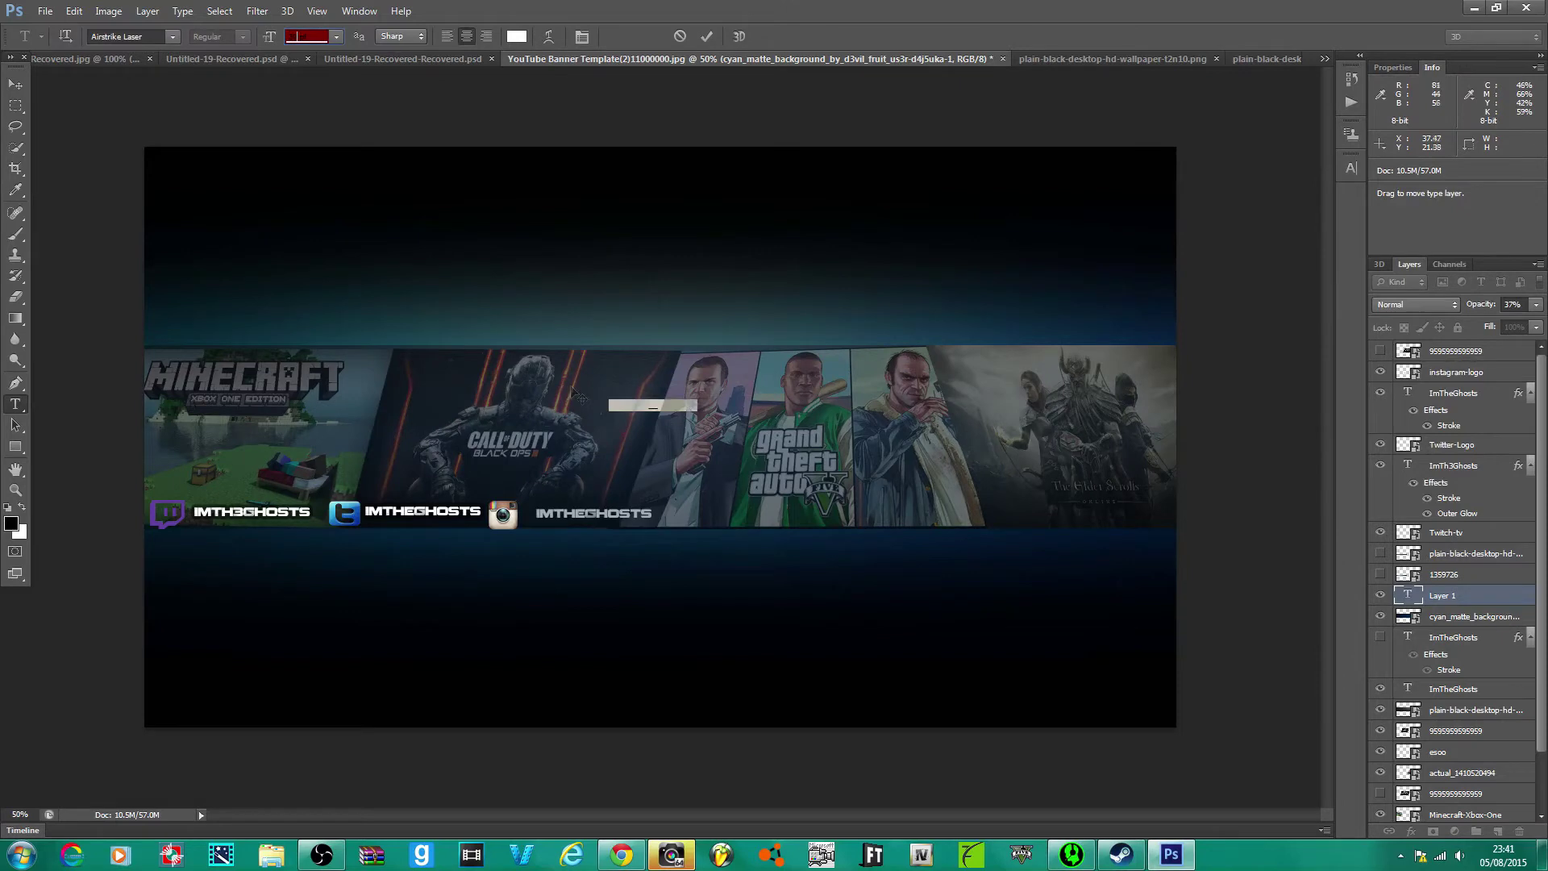
{"action": "type", "text": "00"}
{"action": "key", "text": "Return"}
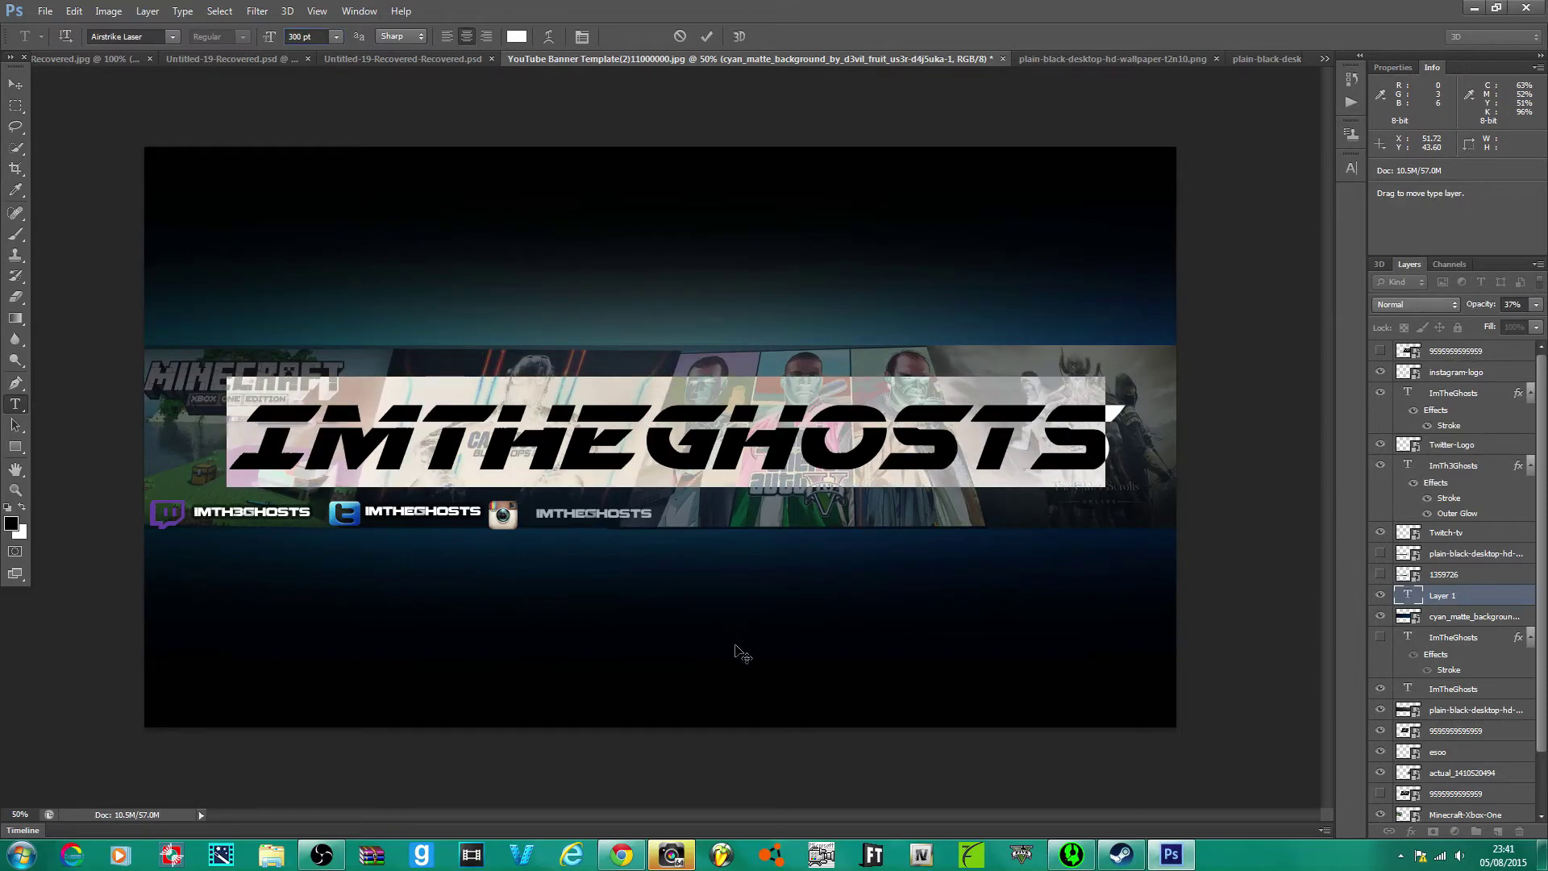
- Commit the channel name text and set its layer opacity to 39%
{"action": "key", "text": "ctrl+Return"}
{"action": "left_click", "coordinate": [1533, 306]}
{"action": "left_click_drag", "start_coordinate": [1531, 322], "coordinate": [1487, 326]}
- Reduce the whole channel name text to 200 pt and shift it slightly across the banner
{"action": "left_click_drag", "start_coordinate": [1098, 442], "coordinate": [225, 448]}
{"action": "left_click", "coordinate": [335, 37]}
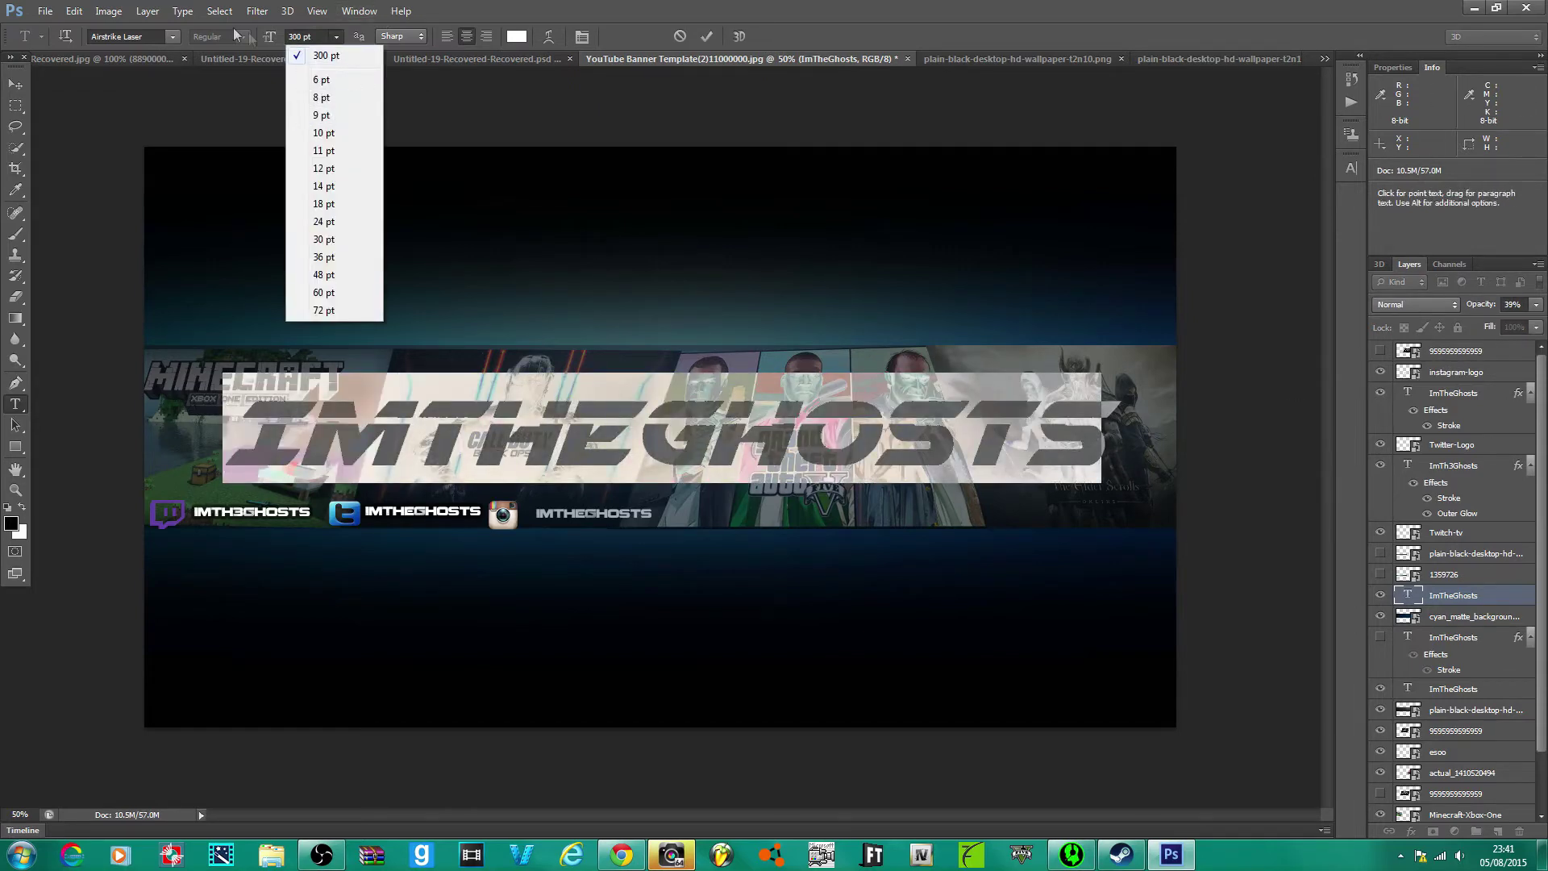
{"action": "left_click", "coordinate": [300, 37]}
{"action": "type", "text": "1"}
{"action": "key", "text": "Return"}
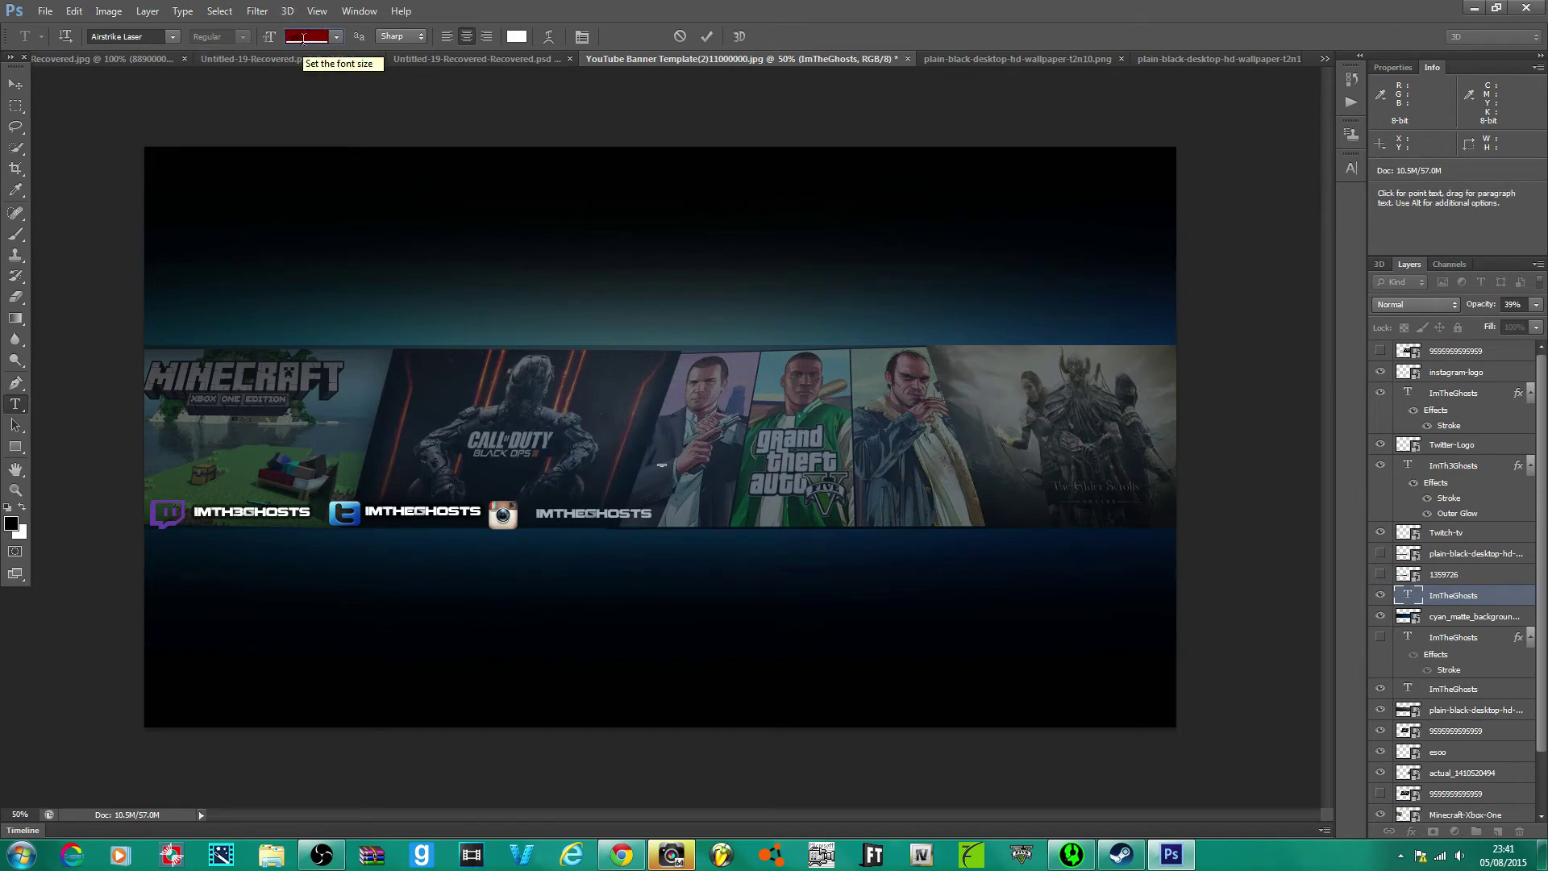
{"action": "type", "text": "200"}
{"action": "key", "text": "Return"}
{"action": "left_click_drag", "start_coordinate": [645, 633], "coordinate": [606, 624]}
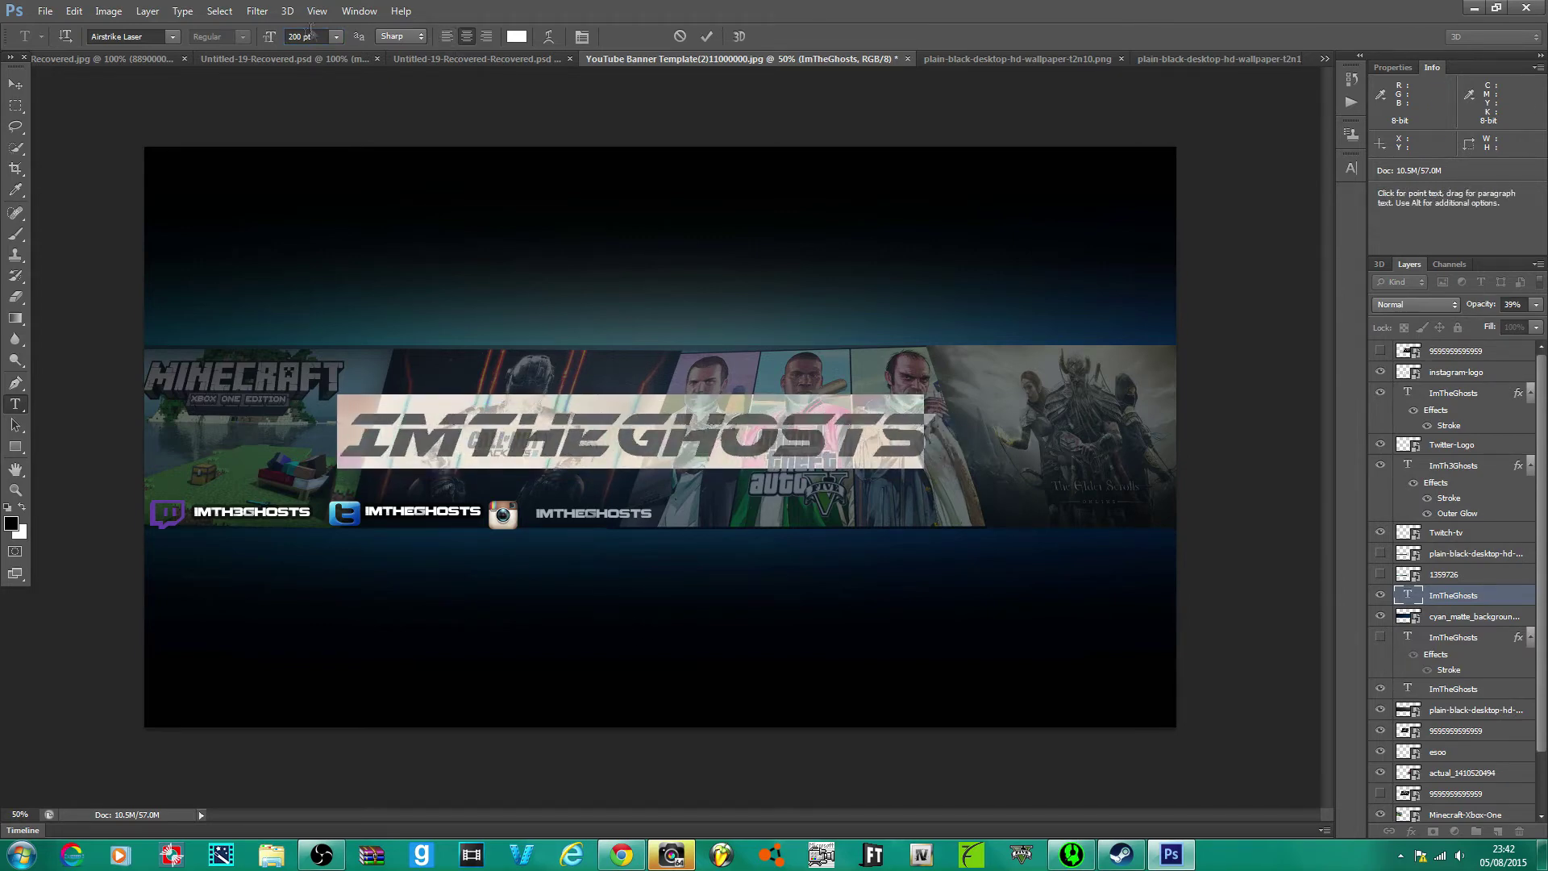
- Set the channel name text size to 250 pt and reposition it across the middle of the game images
{"action": "key", "text": "BackSpace"}
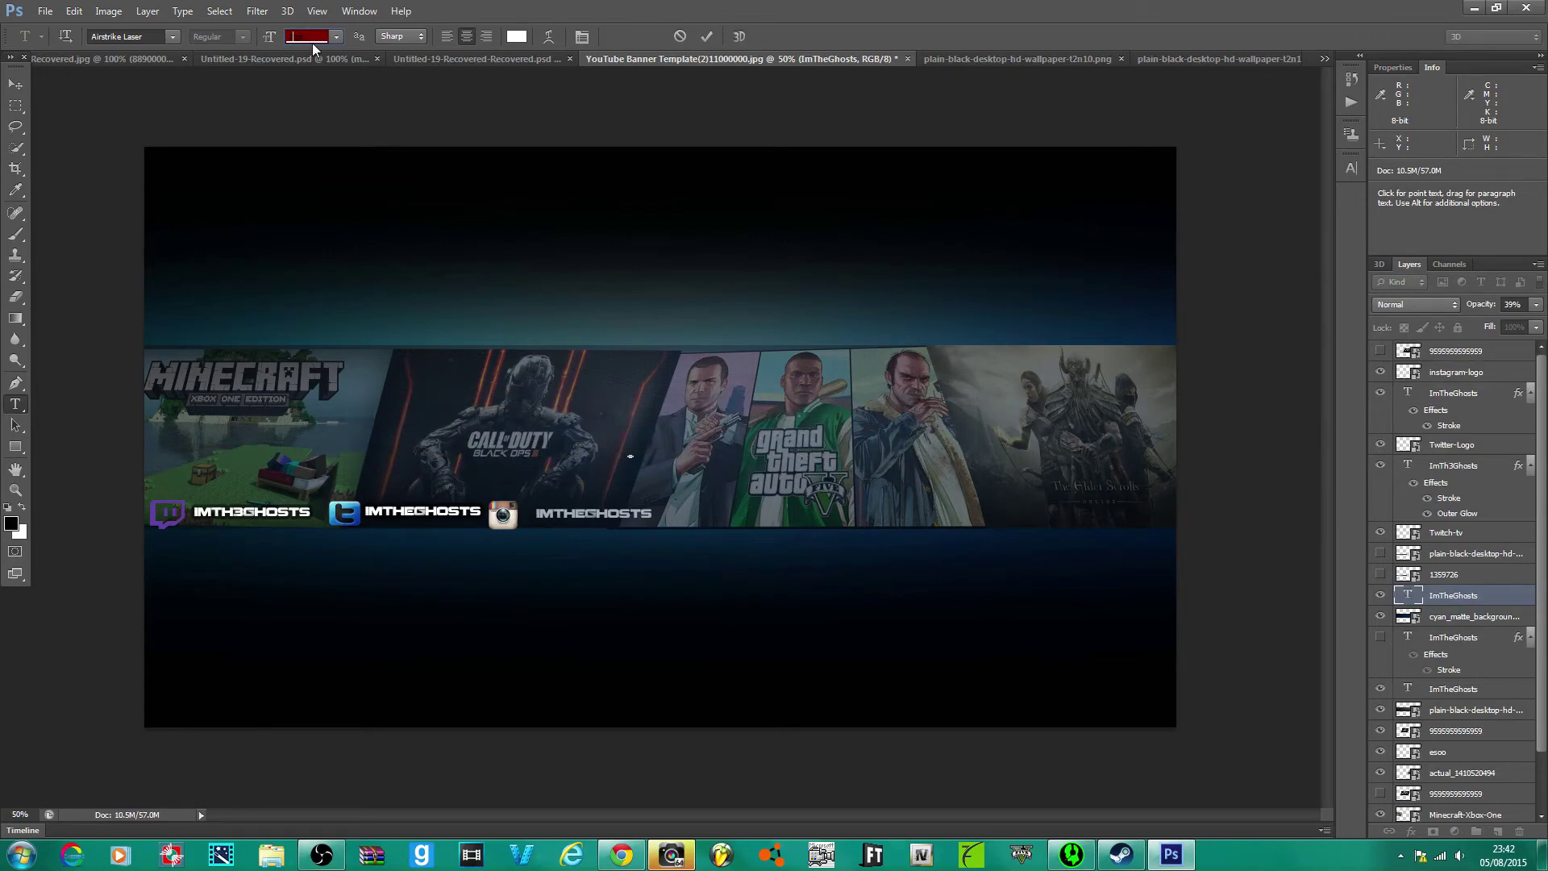
{"action": "type", "text": "0"}
{"action": "type", "text": "250"}
{"action": "key", "text": "Return"}
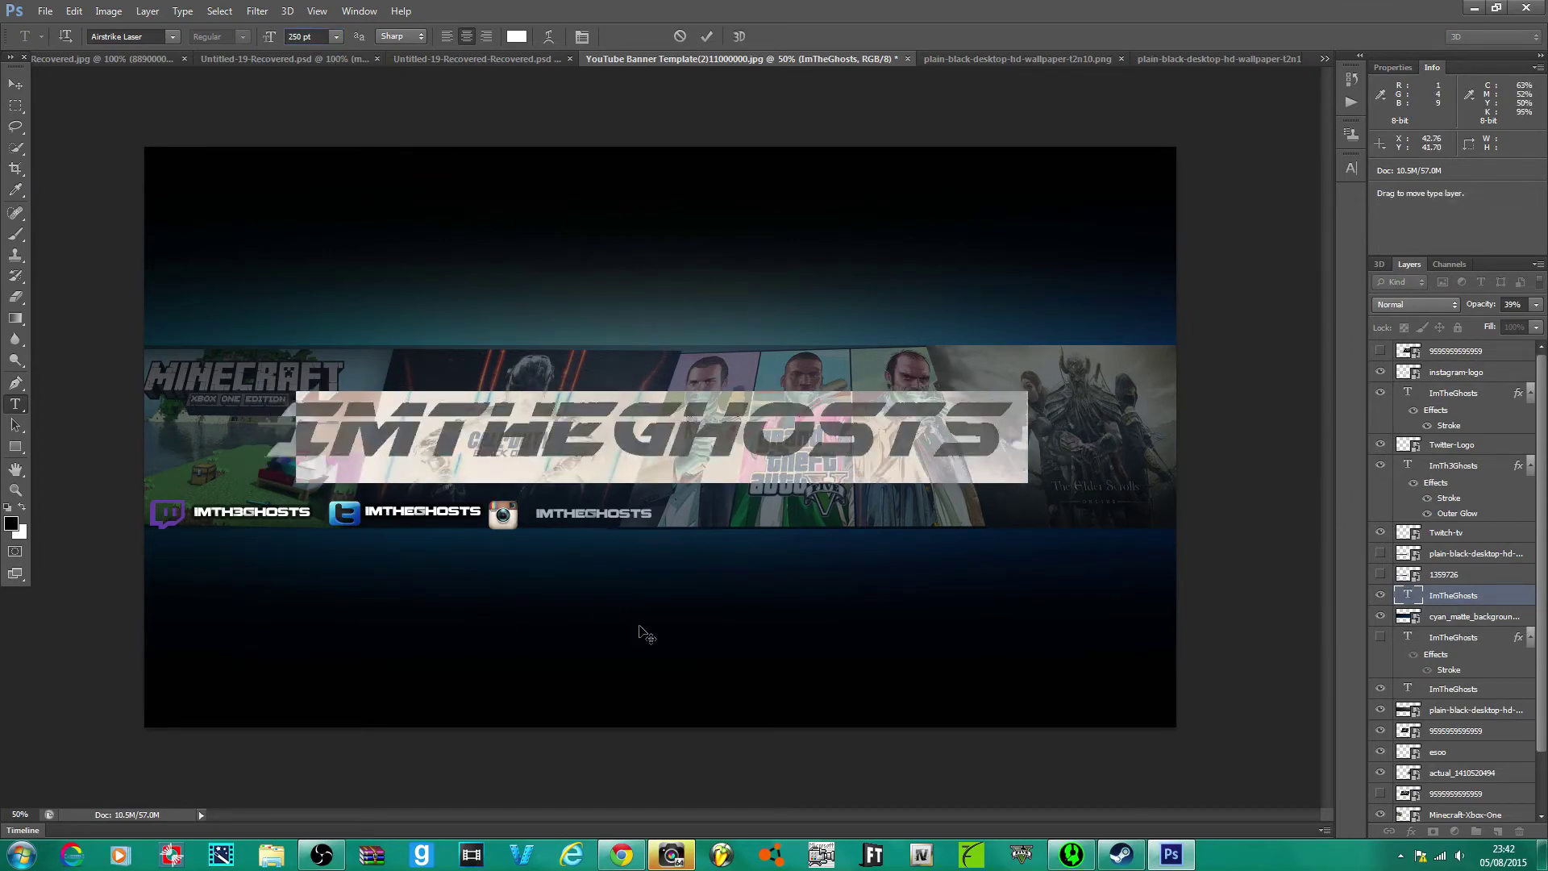
{"action": "left_click_drag", "start_coordinate": [625, 619], "coordinate": [622, 618]}
- Change the colour of the whole channel name text to blue (2a07ff)
{"action": "left_click_drag", "start_coordinate": [1019, 440], "coordinate": [287, 436]}
{"action": "left_click", "coordinate": [516, 36]}
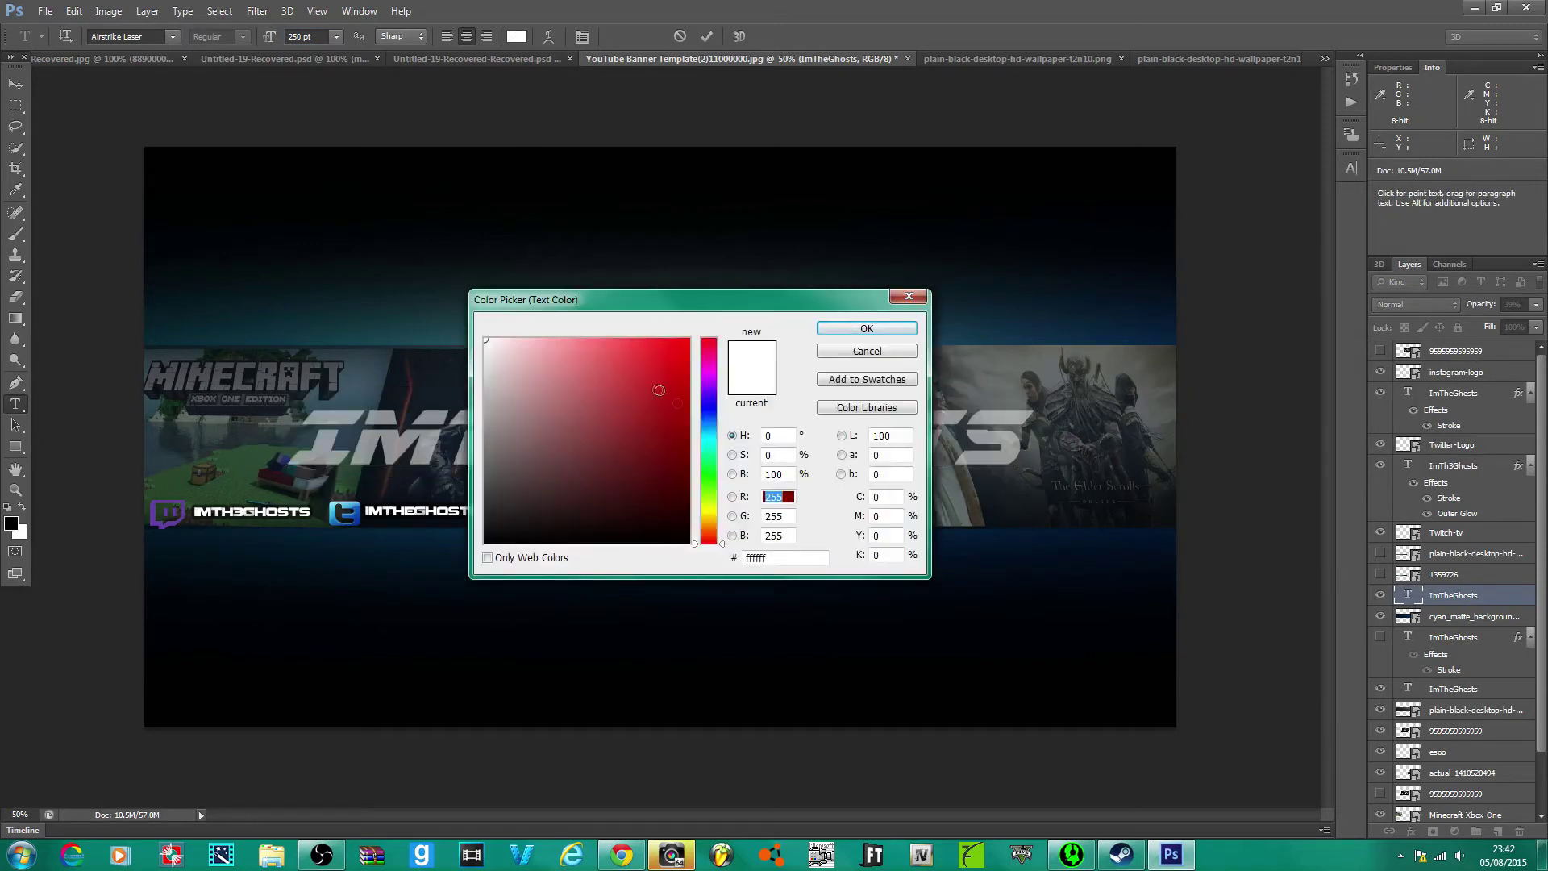
{"action": "left_click", "coordinate": [708, 411]}
{"action": "left_click", "coordinate": [687, 340]}
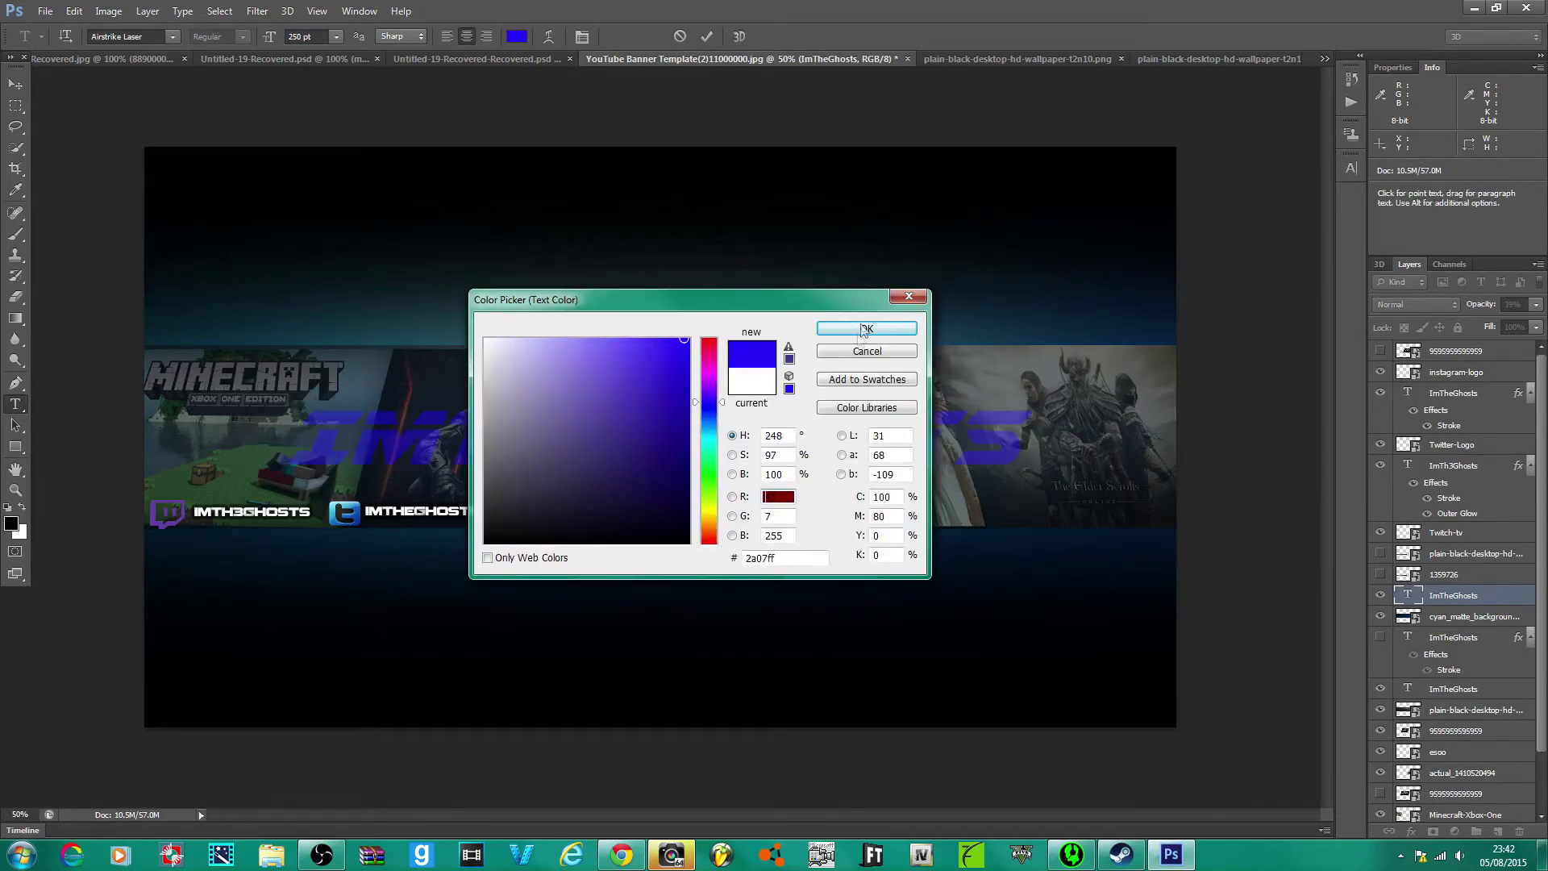
{"action": "left_click", "coordinate": [860, 326]}
- Change the colour of the whole channel name text to light blue
{"action": "left_click", "coordinate": [1004, 449]}
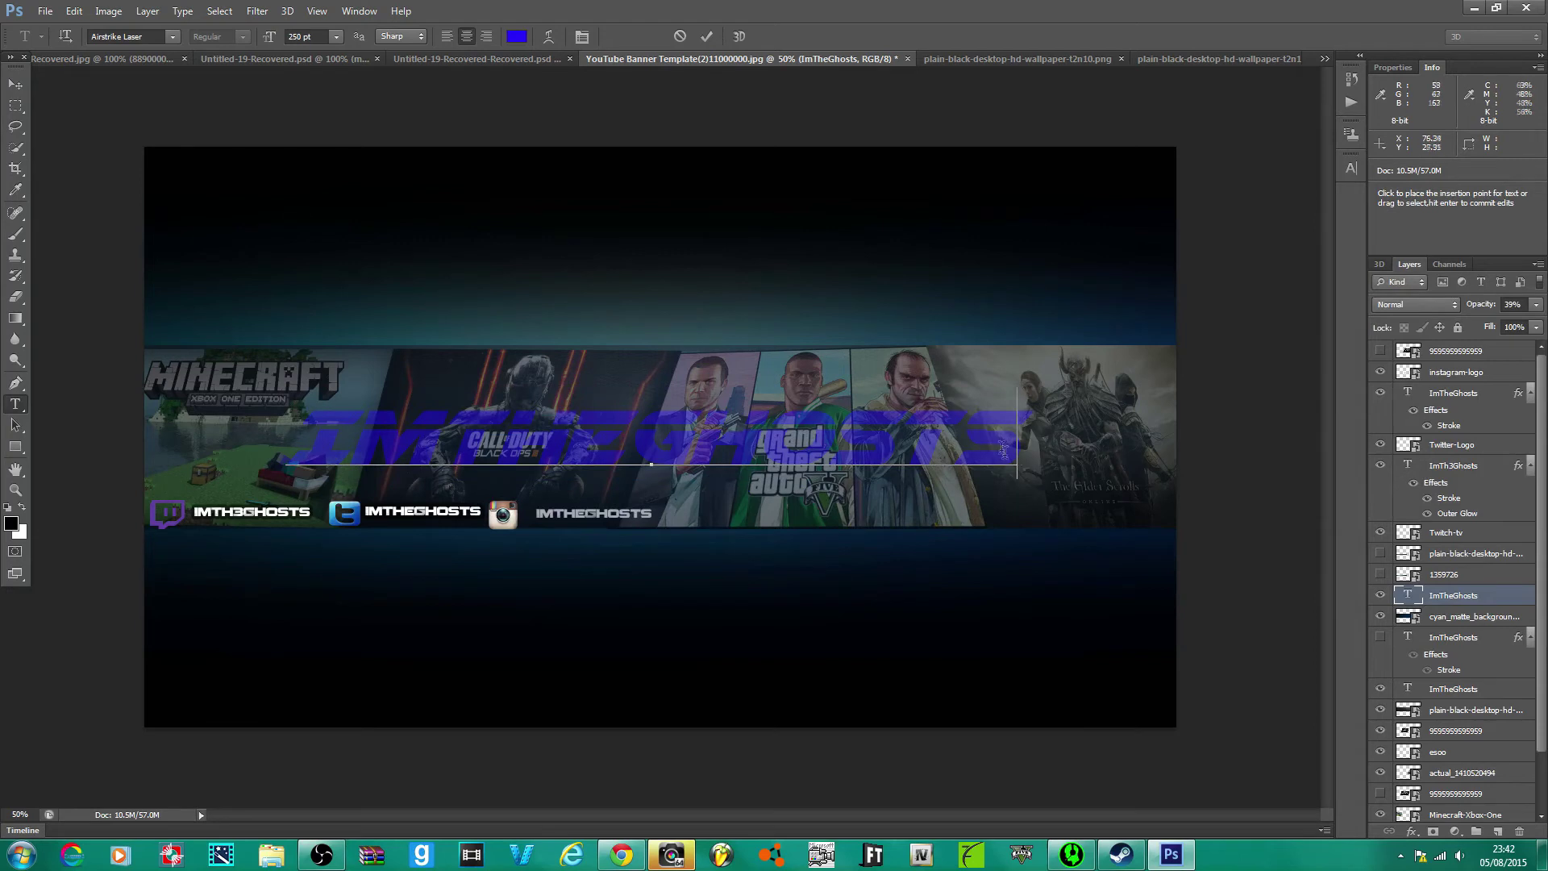
{"action": "left_click_drag", "start_coordinate": [1021, 449], "coordinate": [517, 83]}
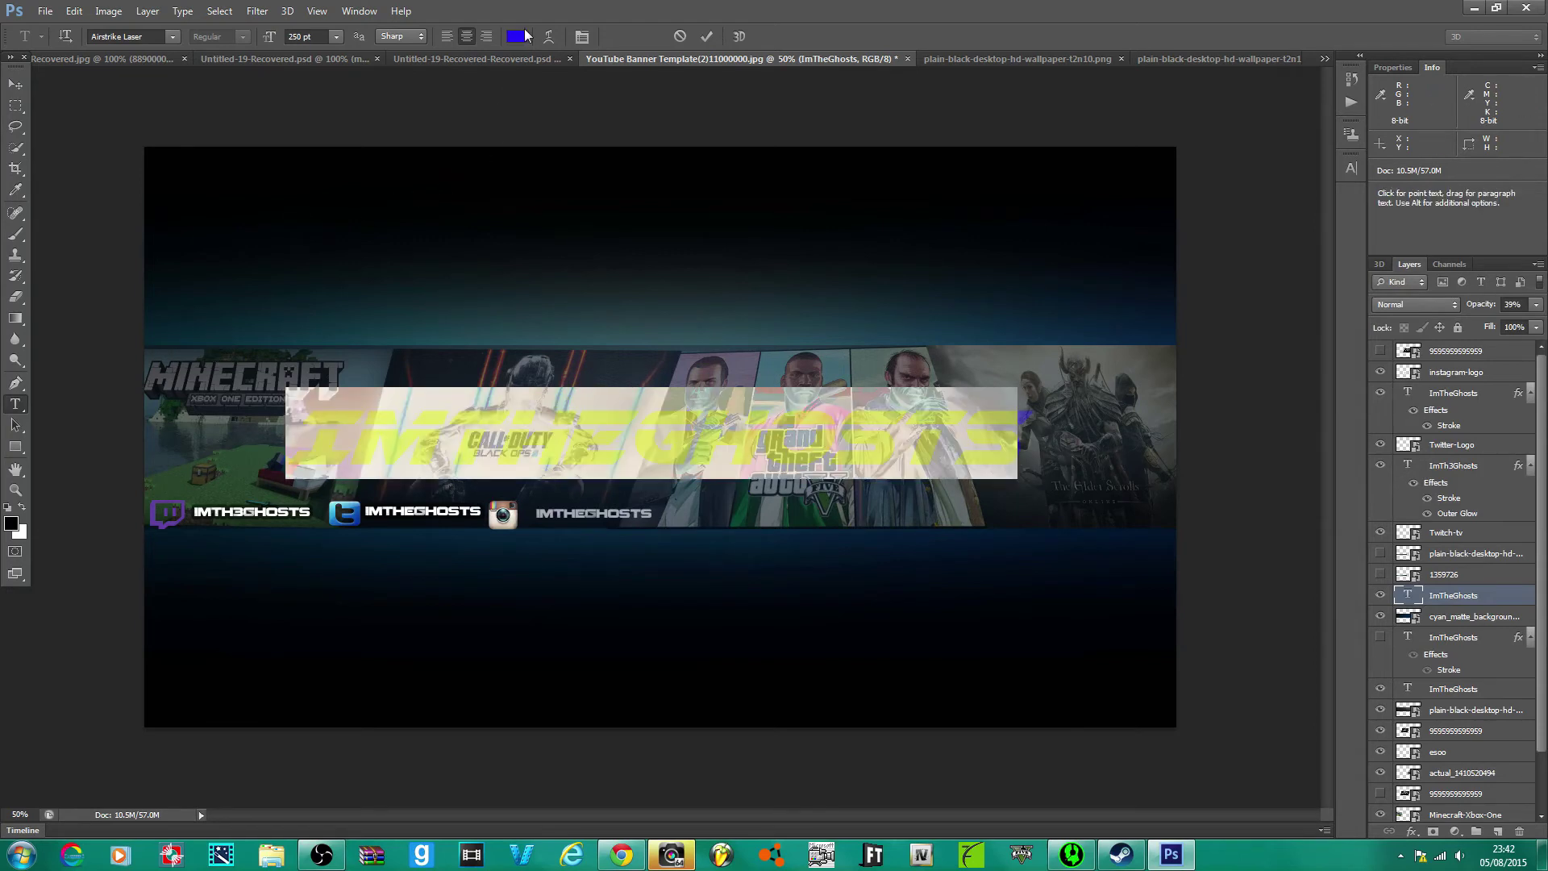
{"action": "left_click", "coordinate": [520, 37]}
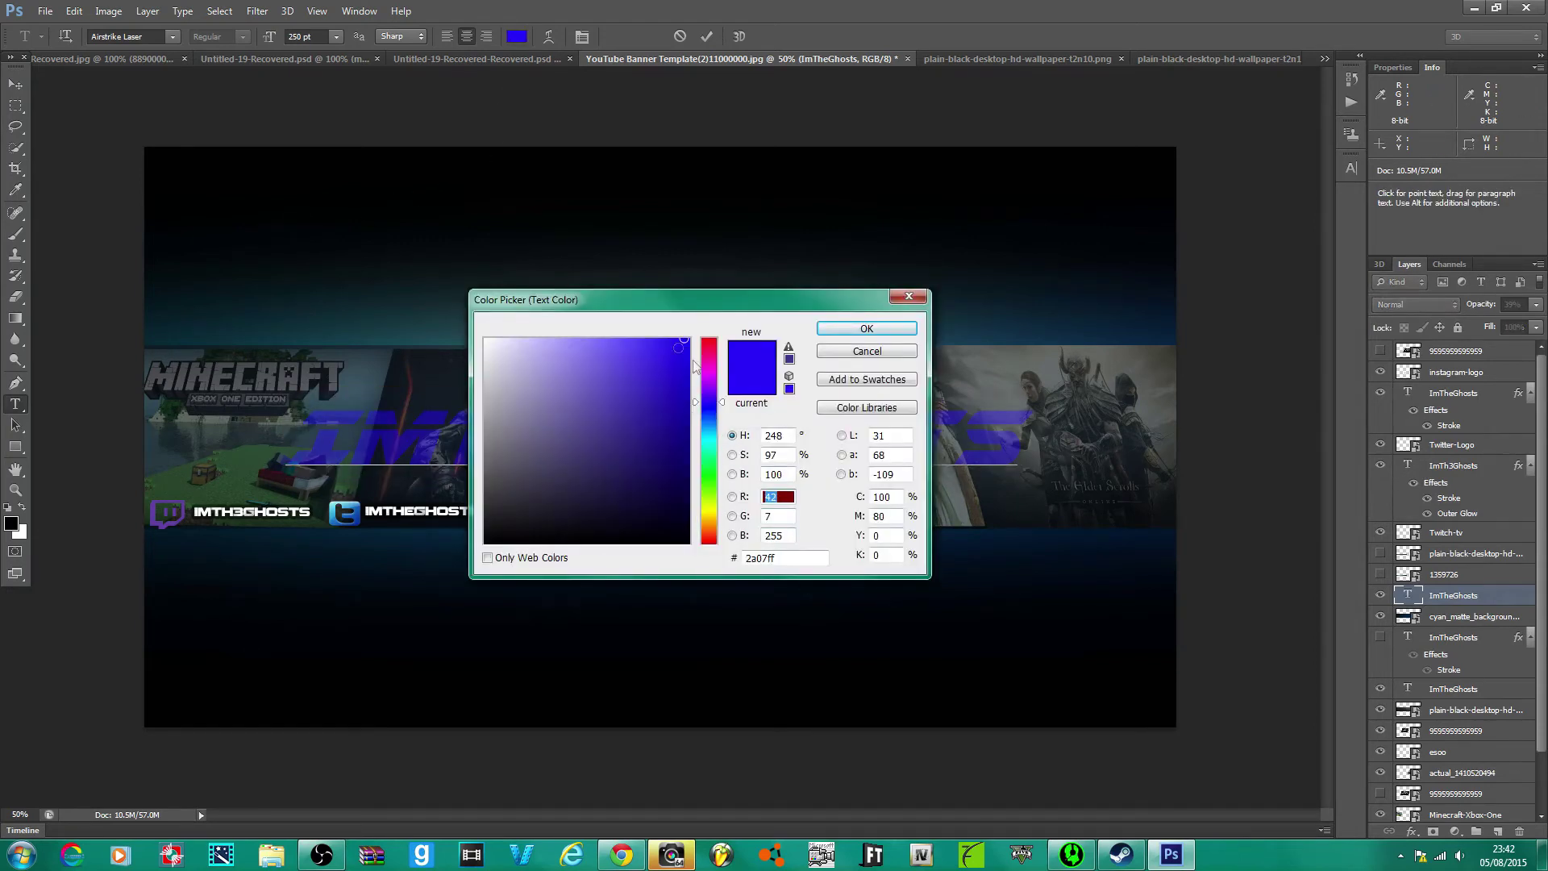
{"action": "left_click_drag", "start_coordinate": [694, 366], "coordinate": [704, 432]}
{"action": "left_click", "coordinate": [866, 328]}
{"action": "left_click", "coordinate": [1027, 423]}
- Set the channel name layer's opacity to 70% and move the text slightly down and left over the game images
{"action": "left_click", "coordinate": [1538, 304]}
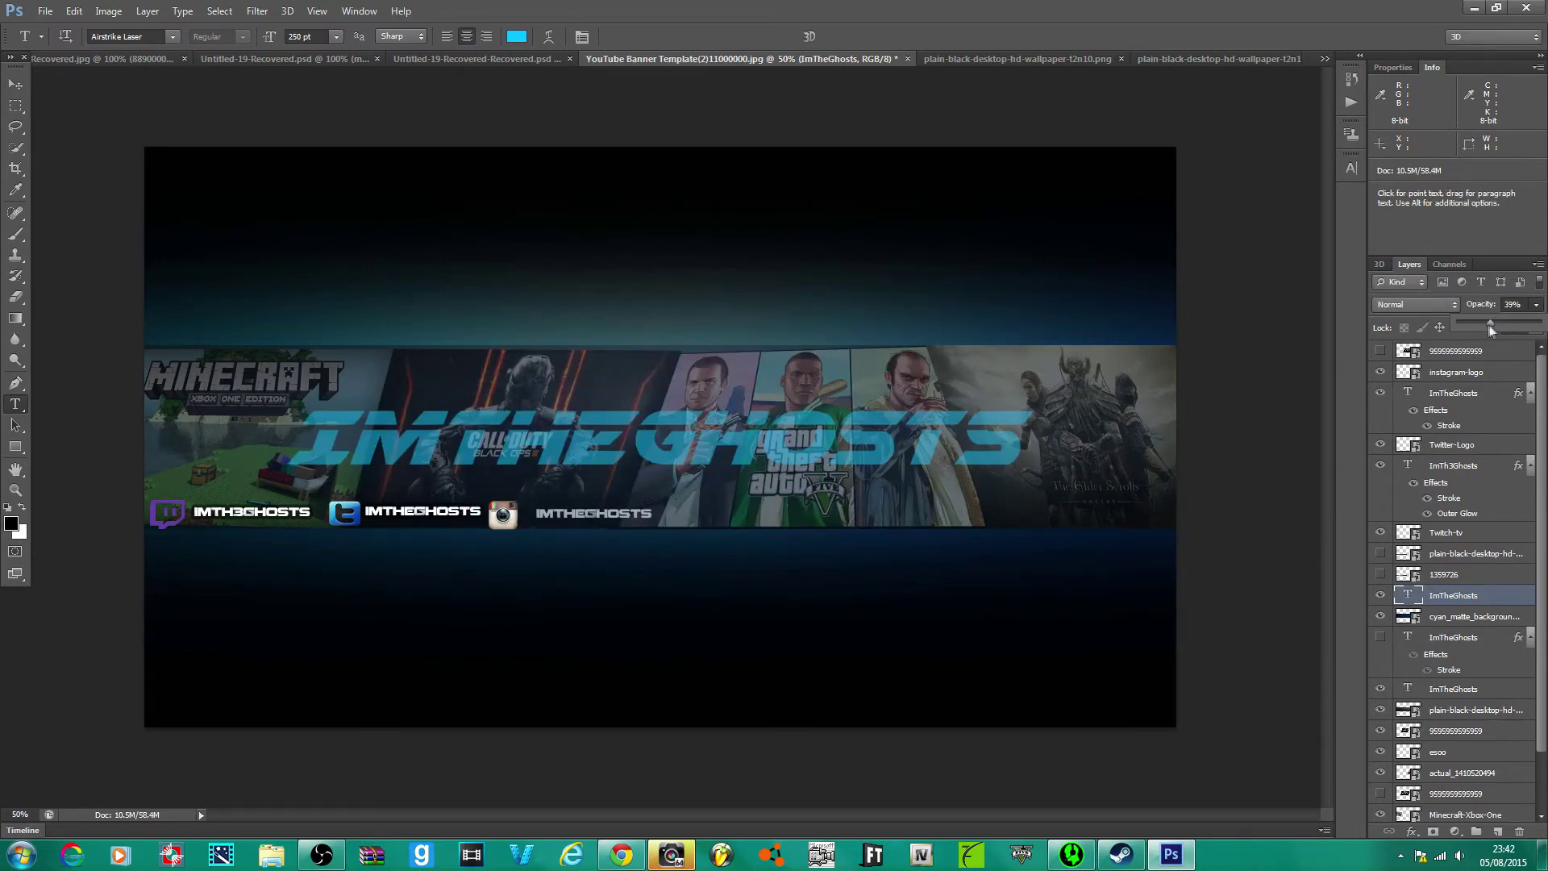
{"action": "left_click_drag", "start_coordinate": [1472, 325], "coordinate": [1544, 337]}
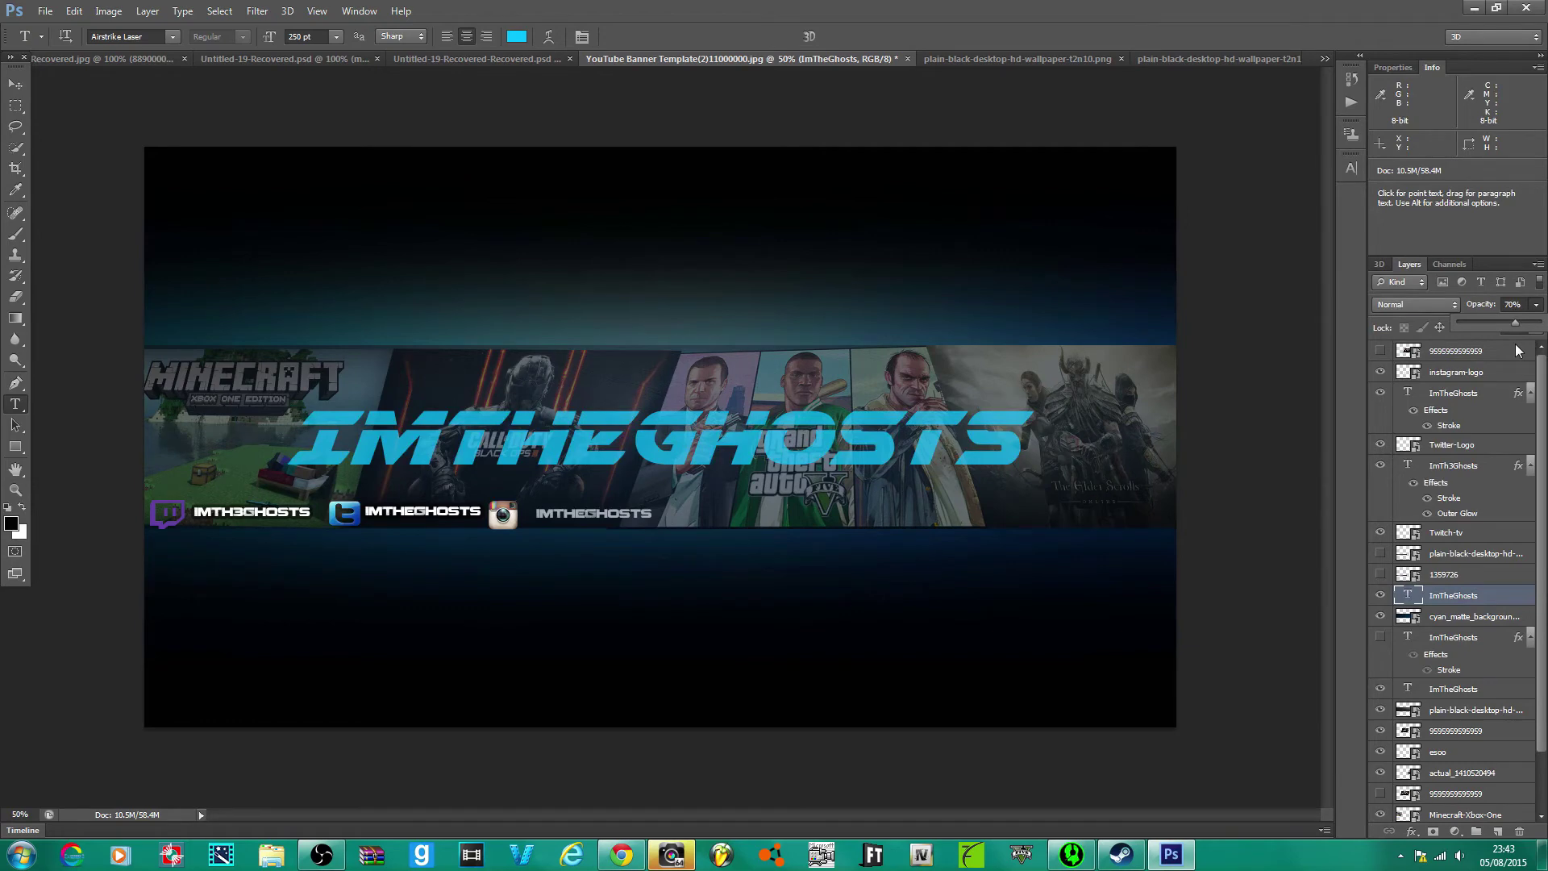
{"action": "left_click", "coordinate": [1022, 439]}
{"action": "left_click_drag", "start_coordinate": [795, 606], "coordinate": [782, 612]}
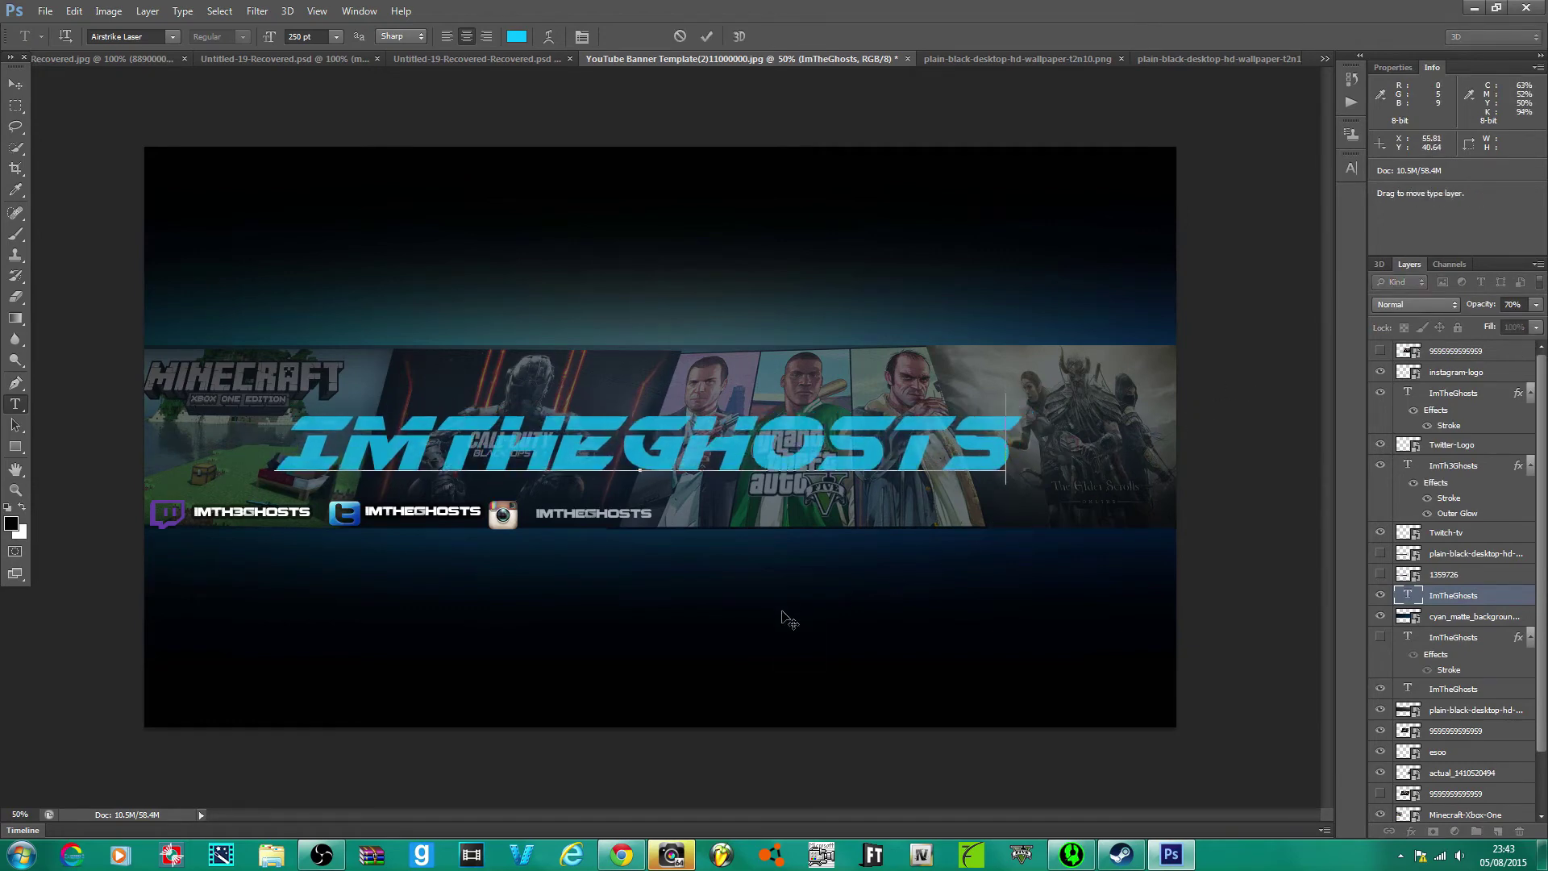
{"action": "left_click", "coordinate": [15, 105]}
- Add a thin stroke to the channel name text through its layer style
{"action": "double_click", "coordinate": [1492, 600]}
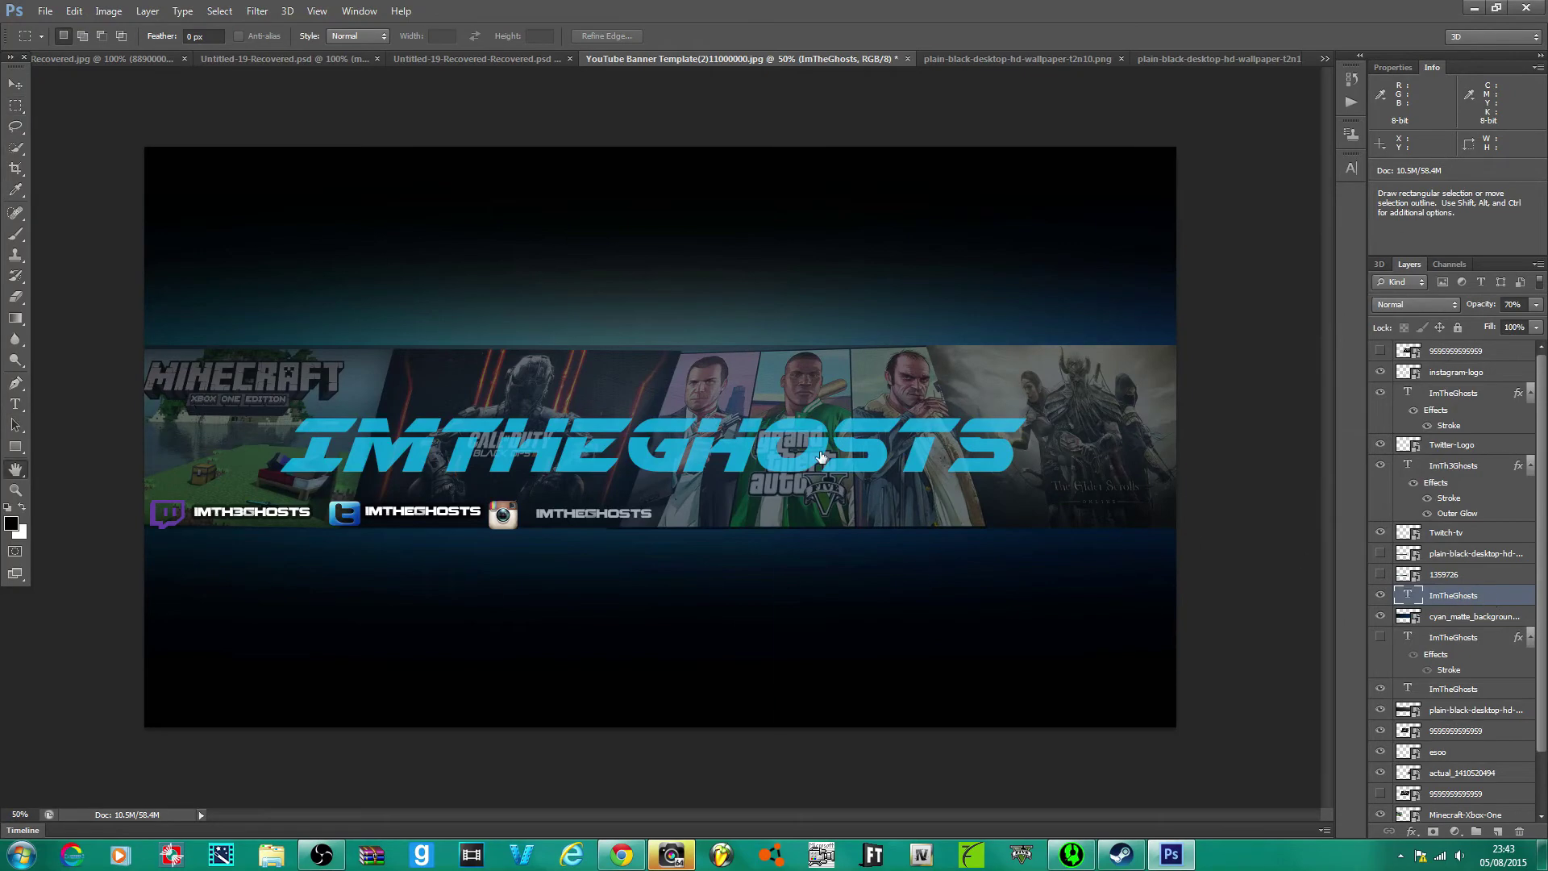
{"action": "left_click", "coordinate": [820, 470]}
{"action": "left_click_drag", "start_coordinate": [1006, 406], "coordinate": [1011, 409]}
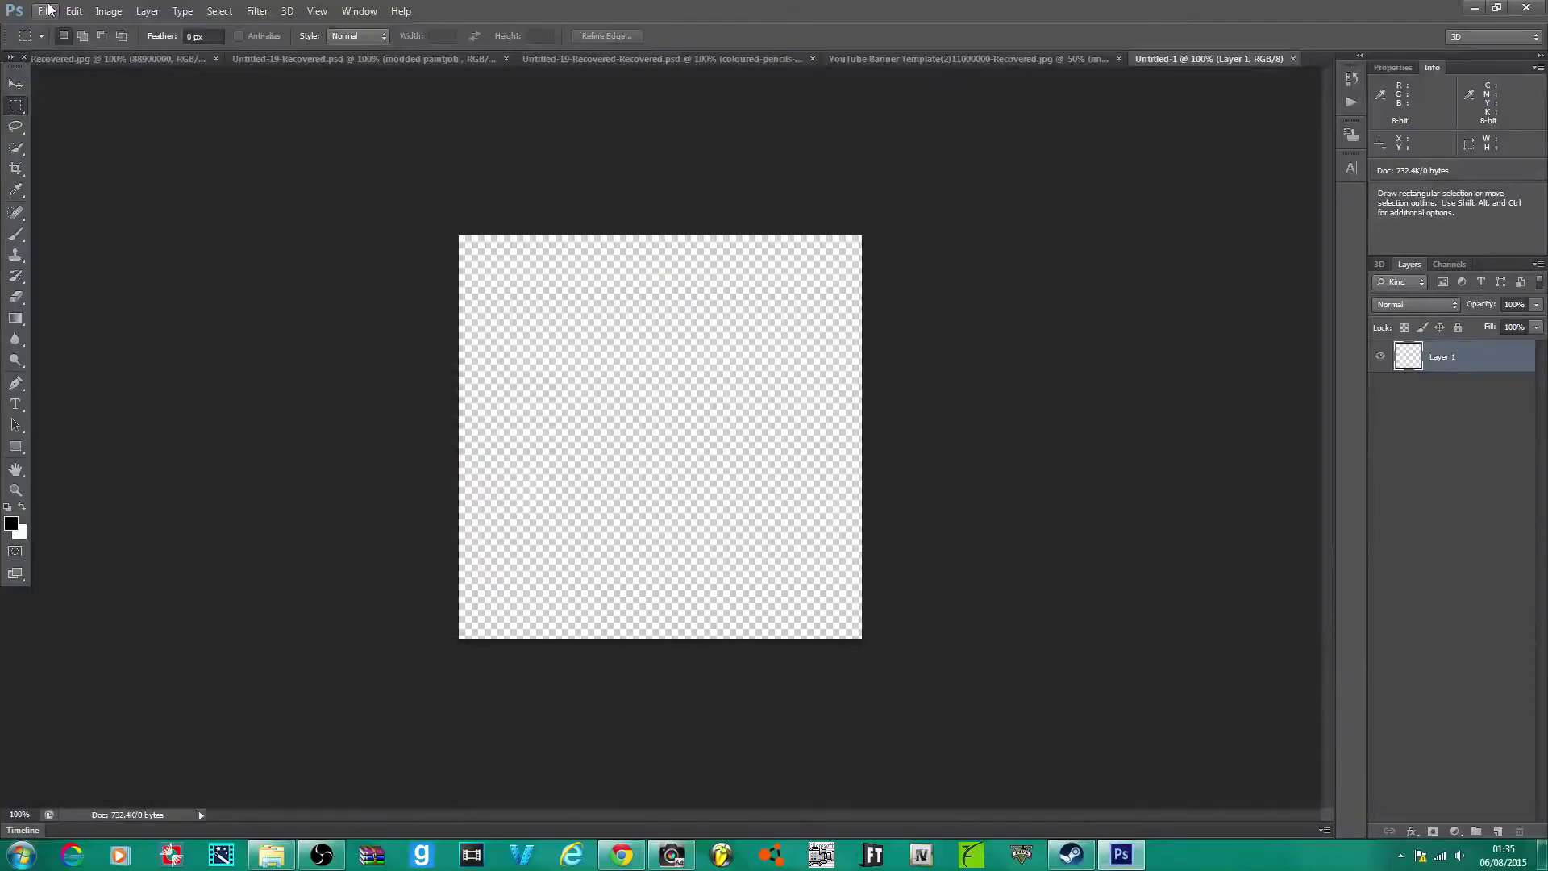
- Place the 3880_galaxy image in the blank square document and move it to the upper part of the canvas
{"action": "left_click", "coordinate": [46, 10]}
{"action": "left_click", "coordinate": [124, 273]}
{"action": "double_click", "coordinate": [443, 266]}
{"action": "left_click_drag", "start_coordinate": [734, 398], "coordinate": [759, 367]}
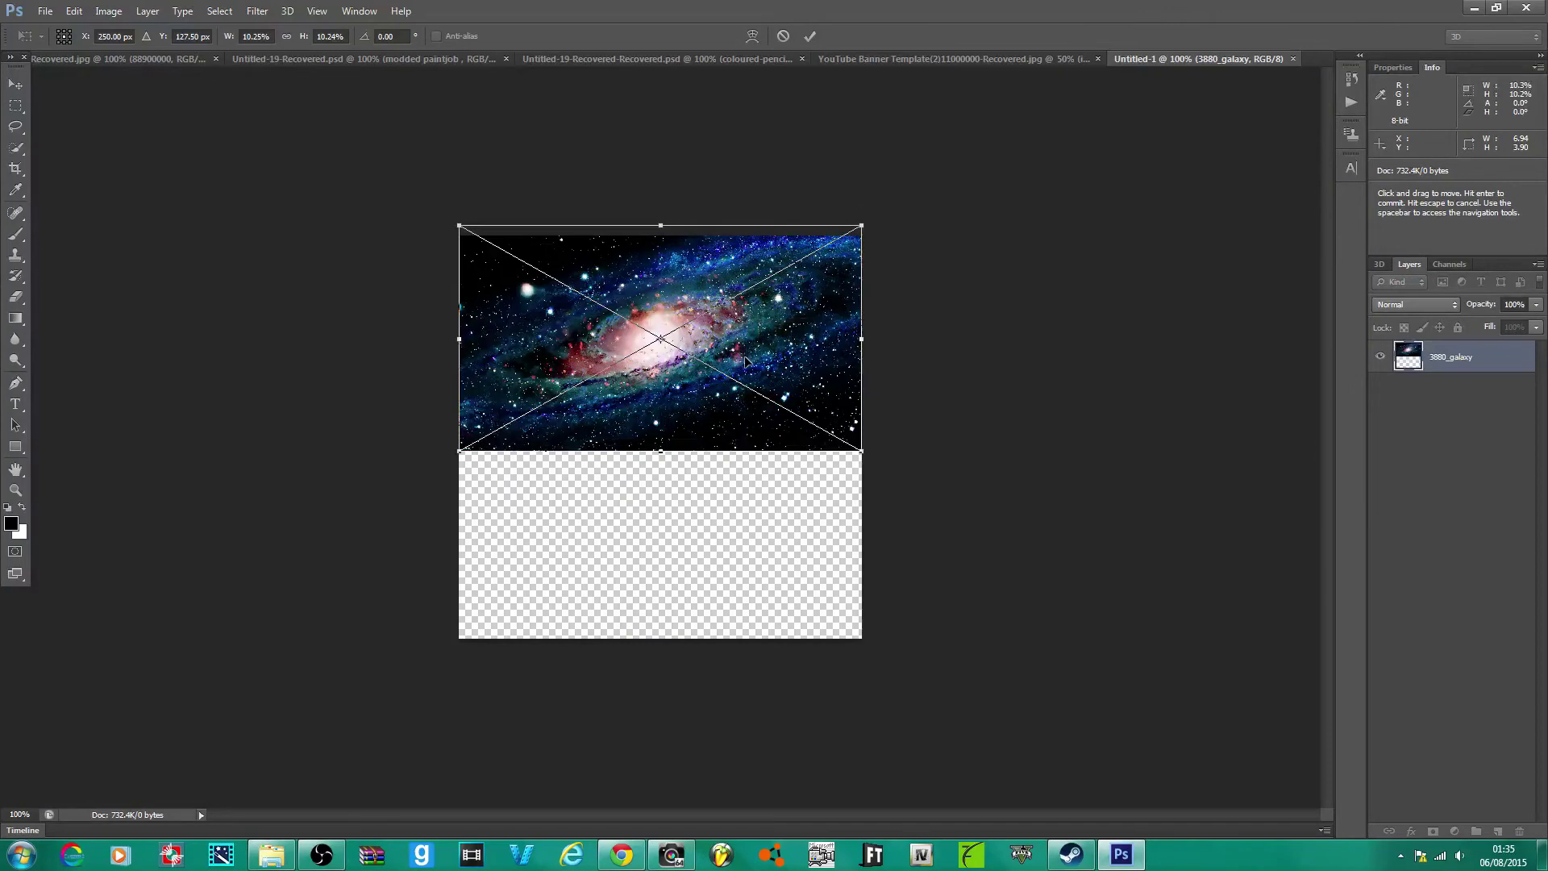
- Stretch the galaxy image beyond all edges of the square canvas and commit the placement
{"action": "left_click_drag", "start_coordinate": [862, 451], "coordinate": [816, 550]}
{"action": "left_click_drag", "start_coordinate": [680, 337], "coordinate": [684, 342]}
{"action": "left_click_drag", "start_coordinate": [664, 464], "coordinate": [674, 642]}
{"action": "mouse_move", "coordinate": [720, 449]}
{"action": "left_mouse_down"}
{"action": "mouse_move", "coordinate": [715, 475]}
{"action": "mouse_move", "coordinate": [714, 448]}
{"action": "left_mouse_up"}
{"action": "left_click_drag", "start_coordinate": [862, 237], "coordinate": [895, 203]}
{"action": "left_click_drag", "start_coordinate": [723, 401], "coordinate": [715, 406]}
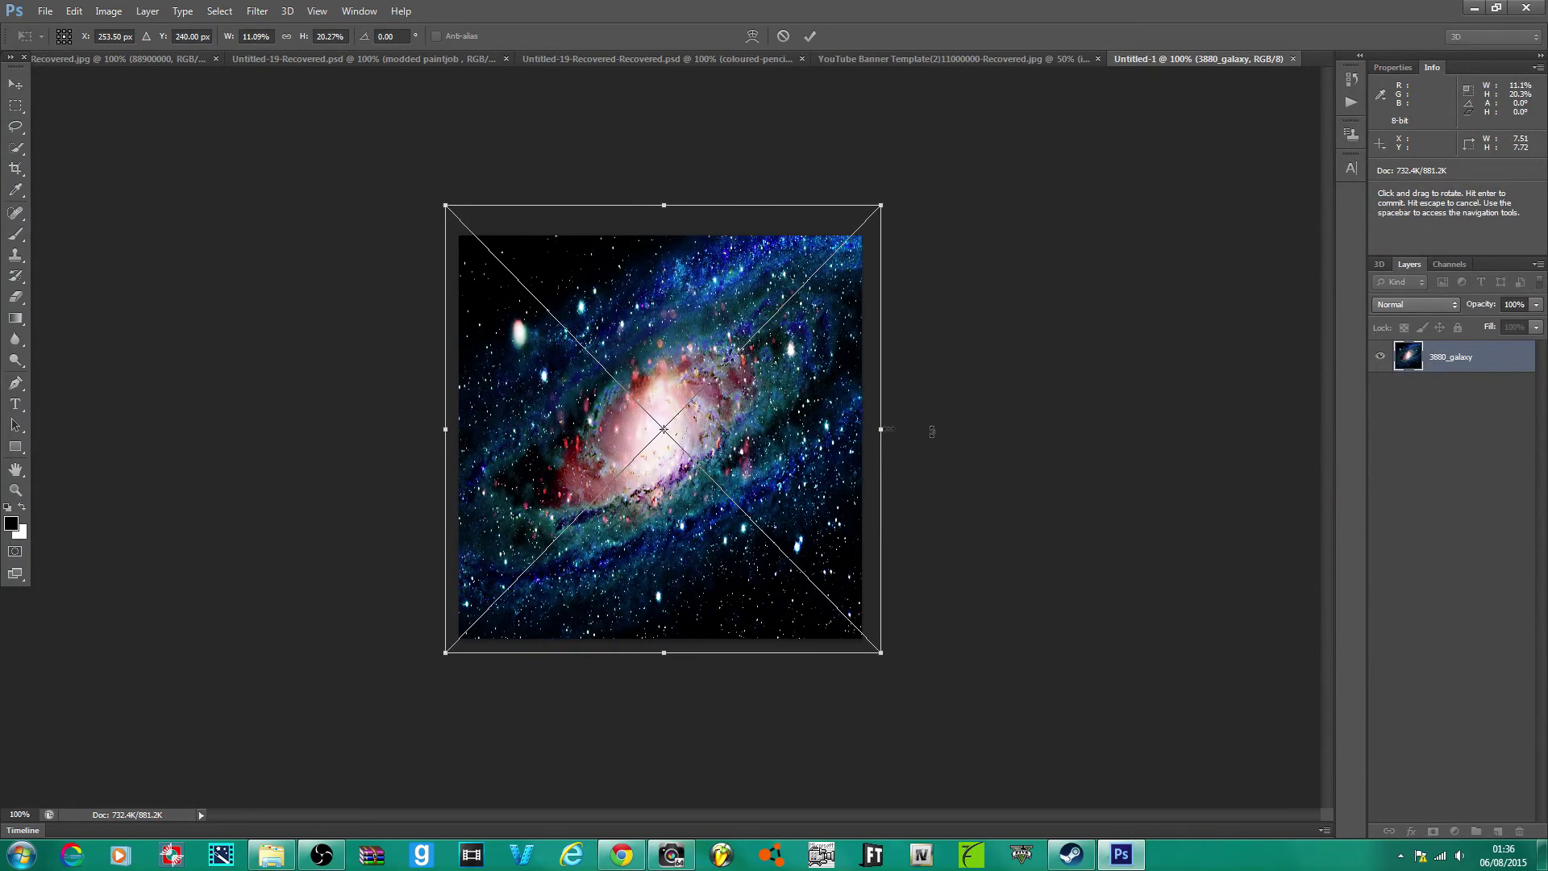
{"action": "key", "text": "Return"}
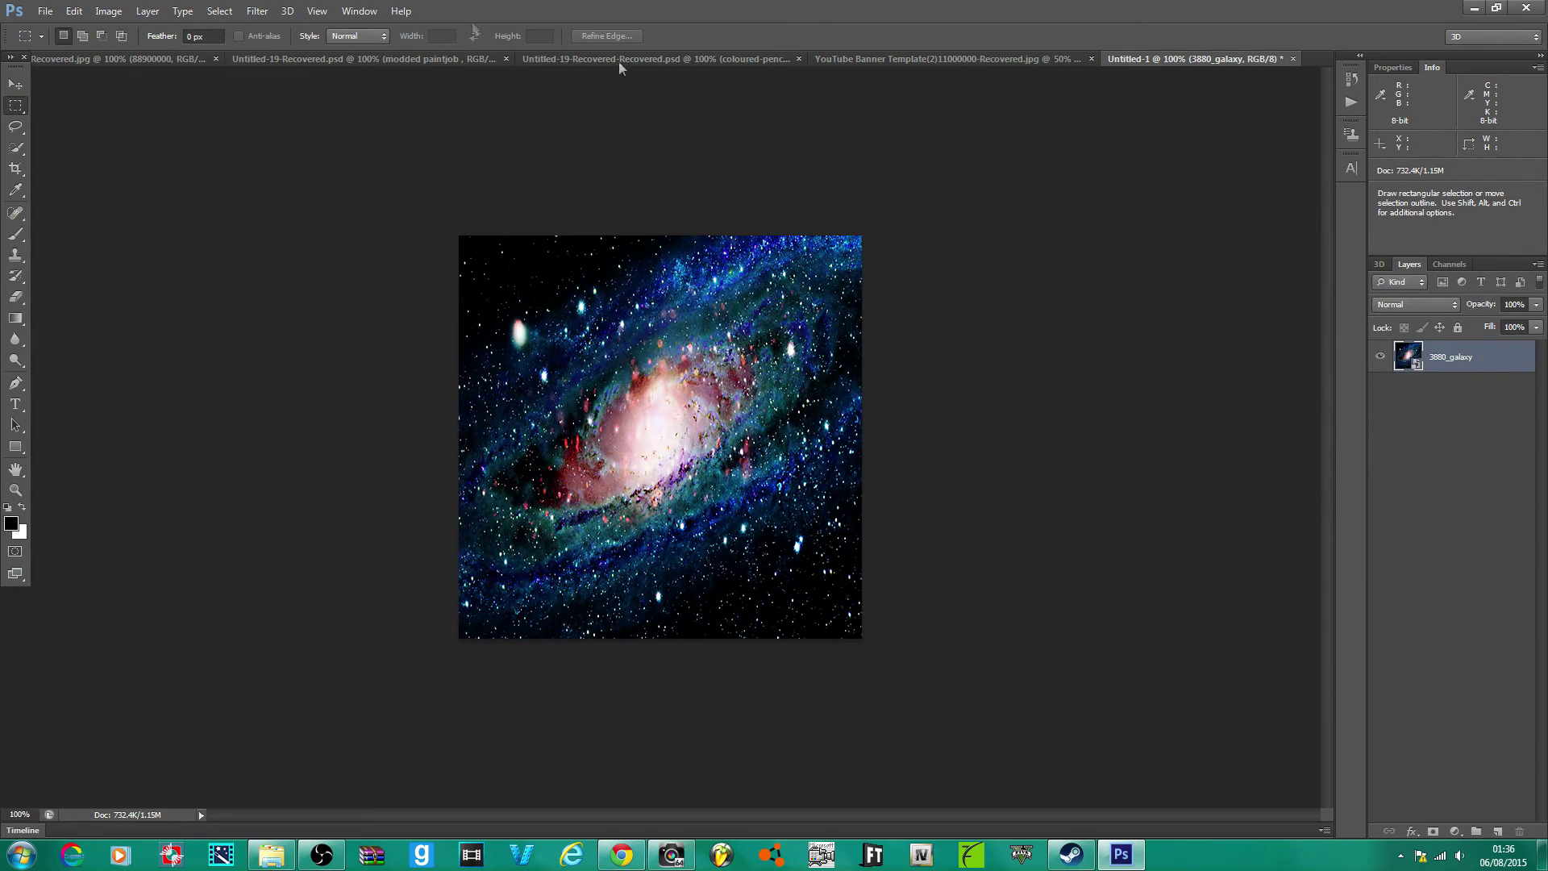
- Check the banner document, then add the text ITG over the galaxy image in the square document
{"action": "left_click", "coordinate": [893, 56]}
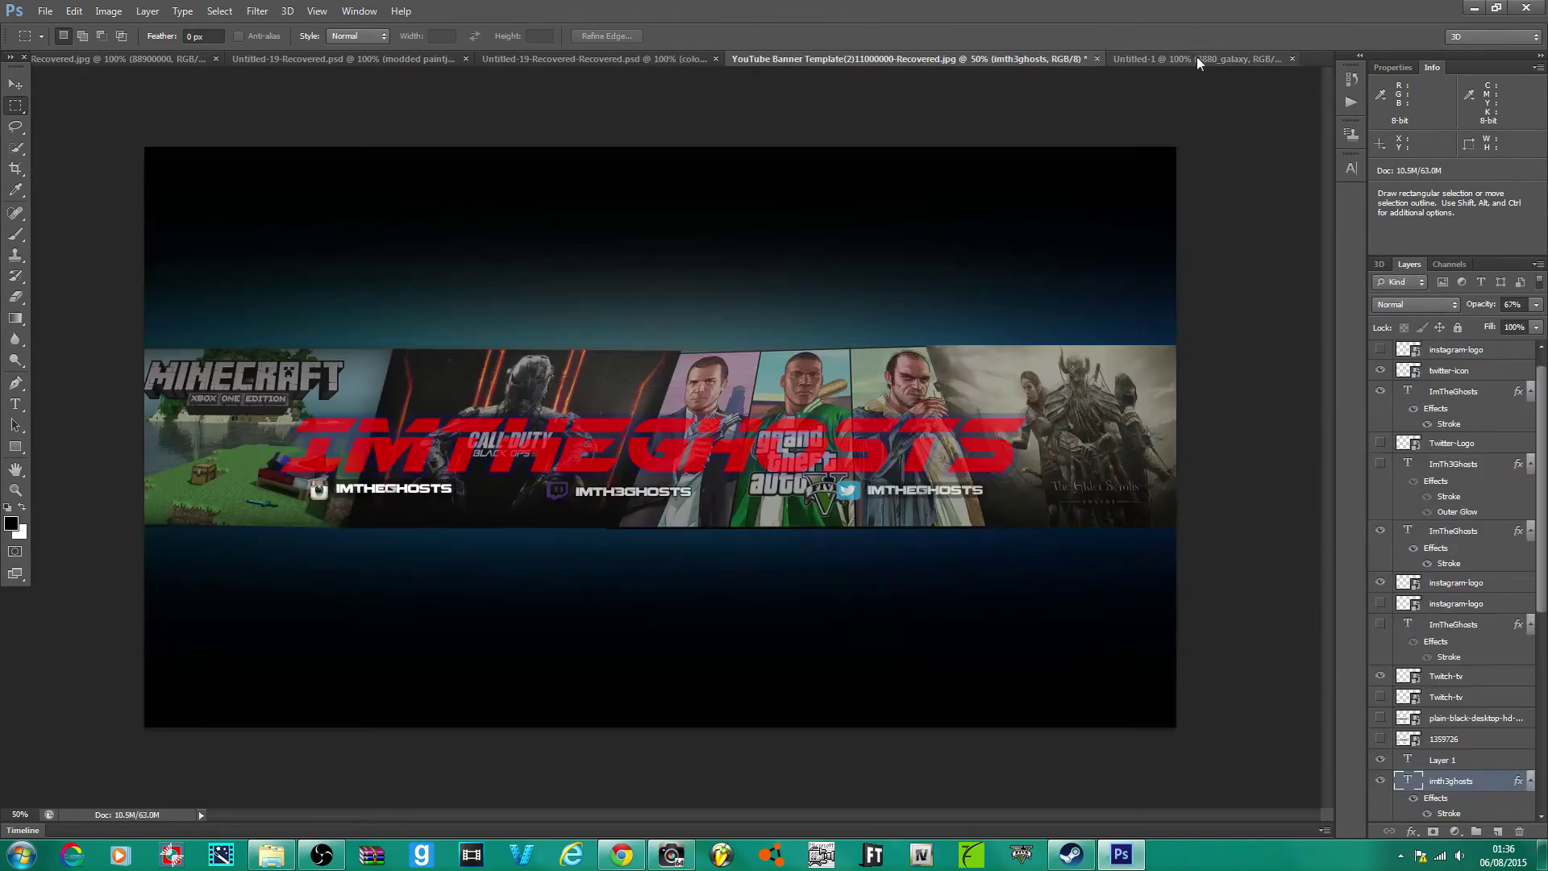
{"action": "left_click", "coordinate": [1197, 56]}
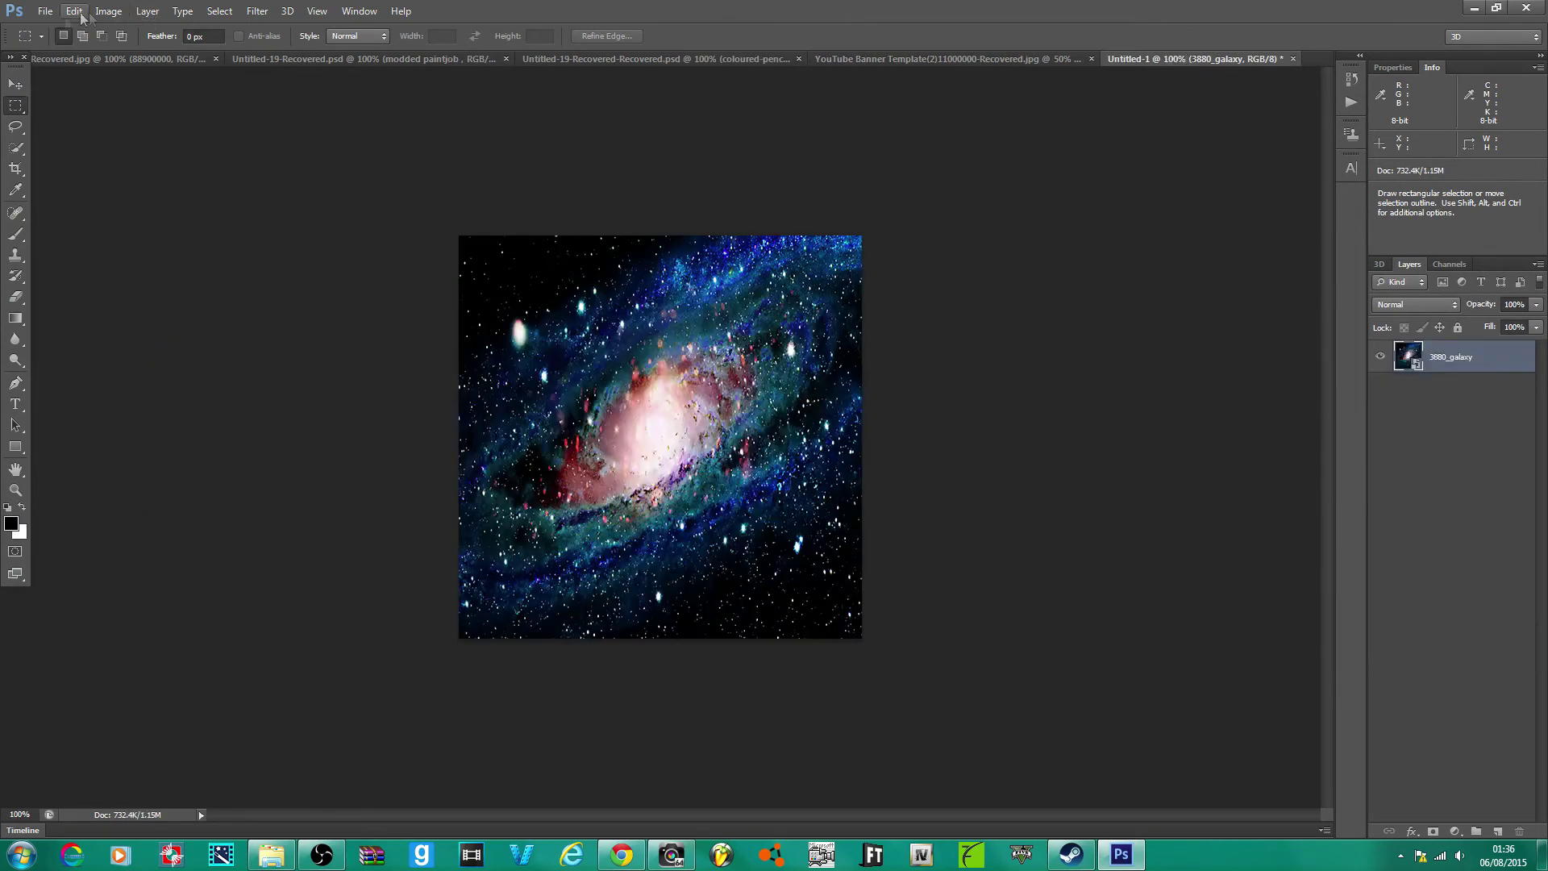
{"action": "left_click", "coordinate": [15, 403]}
{"action": "left_click", "coordinate": [642, 472]}
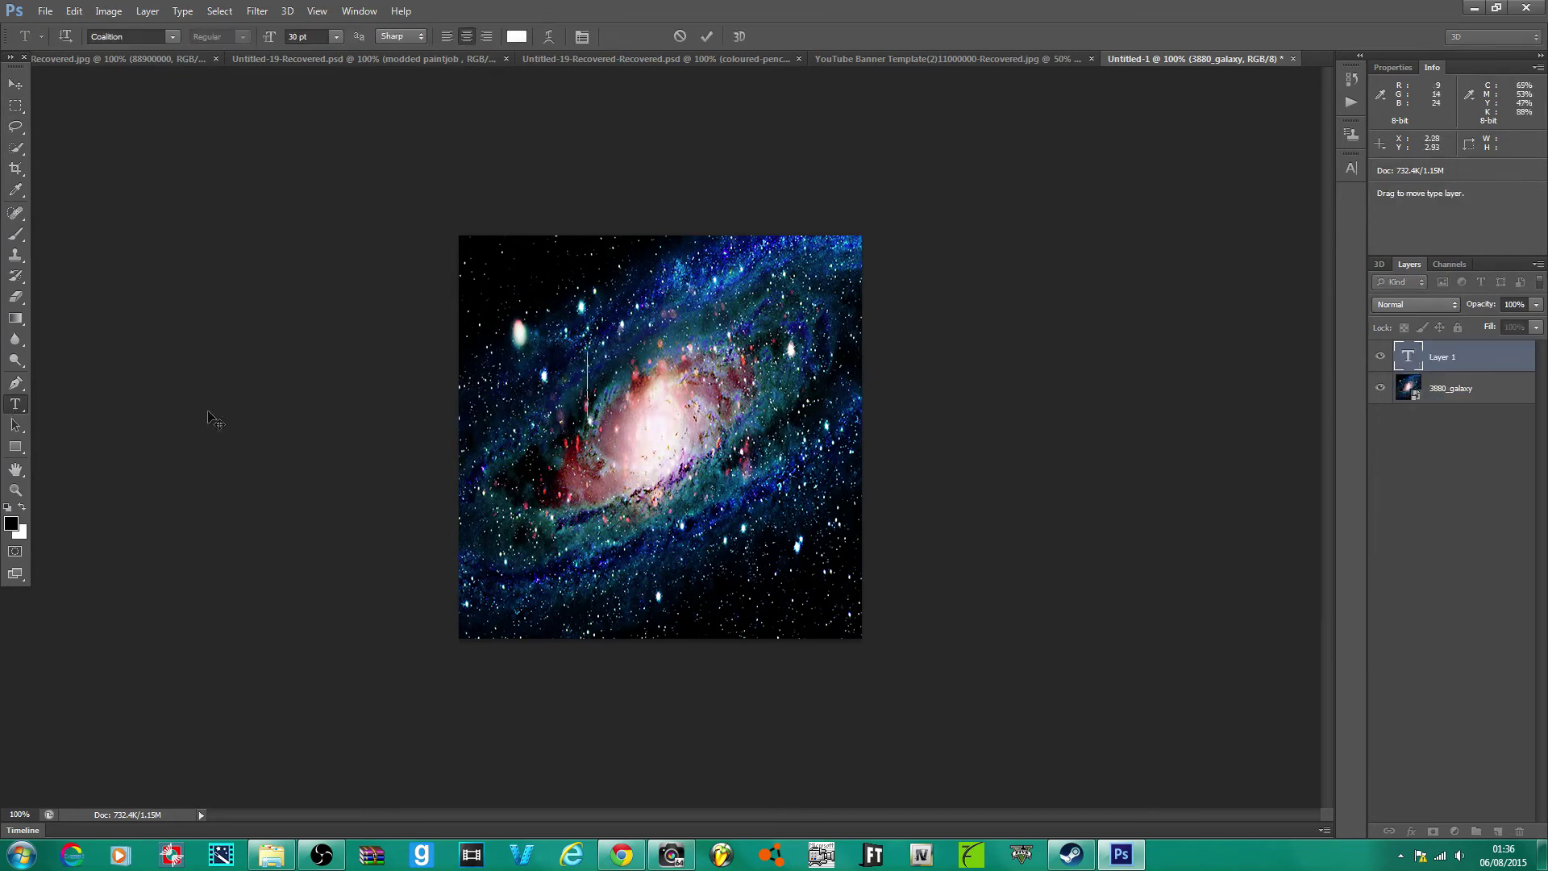
{"action": "type", "text": "ITS"}
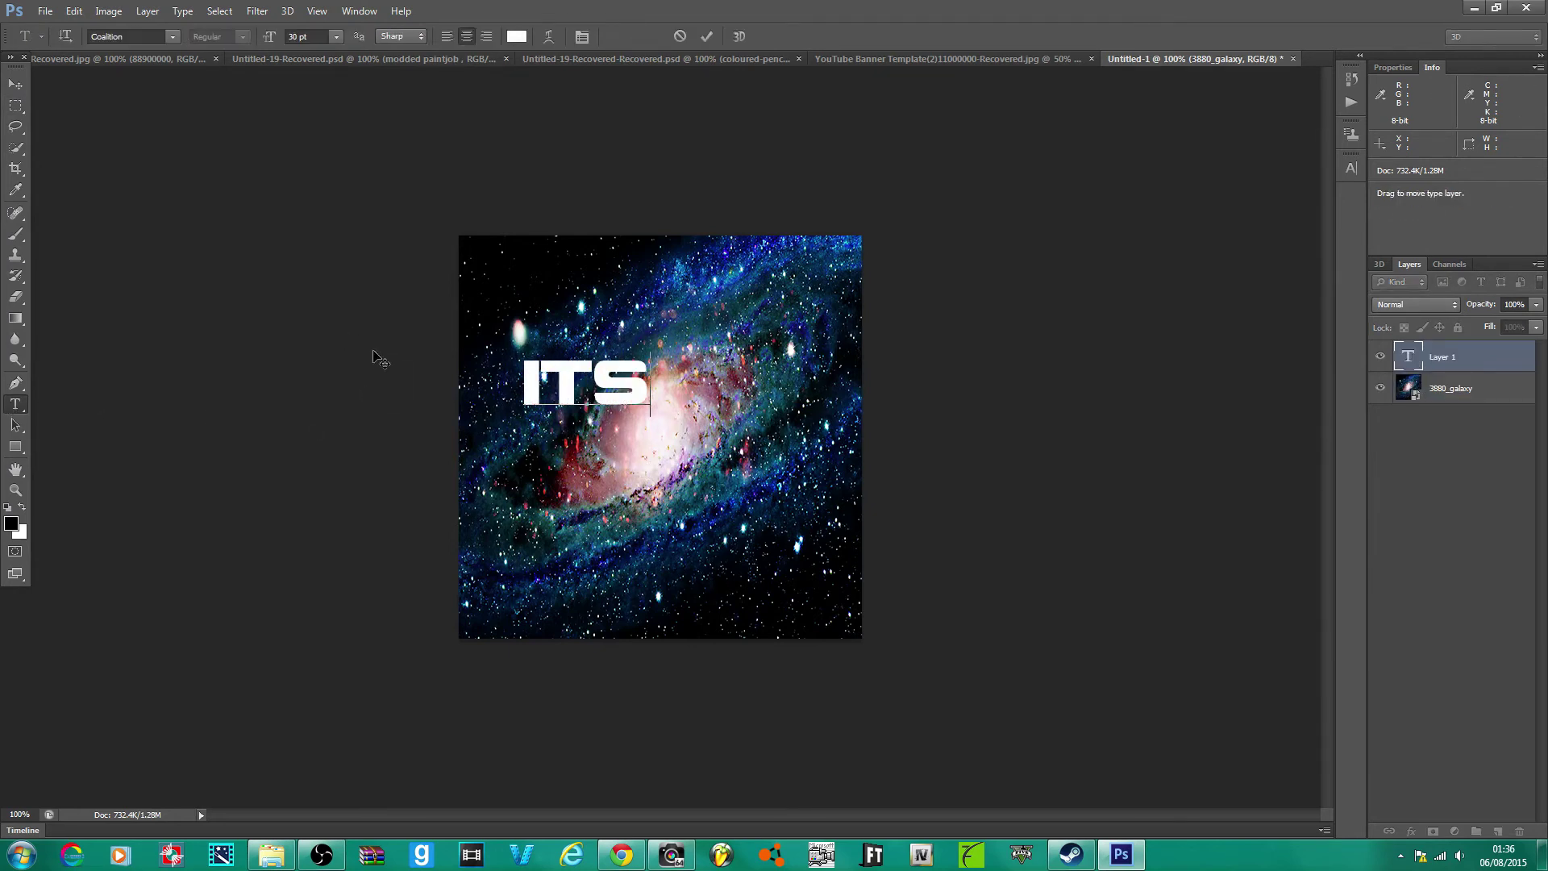
{"action": "key", "text": "BackSpace"}
{"action": "type", "text": "G"}
- Change the font of the whole ITG text to Airstrike Laser and compare it with the banner's lettering
{"action": "key", "text": "ctrl+a"}
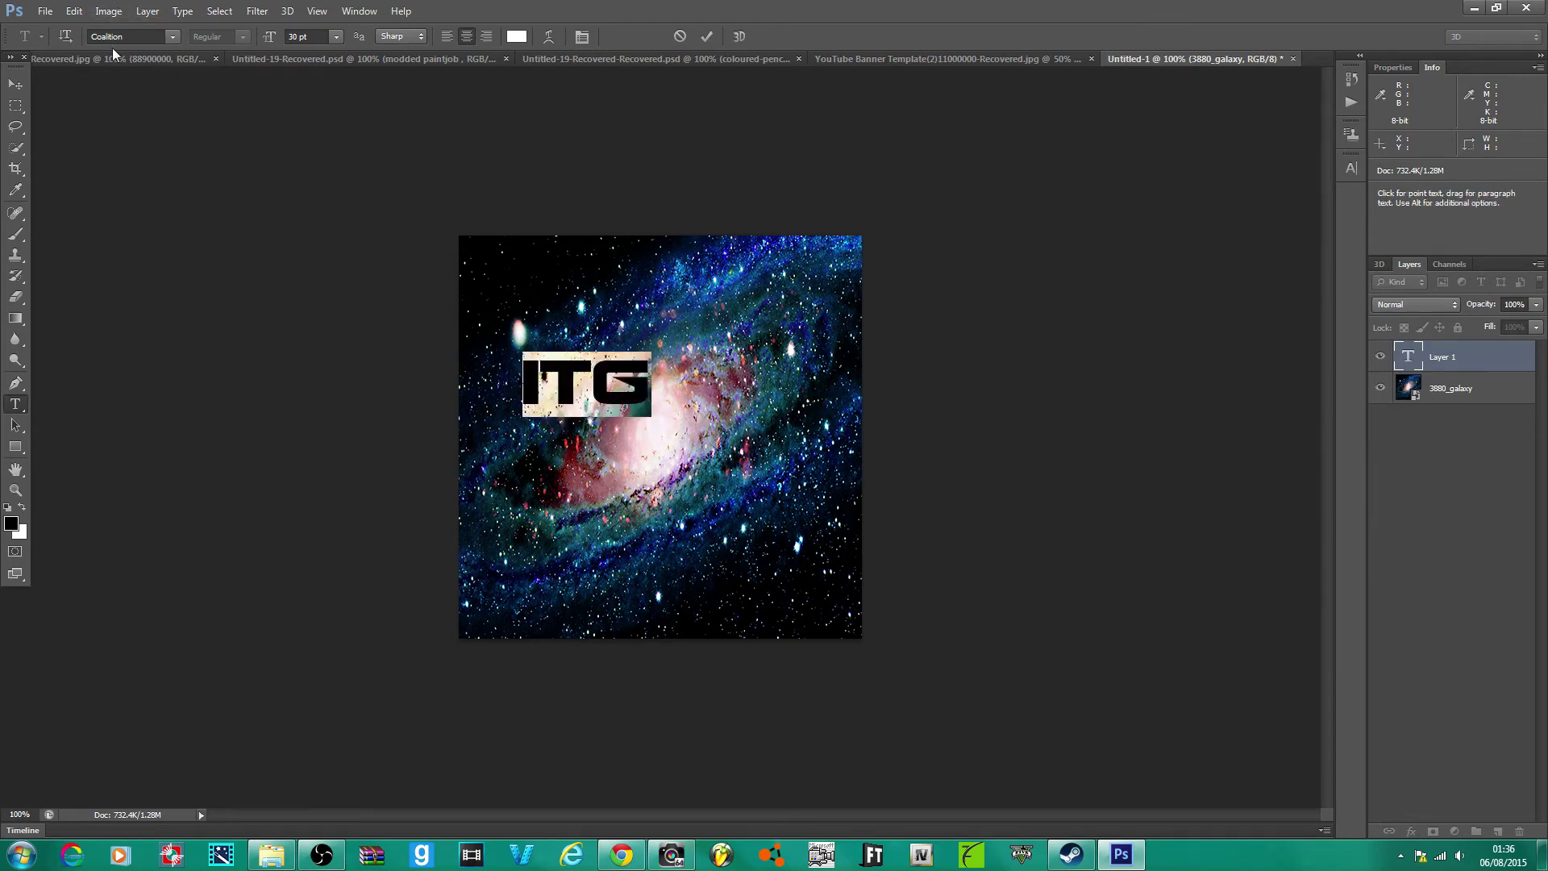
{"action": "left_click", "coordinate": [172, 37]}
{"action": "left_click", "coordinate": [161, 48]}
{"action": "left_click", "coordinate": [173, 37]}
{"action": "scroll", "coordinate": [355, 178], "scroll_direction": "up", "scroll_amount": 5}
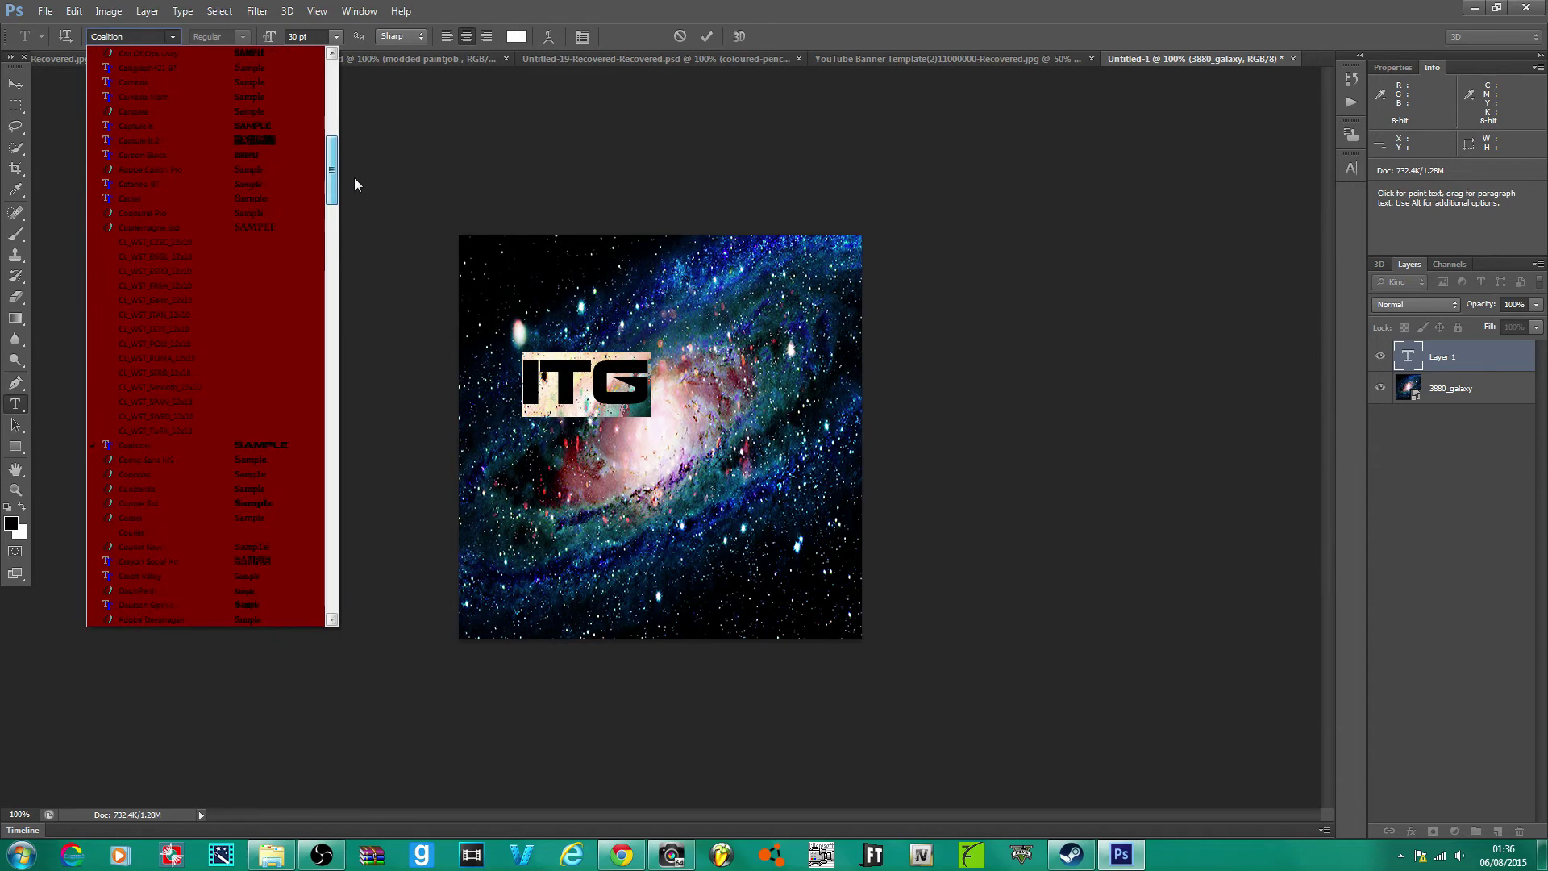
{"action": "scroll", "coordinate": [341, 105], "scroll_direction": "up", "scroll_amount": 1}
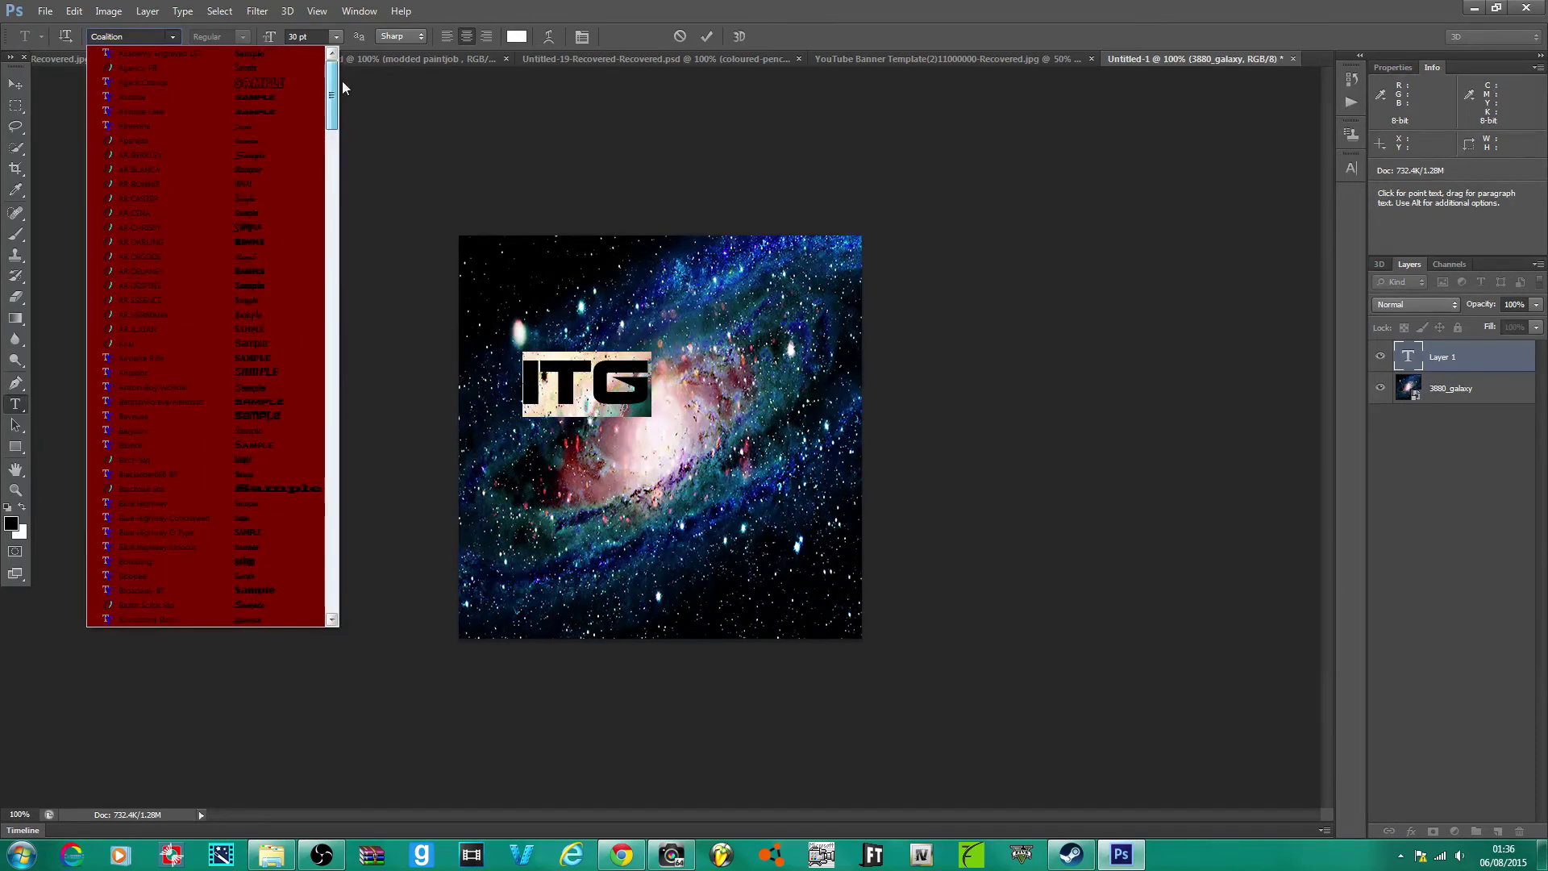
{"action": "left_click", "coordinate": [274, 113]}
{"action": "left_click", "coordinate": [922, 59]}
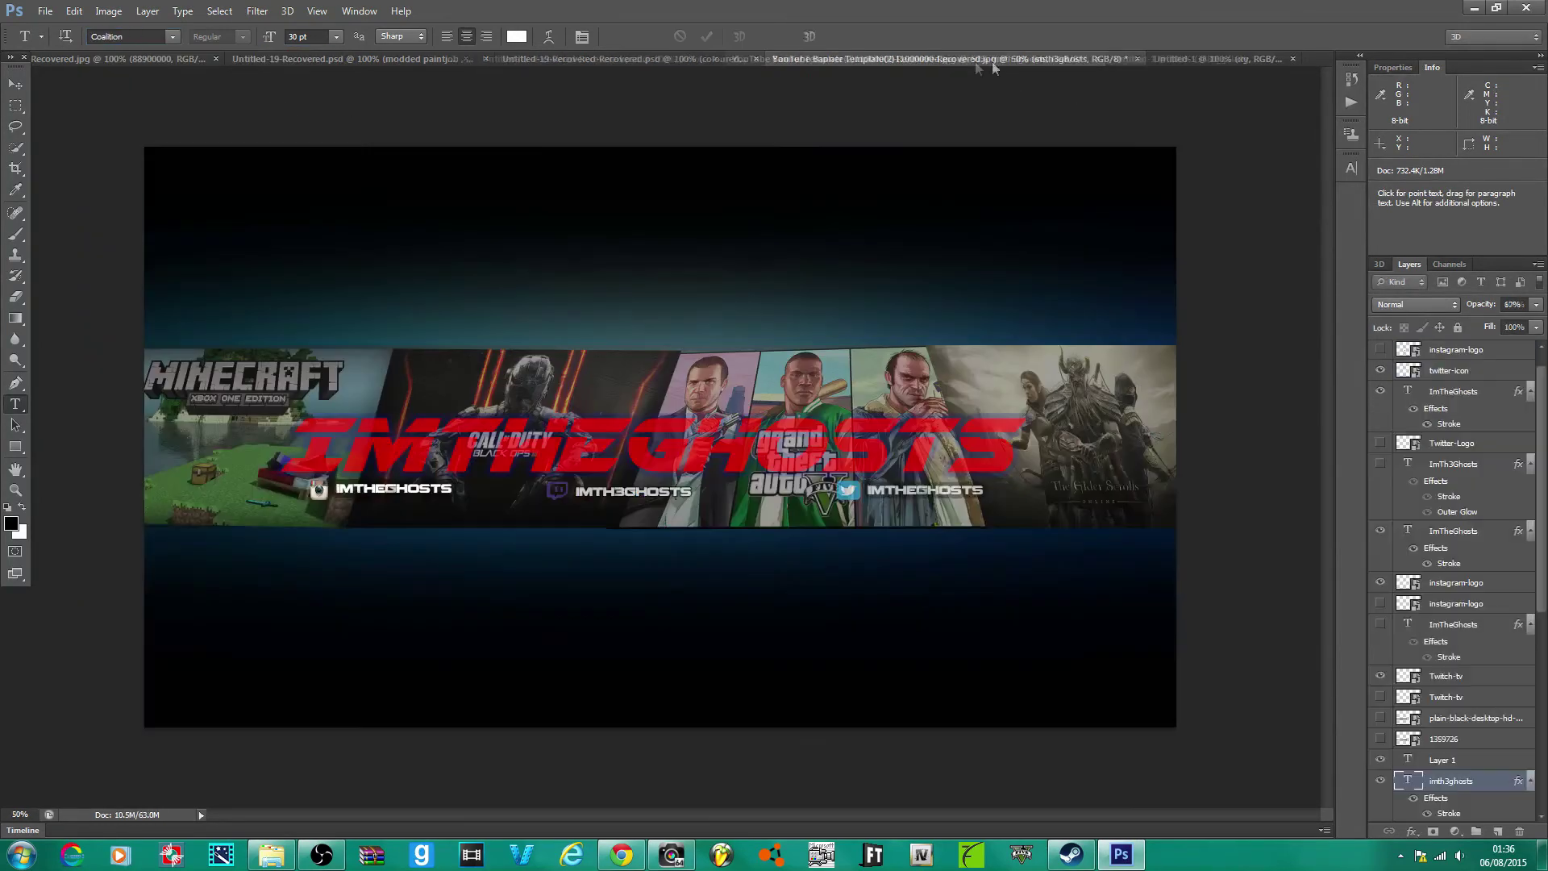
{"action": "left_click", "coordinate": [1187, 58]}
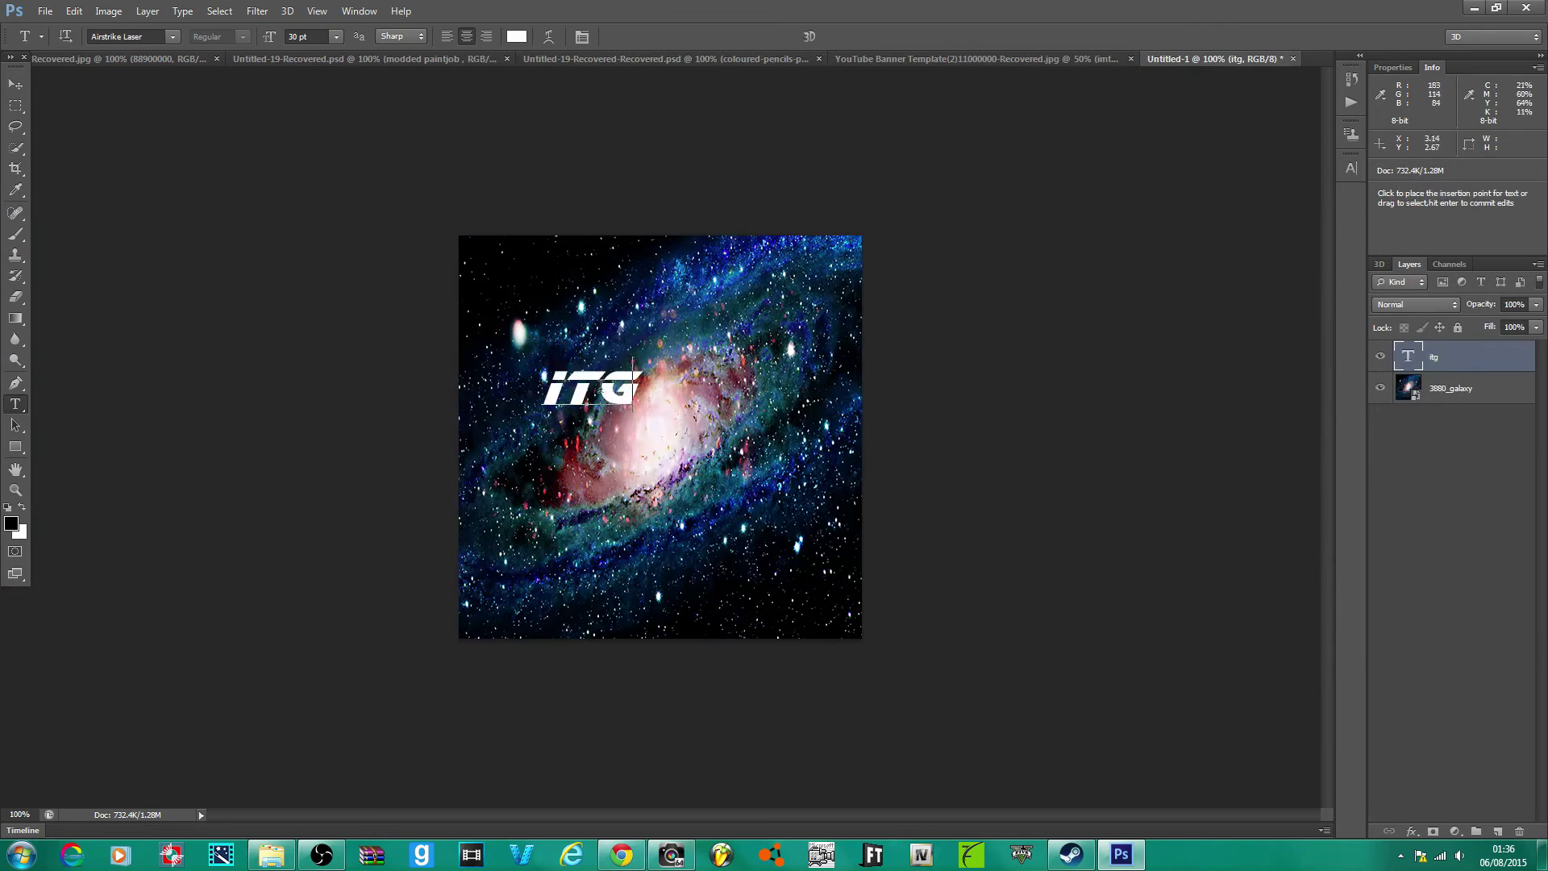
- Enlarge the ITG text to 72 pt and move it to the middle of the galaxy image
{"action": "double_click", "coordinate": [633, 387]}
{"action": "left_click", "coordinate": [335, 36]}
{"action": "left_click", "coordinate": [327, 313]}
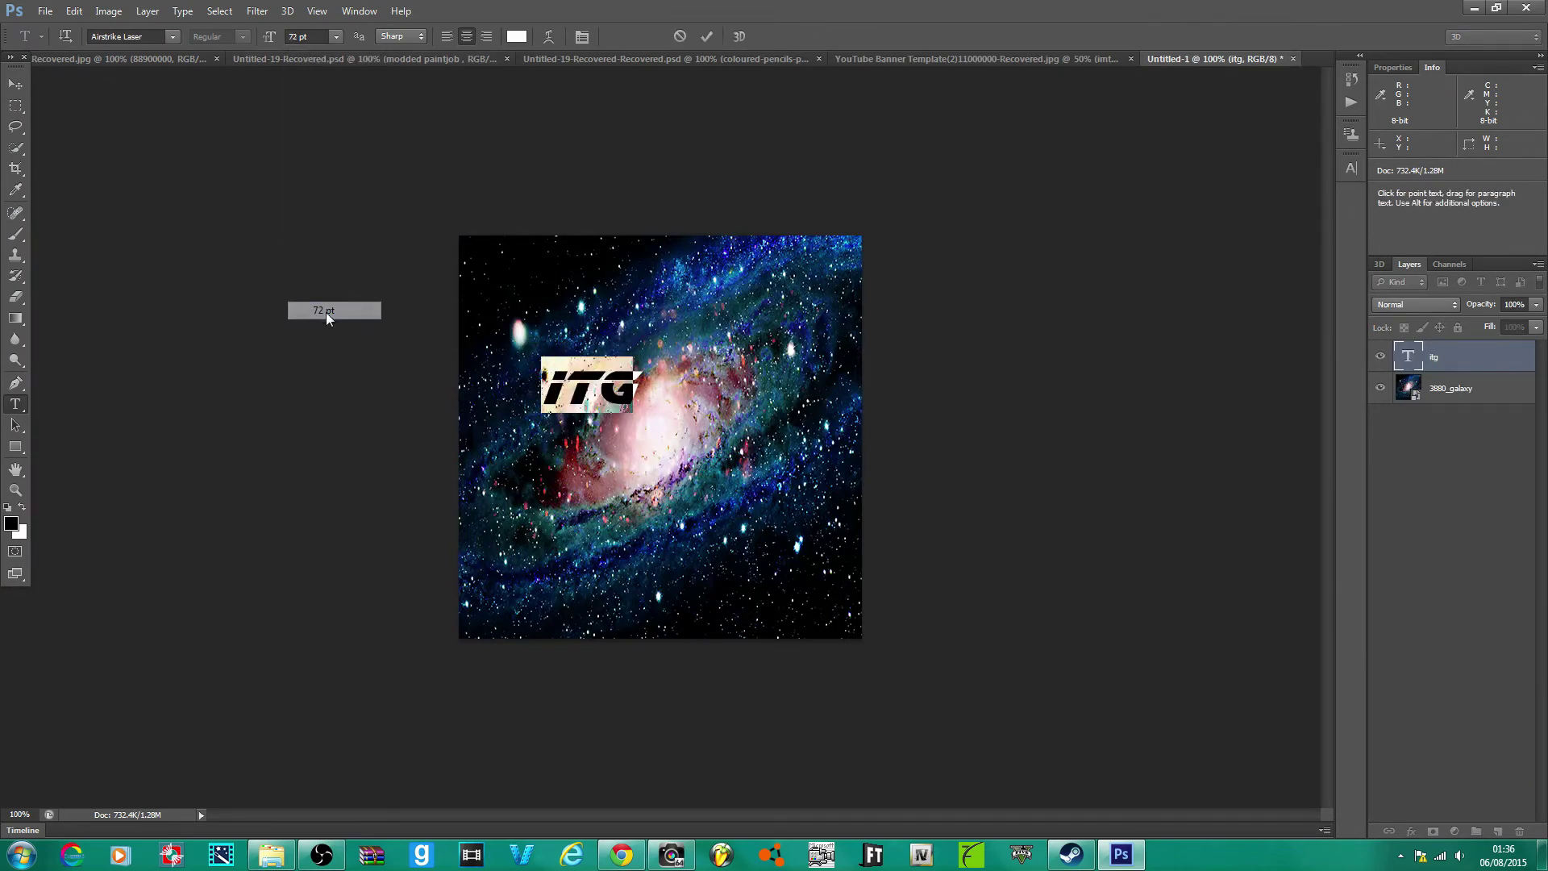
{"action": "left_click_drag", "start_coordinate": [629, 641], "coordinate": [688, 701]}
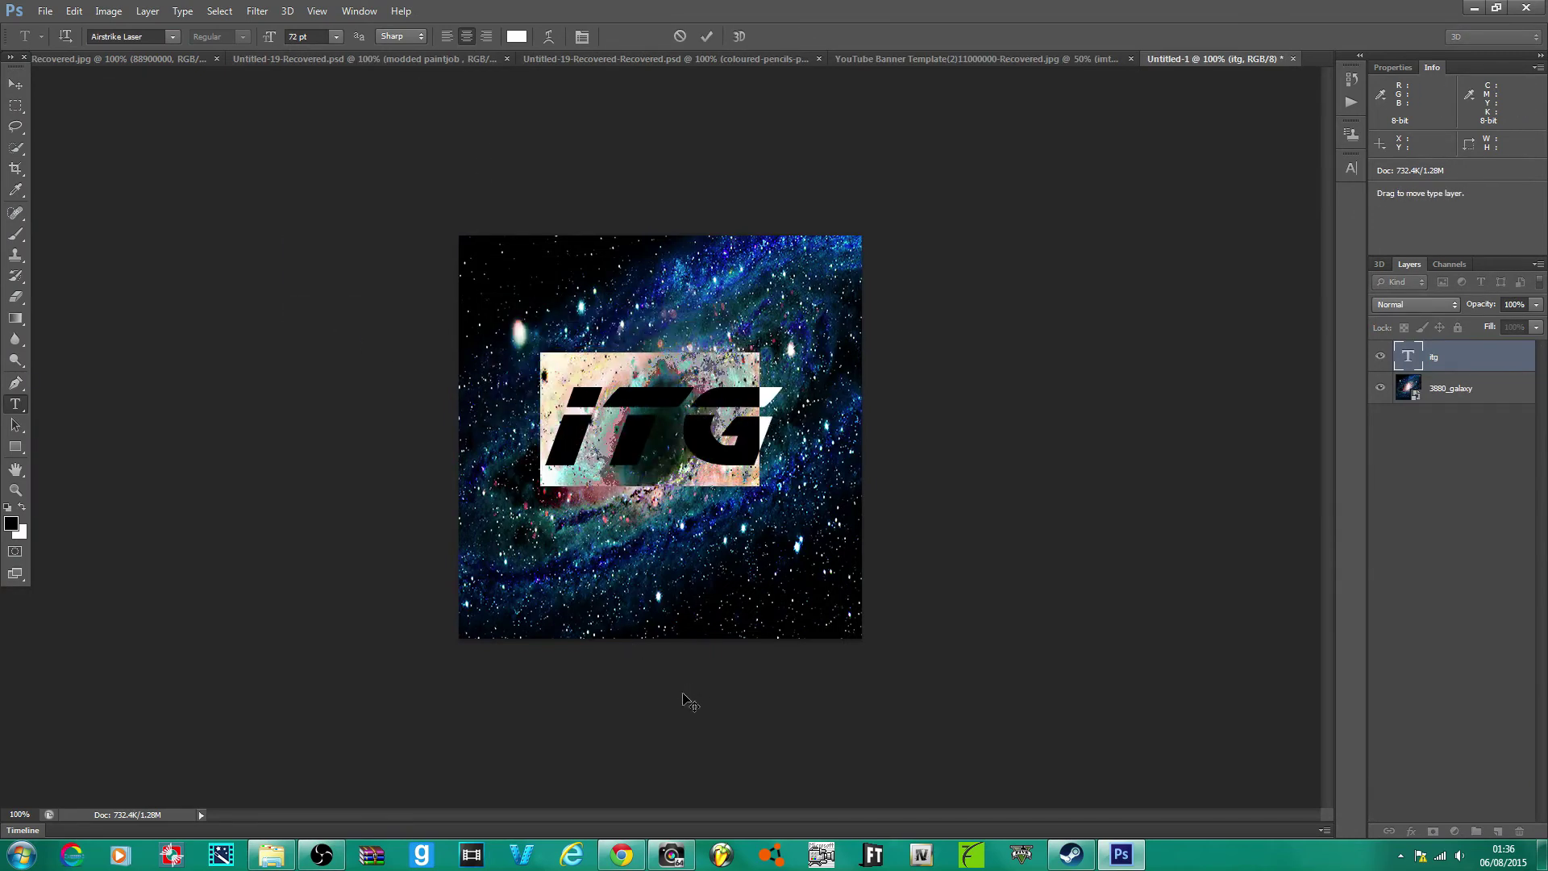
- Try the ITG text at 250 pt and restore it to 72 pt
{"action": "left_click", "coordinate": [336, 37]}
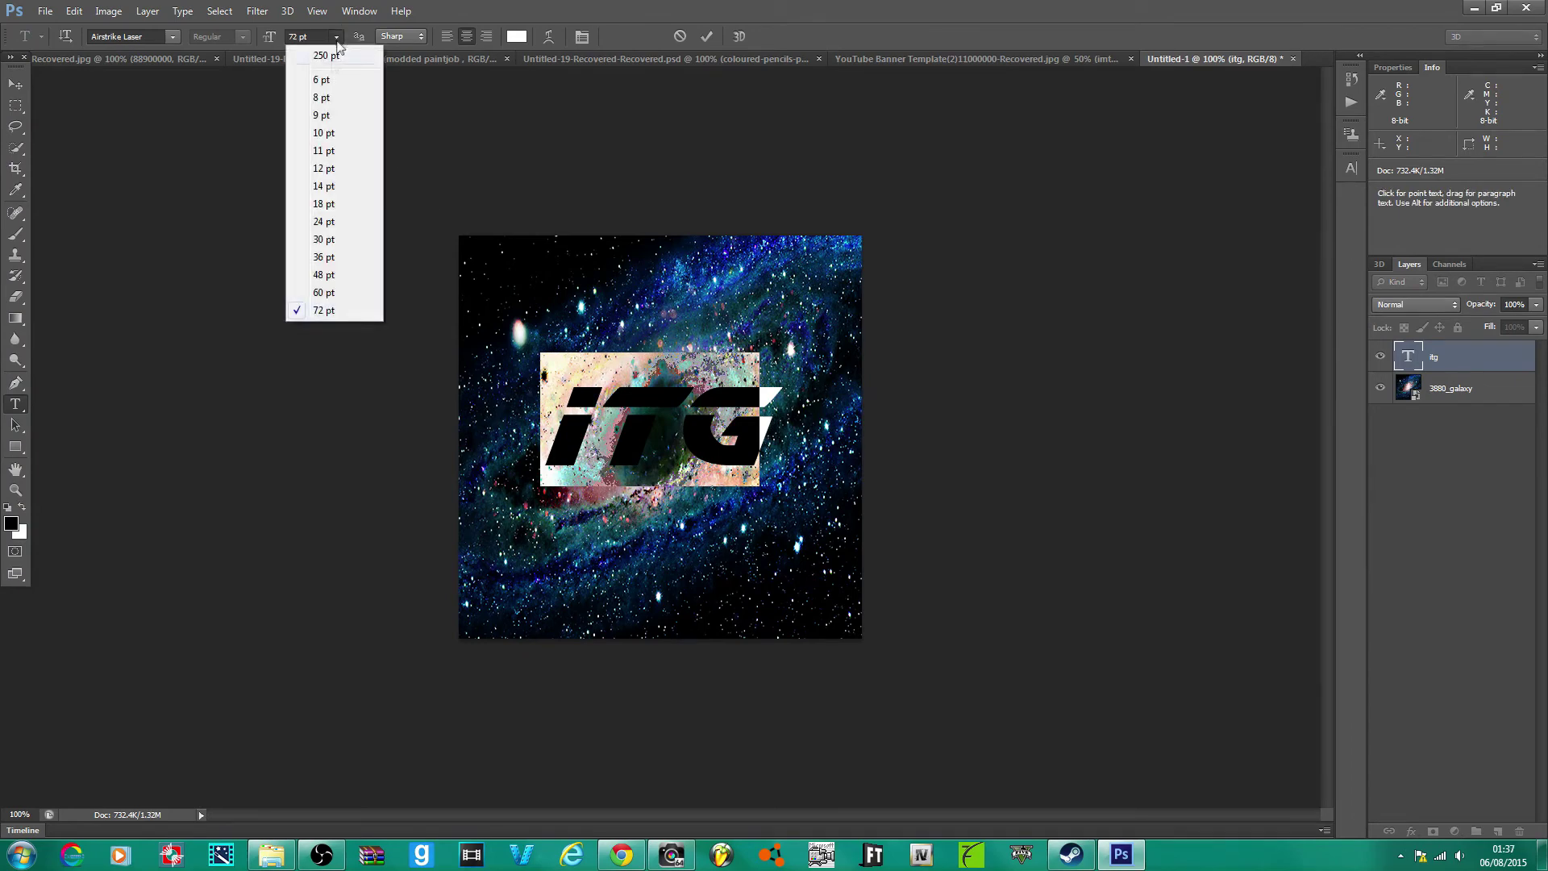
{"action": "left_click", "coordinate": [331, 59]}
{"action": "left_click", "coordinate": [335, 37]}
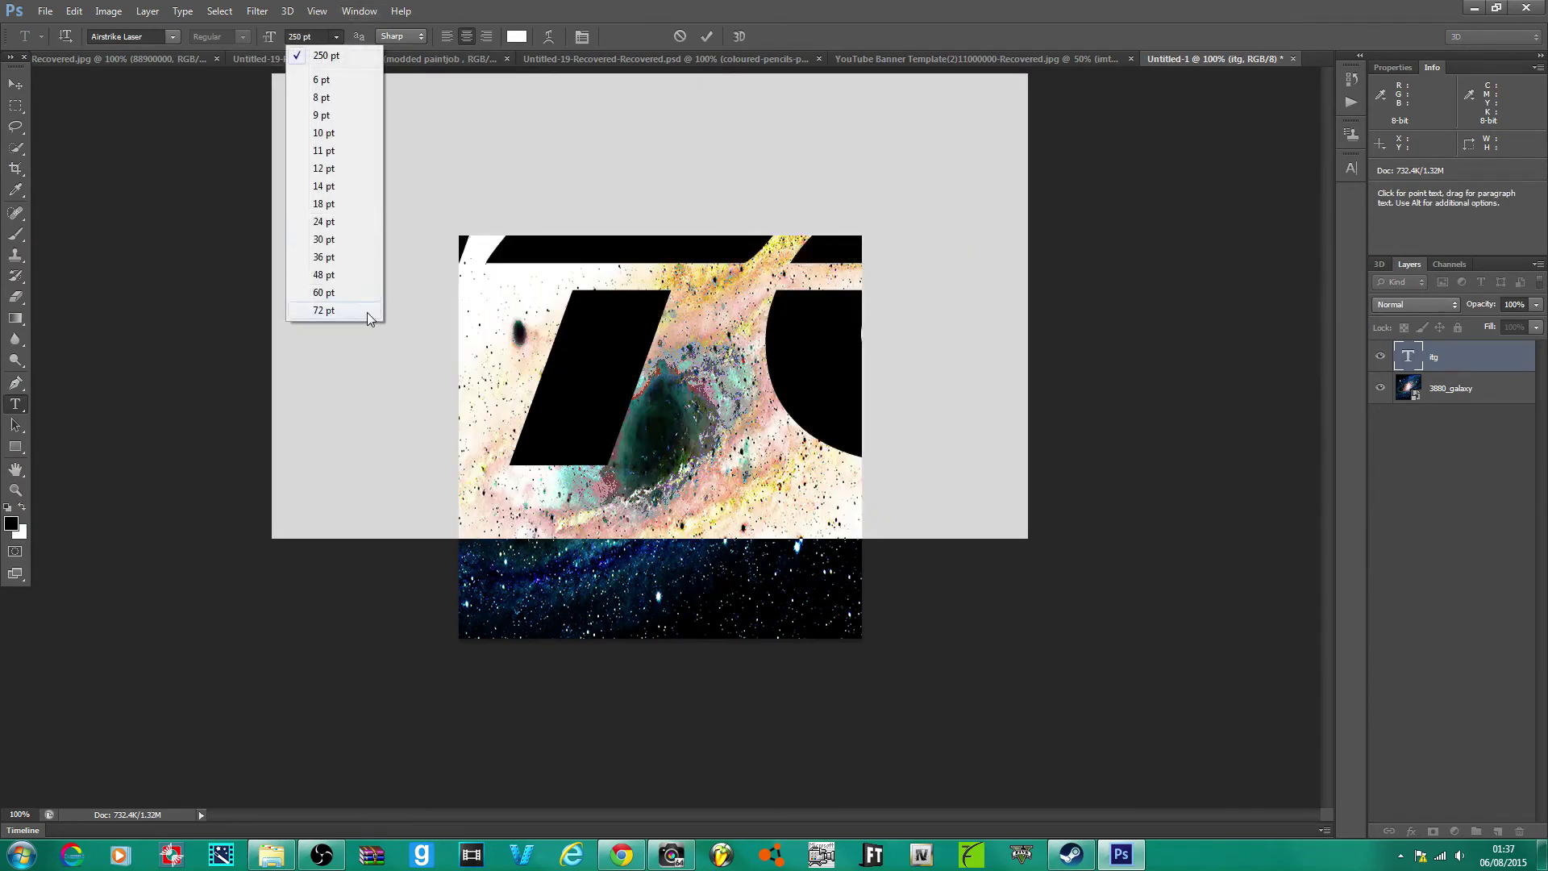
{"action": "left_click", "coordinate": [367, 312]}
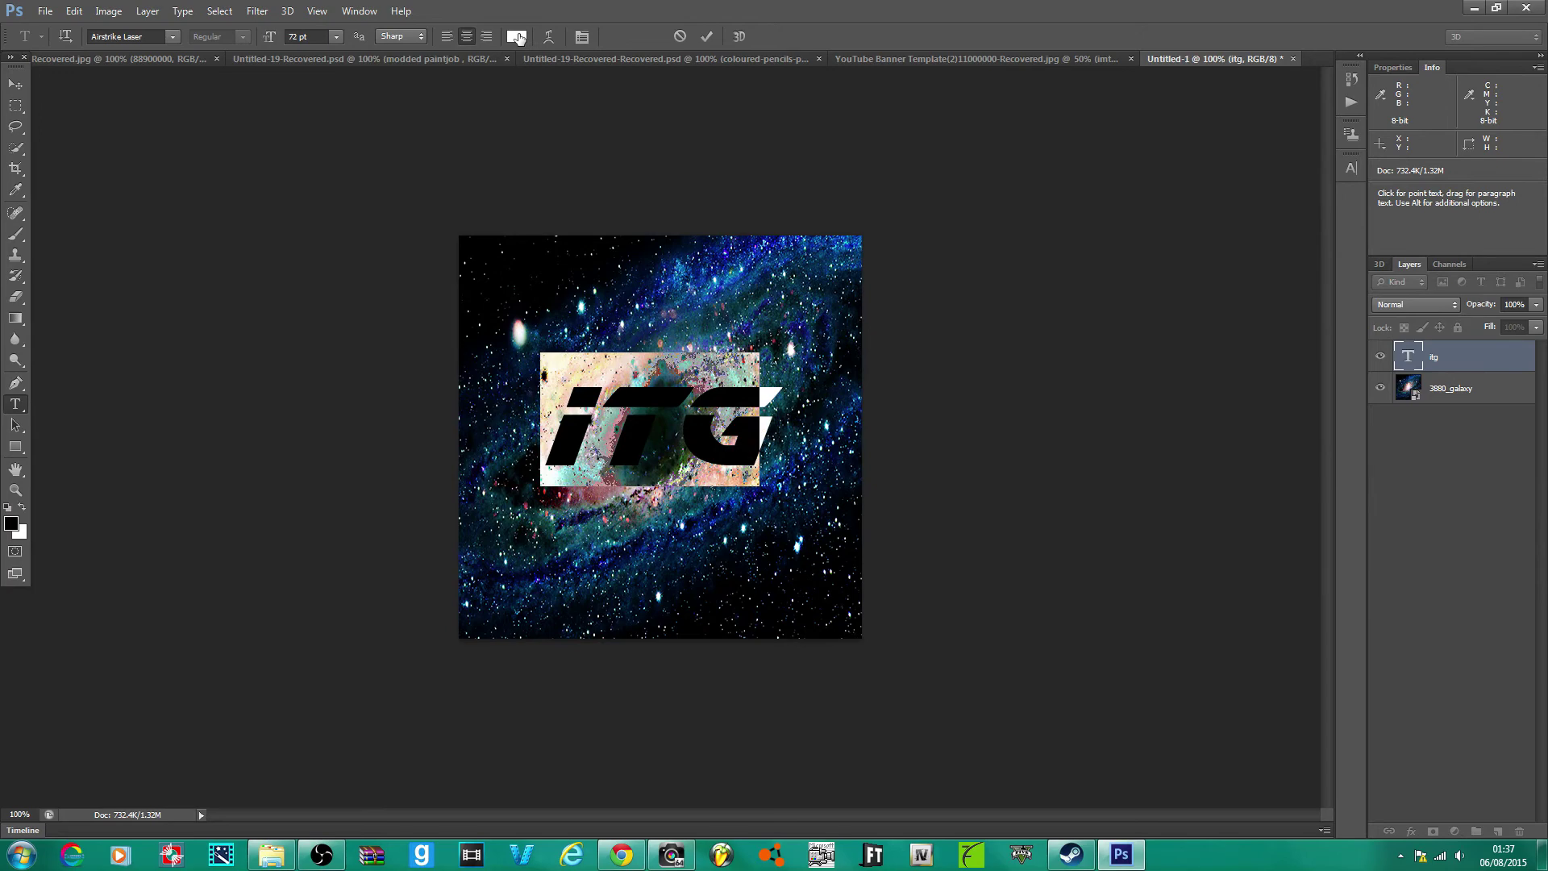
- Colour the ITG text red (ff0000) and reduce its layer opacity to 62%
{"action": "left_click", "coordinate": [517, 36]}
{"action": "left_click_drag", "start_coordinate": [213, 309], "coordinate": [352, 211]}
{"action": "left_click", "coordinate": [457, 273]}
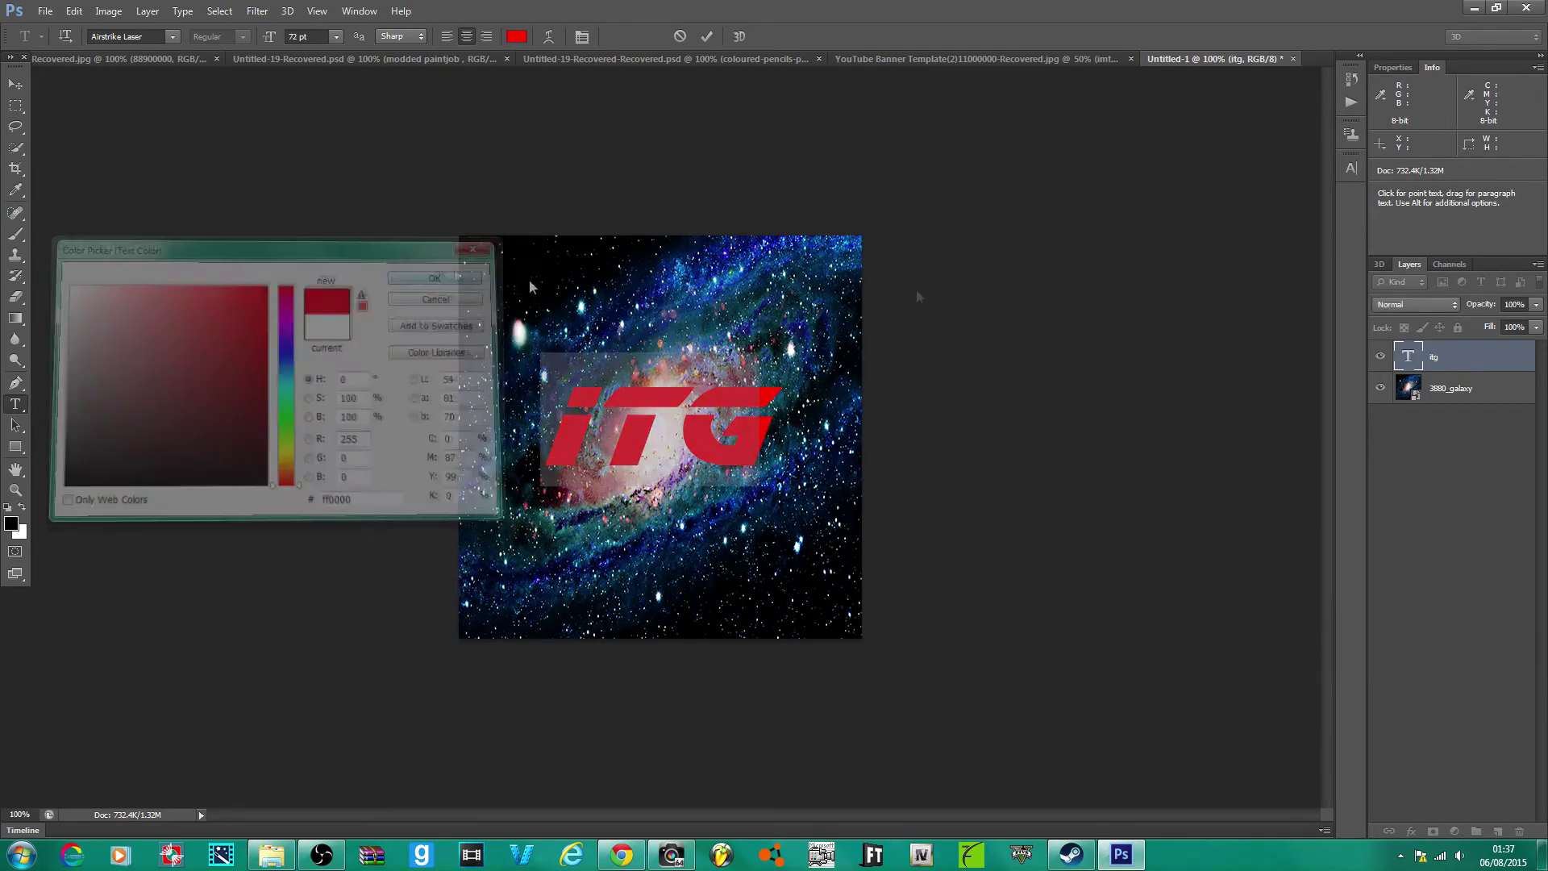
{"action": "left_click", "coordinate": [1536, 304]}
{"action": "mouse_move", "coordinate": [1536, 323]}
{"action": "left_mouse_down"}
{"action": "mouse_move", "coordinate": [1491, 329]}
{"action": "mouse_move", "coordinate": [1507, 333]}
{"action": "left_mouse_up"}
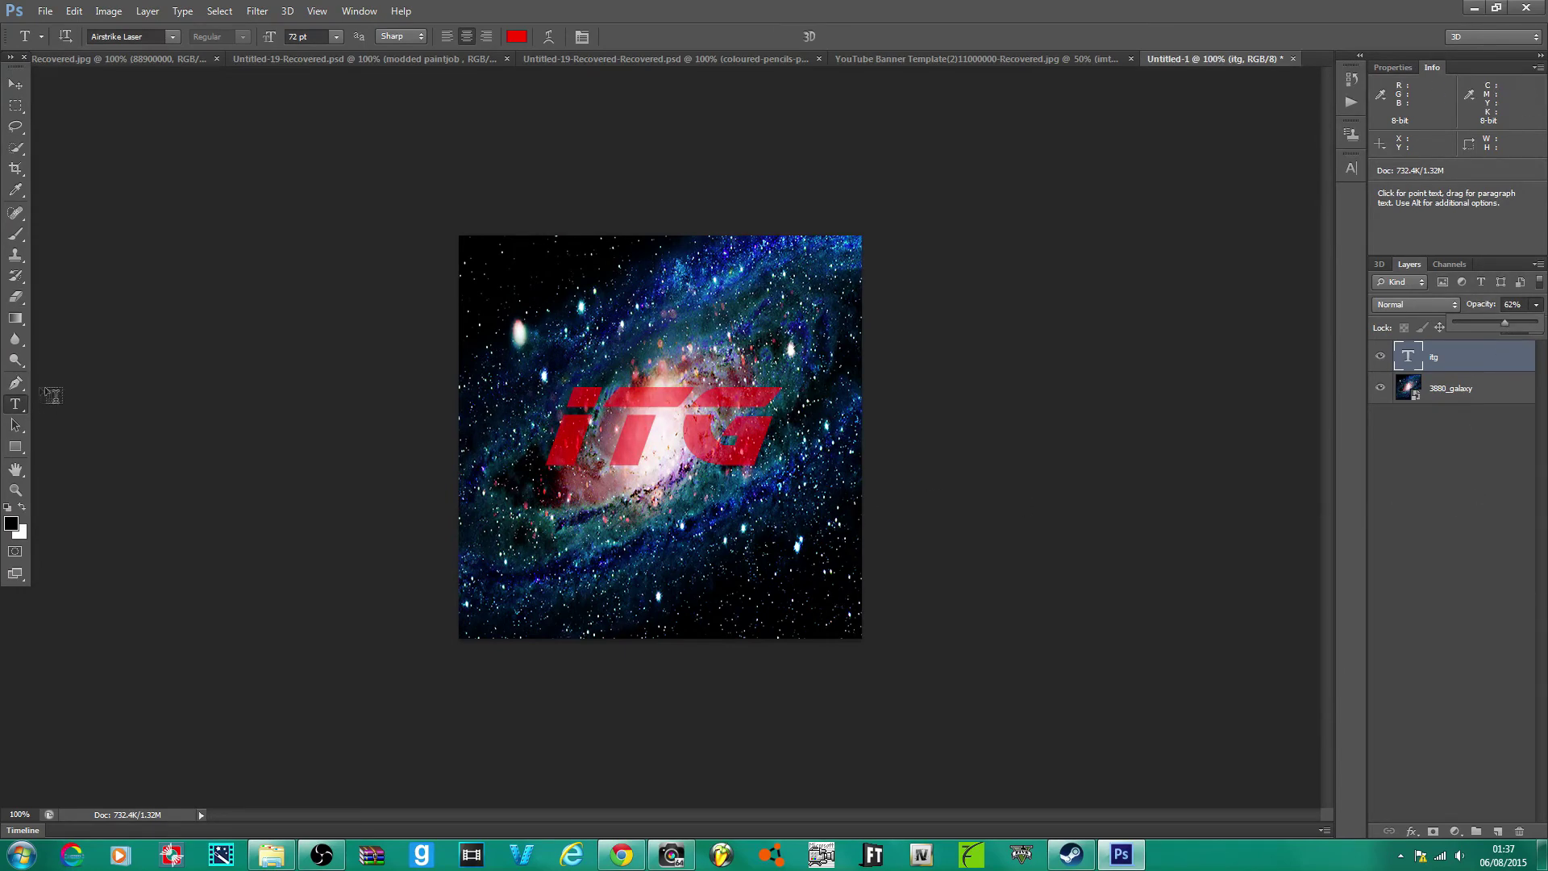
- Add a thin black stroke to the ITG text layer through its layer style
{"action": "left_click", "coordinate": [15, 383]}
{"action": "double_click", "coordinate": [1501, 362]}
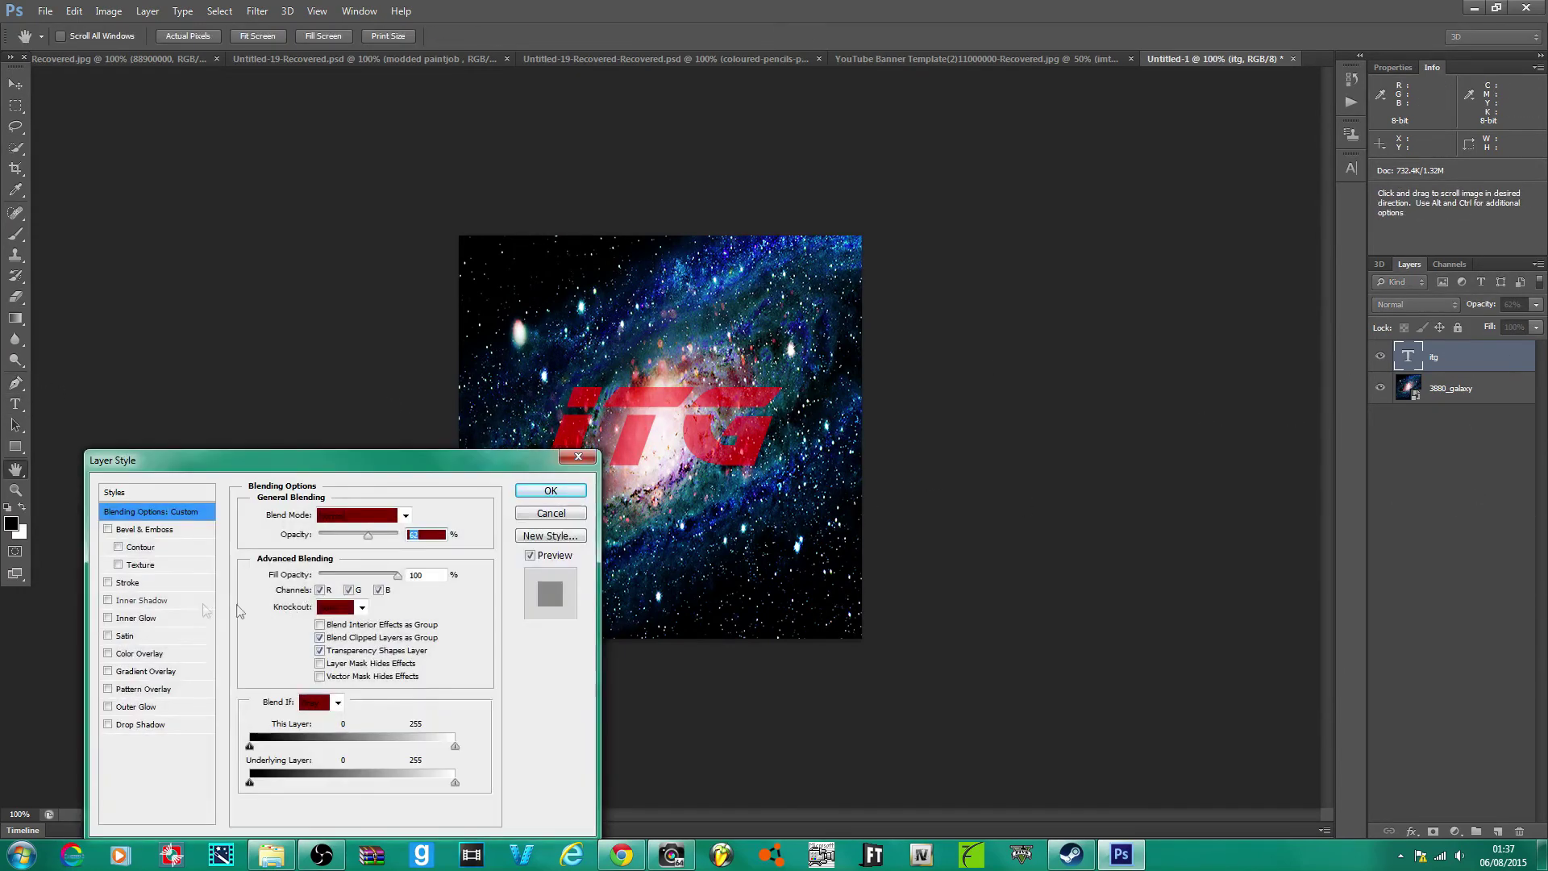
{"action": "left_click", "coordinate": [144, 583]}
{"action": "left_click_drag", "start_coordinate": [308, 516], "coordinate": [310, 518]}
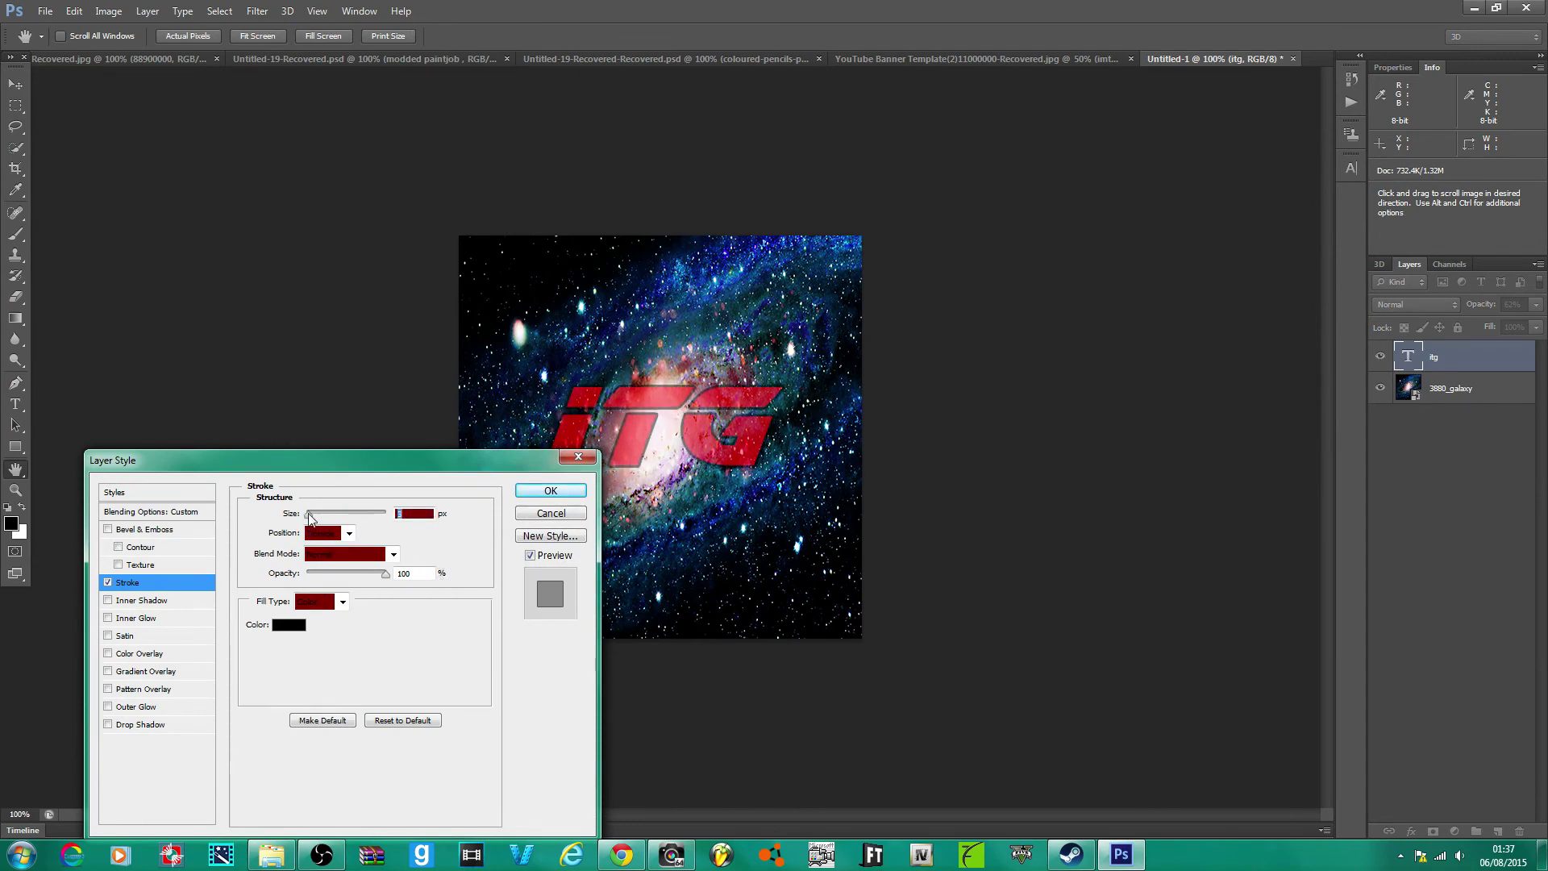
{"action": "left_click", "coordinate": [553, 494]}
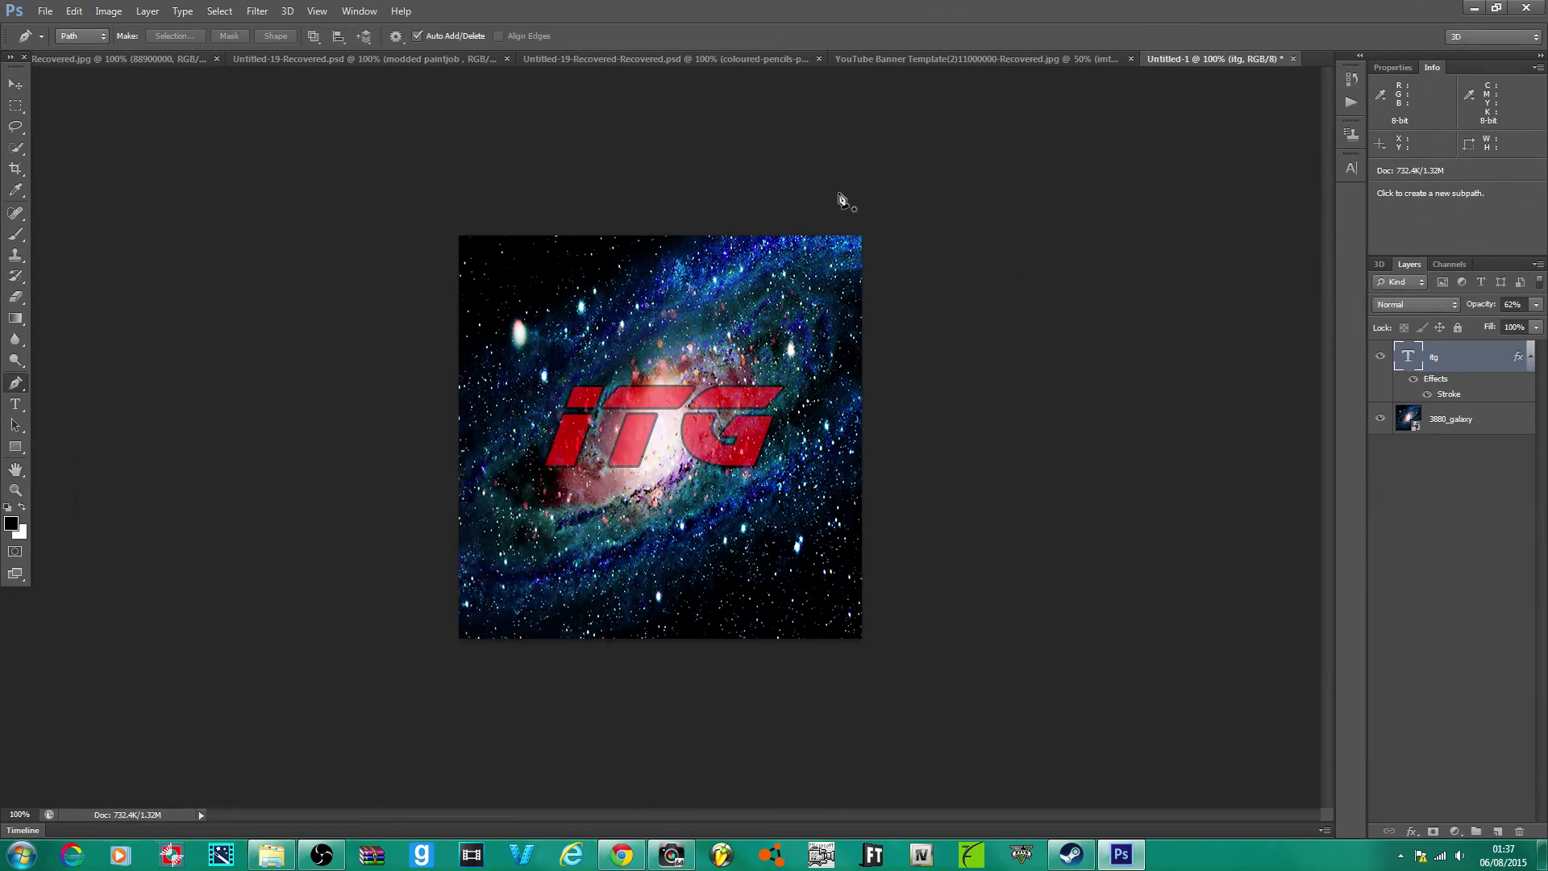
- Place the dark DSC_5057 starfield image above the ITG text and stretch it to fill the whole canvas
{"action": "left_click", "coordinate": [45, 12]}
{"action": "left_click", "coordinate": [64, 269]}
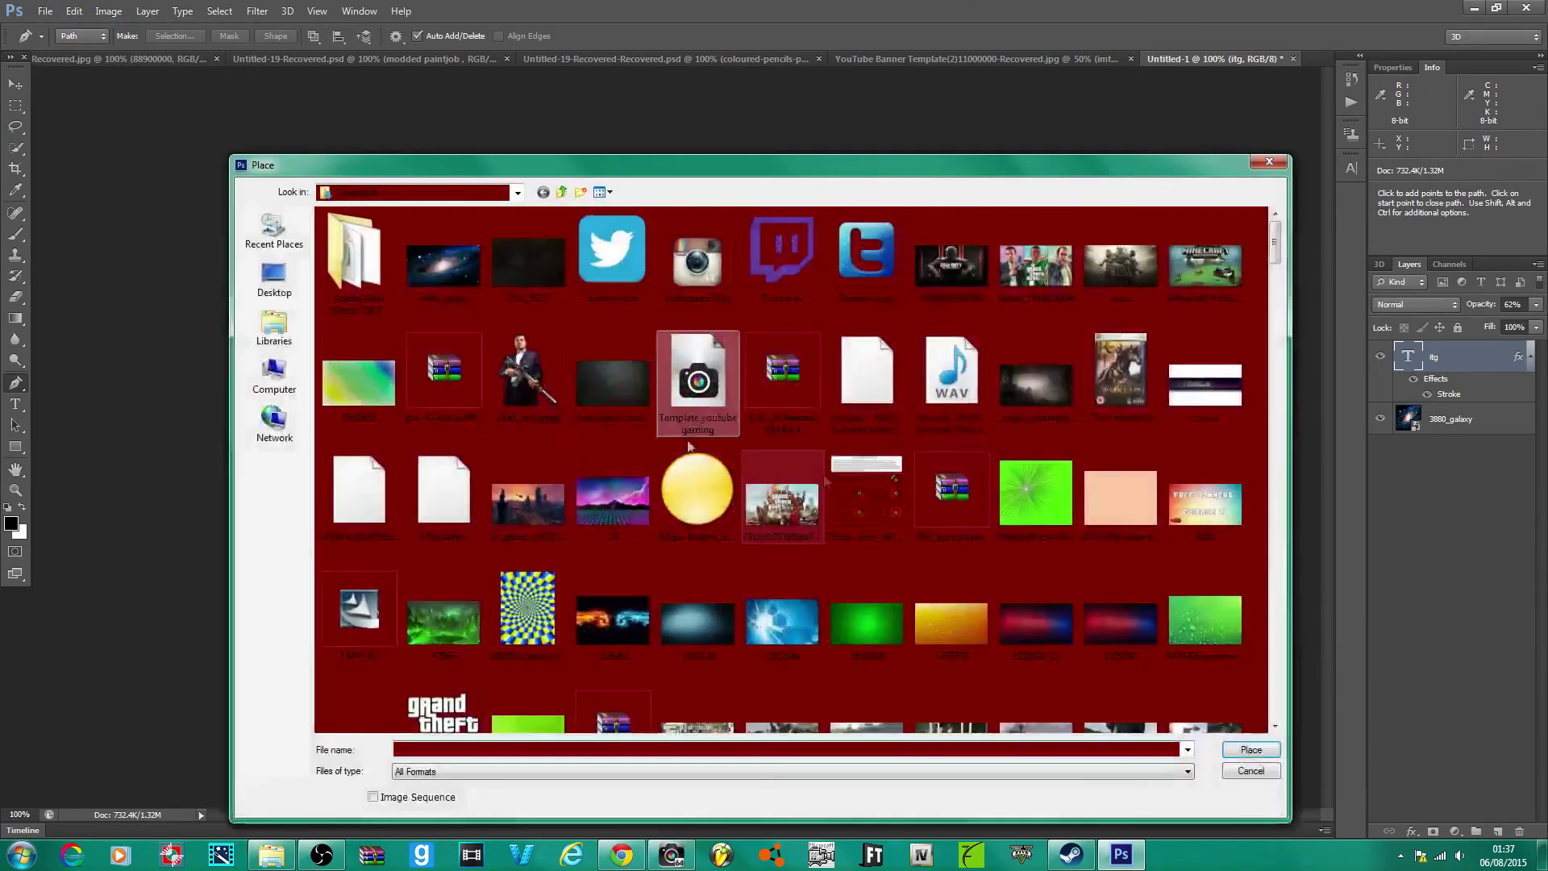
{"action": "double_click", "coordinate": [527, 259]}
{"action": "left_click_drag", "start_coordinate": [722, 493], "coordinate": [730, 424]}
{"action": "left_click_drag", "start_coordinate": [661, 500], "coordinate": [661, 638]}
- Lower the starfield layer's opacity to 32% and commit its placement
{"action": "left_click", "coordinate": [1536, 310]}
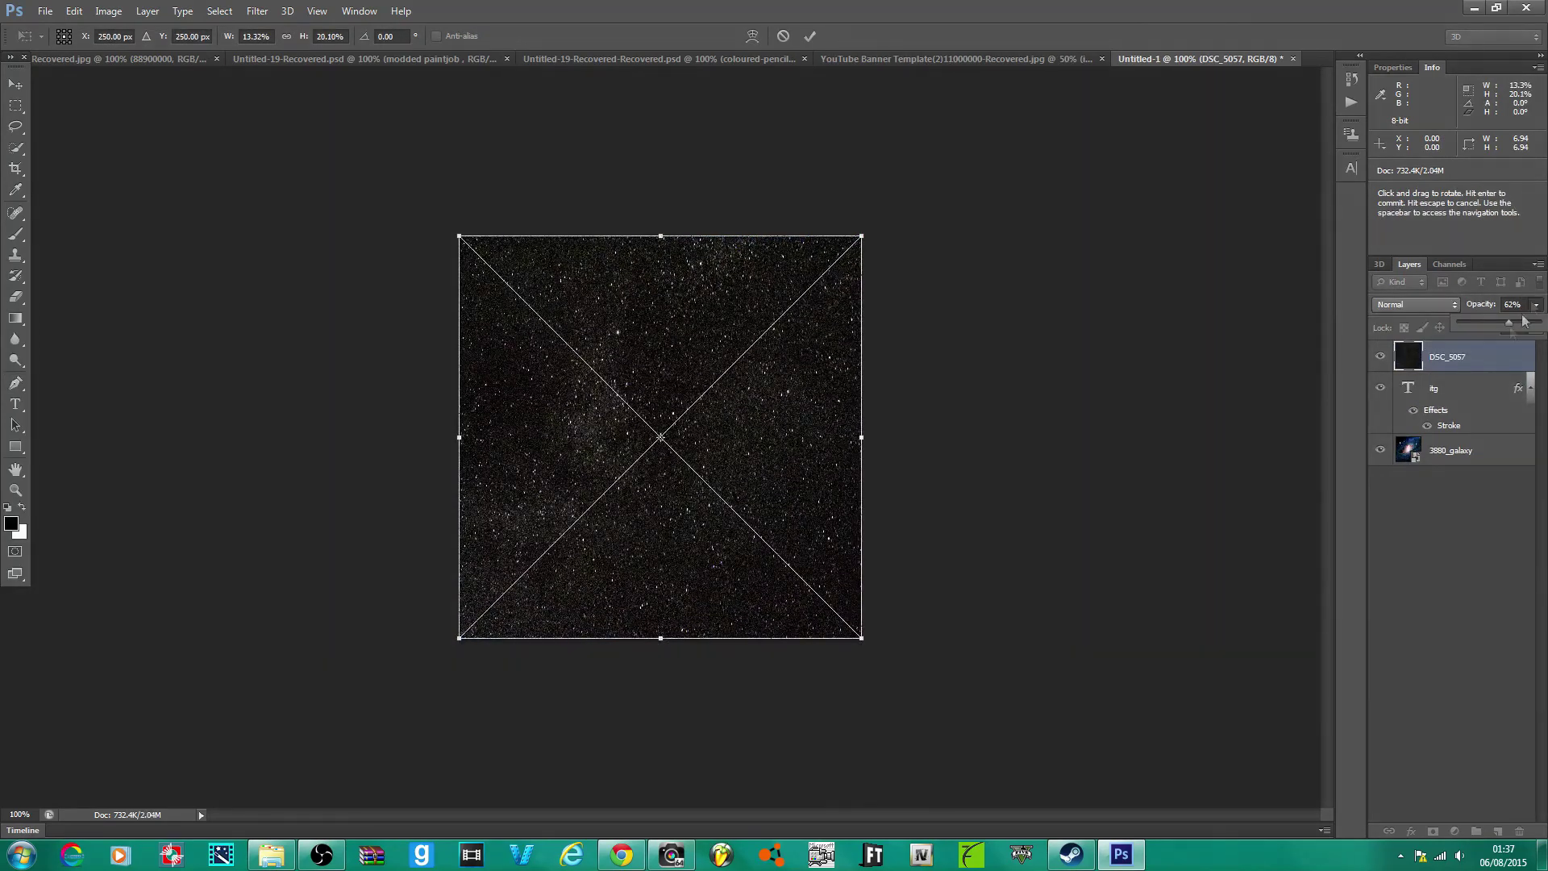
{"action": "left_click_drag", "start_coordinate": [1534, 331], "coordinate": [1486, 334]}
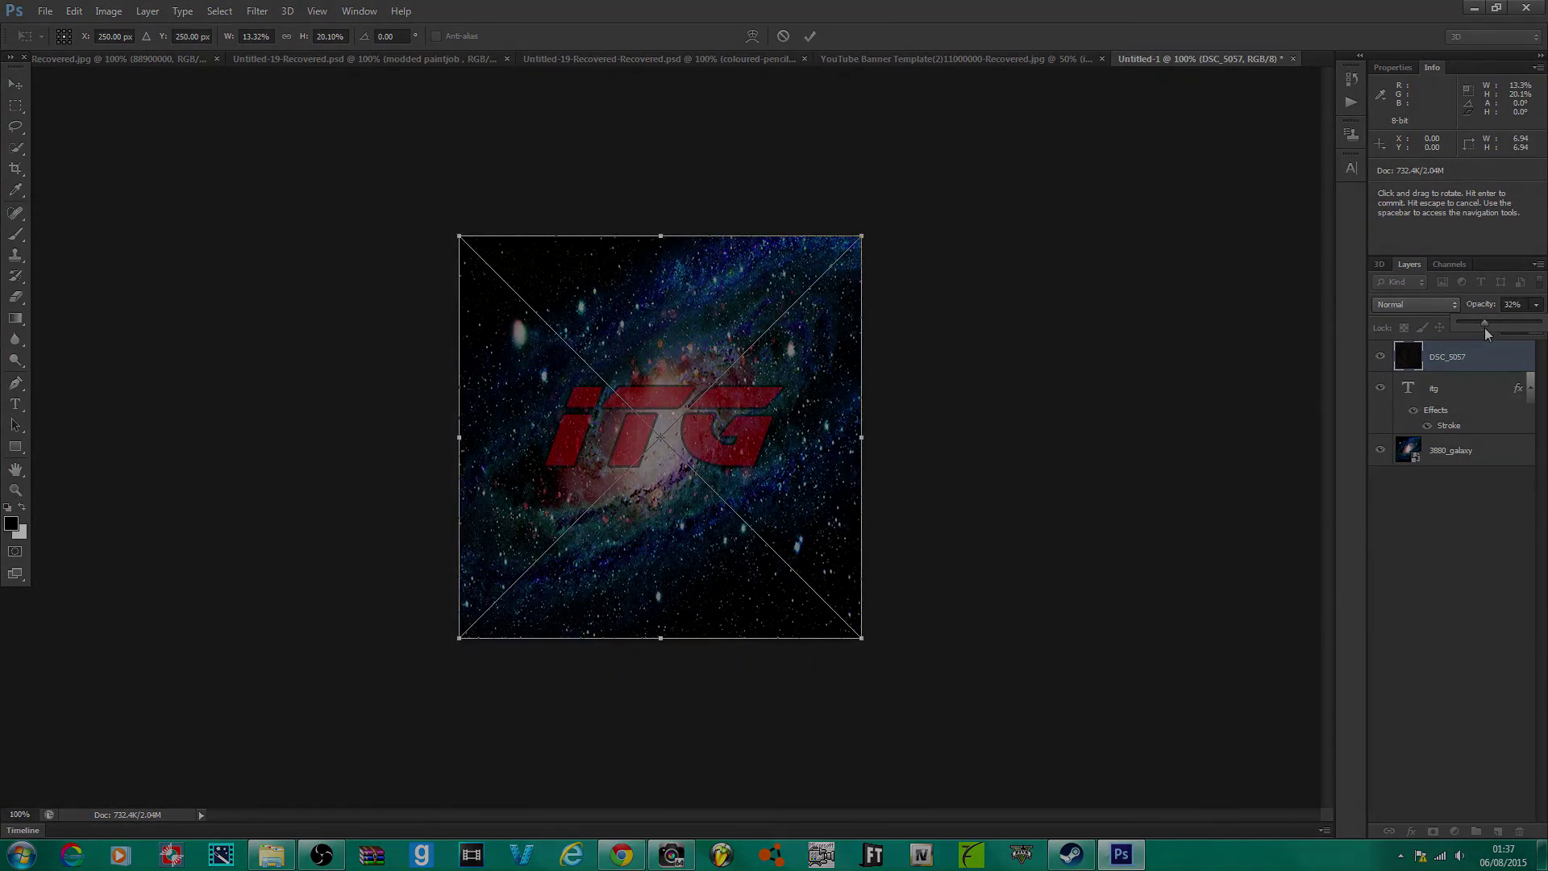
{"action": "left_click", "coordinate": [761, 443]}
{"action": "key", "text": "p"}
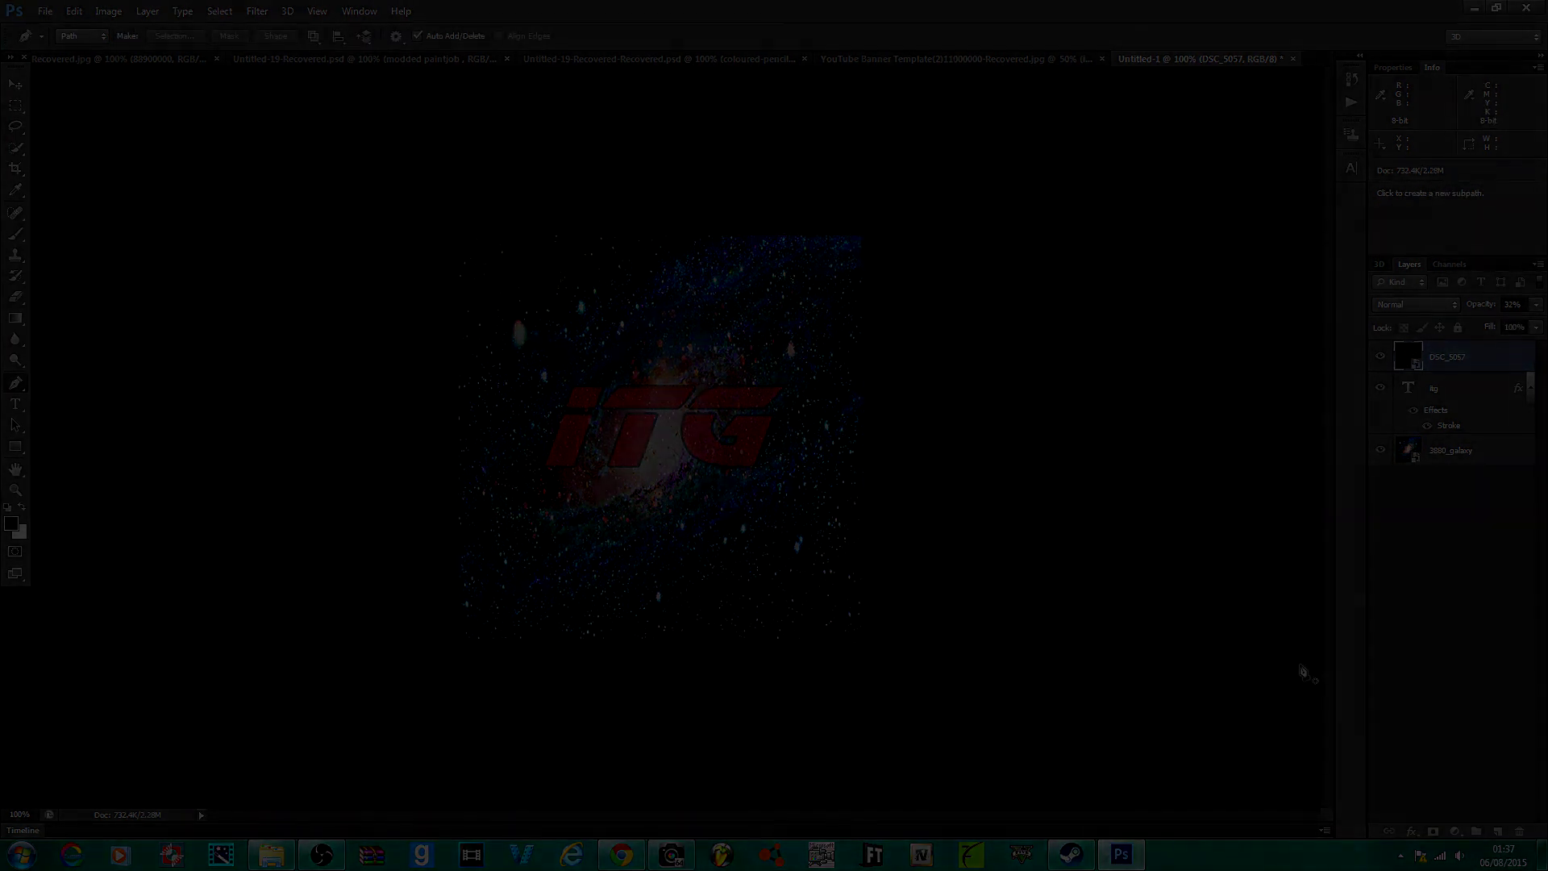